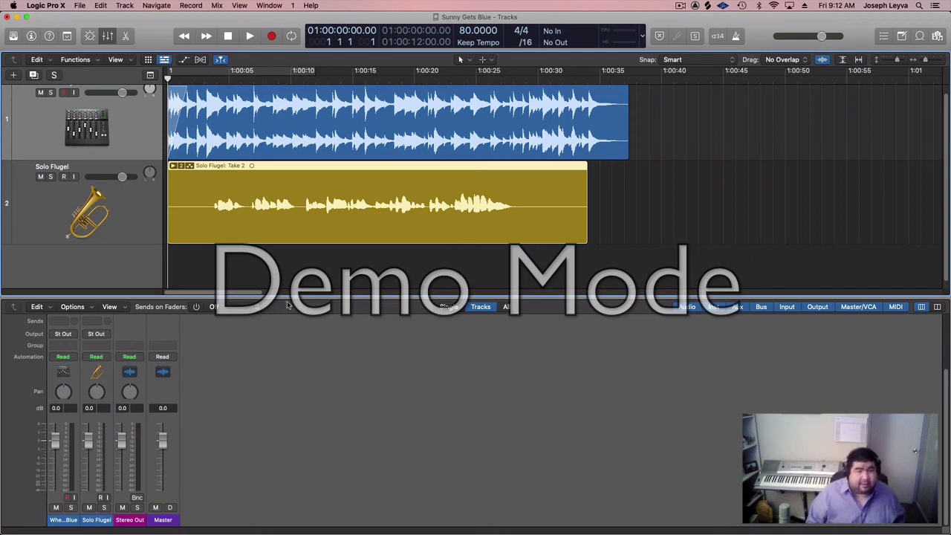
# Step: Solo the backing track, play it from the project start, and turn its solo off
pyautogui.click(50, 92)
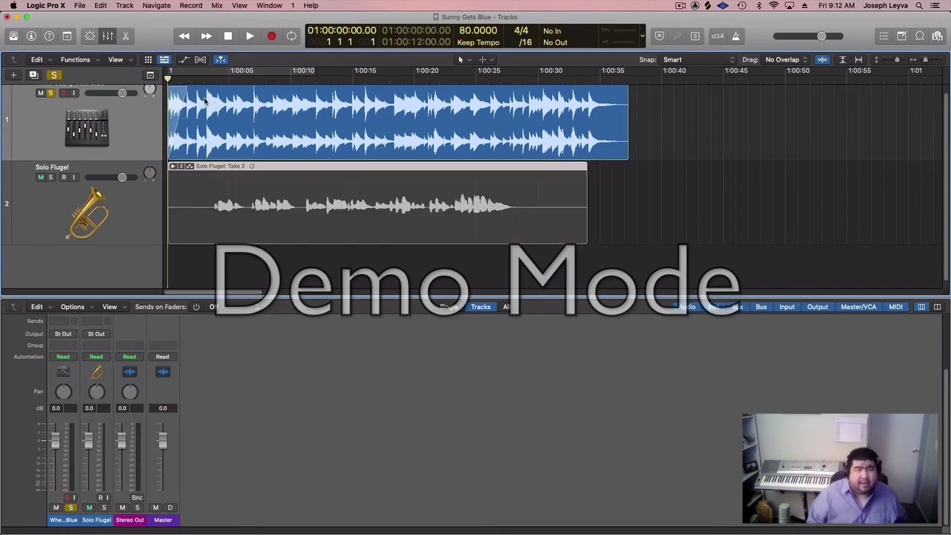
pyautogui.press('space')
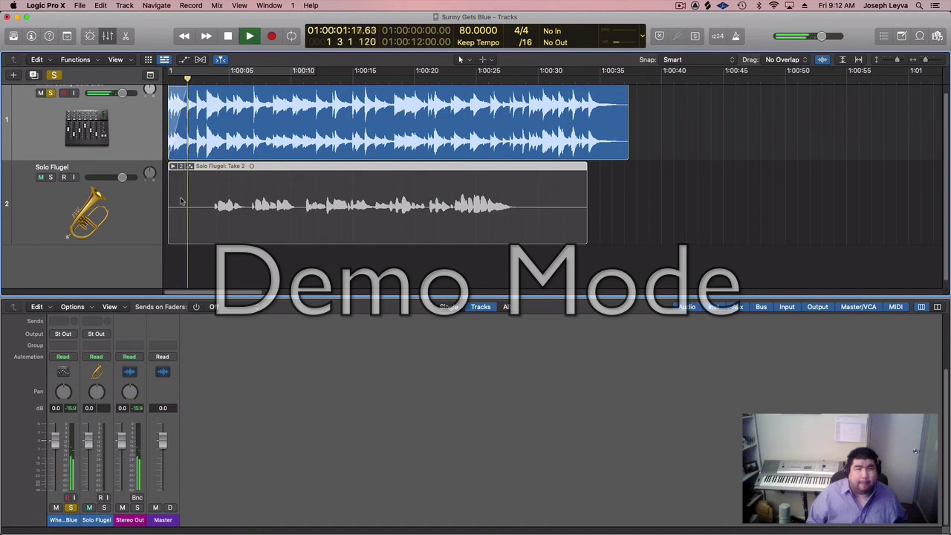
pyautogui.press('space')
pyautogui.click(50, 93)
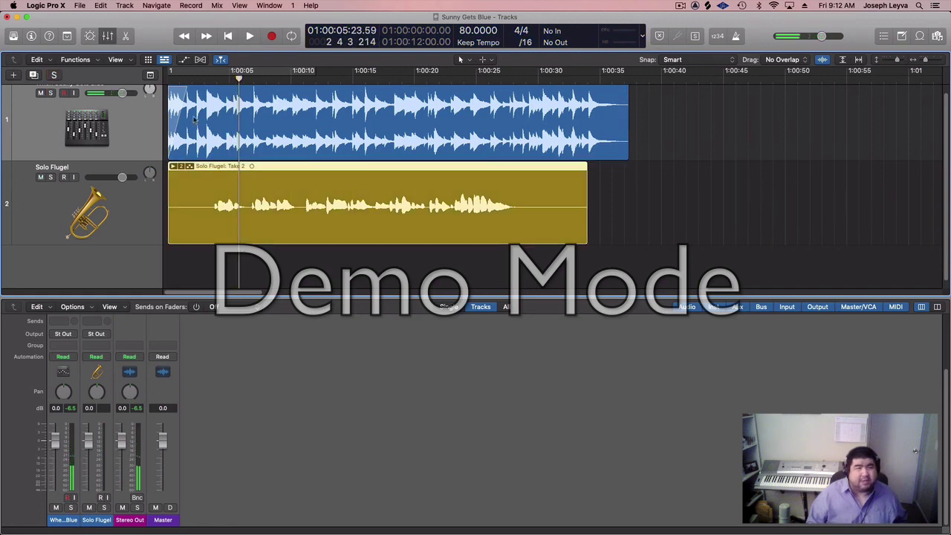
# Step: Solo the Solo Flugel track and play it from 01:00:03:00.00 and again from the loud final phrase
pyautogui.moveTo(241, 80); pyautogui.dragTo(205, 81)
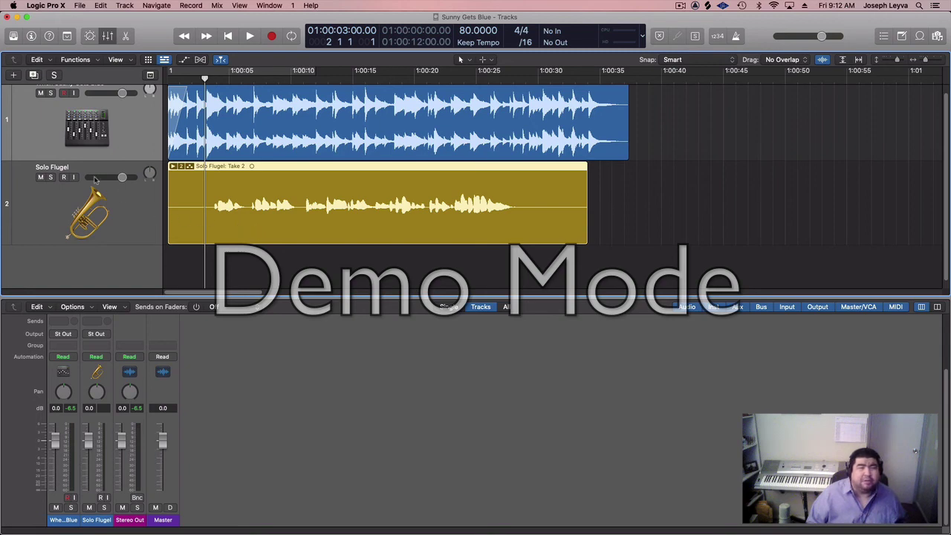
pyautogui.click(50, 177)
pyautogui.press('space')
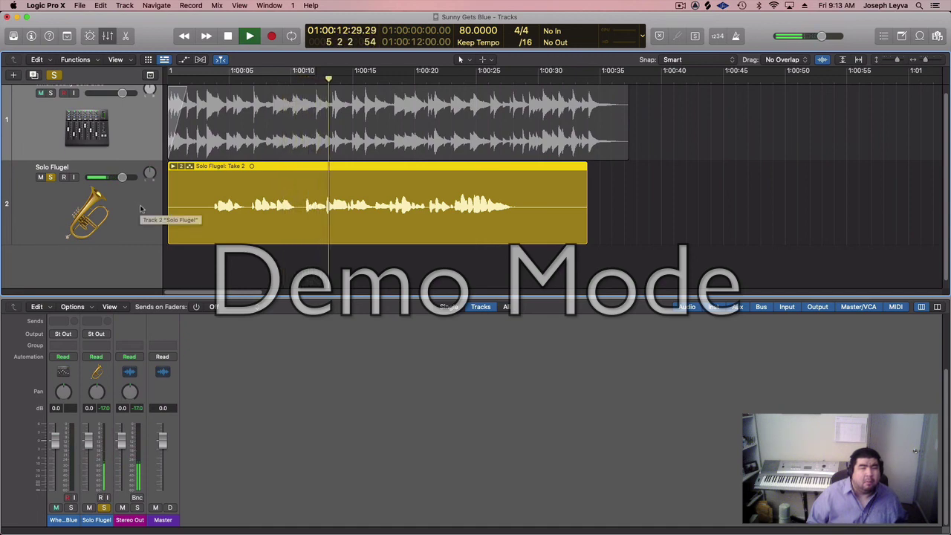
pyautogui.press('space')
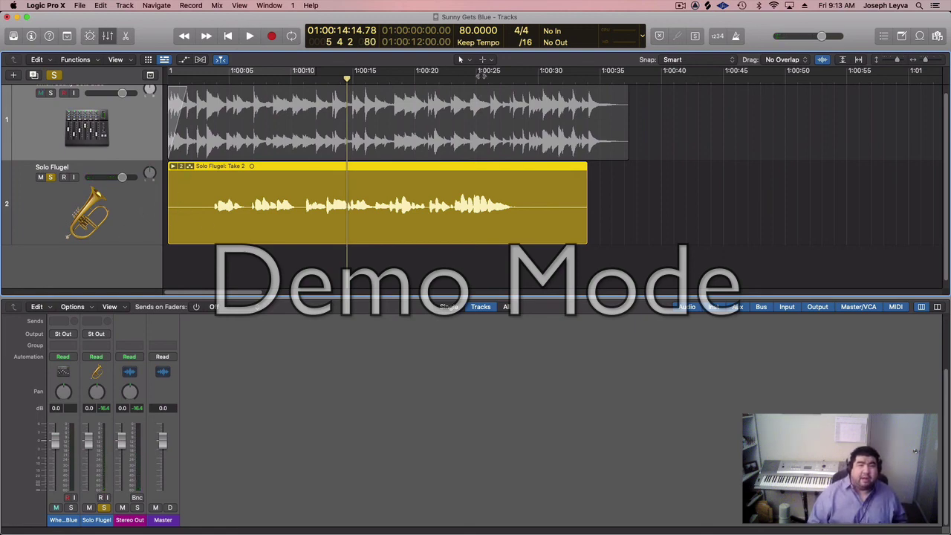
pyautogui.click(467, 76)
pyautogui.press('space')
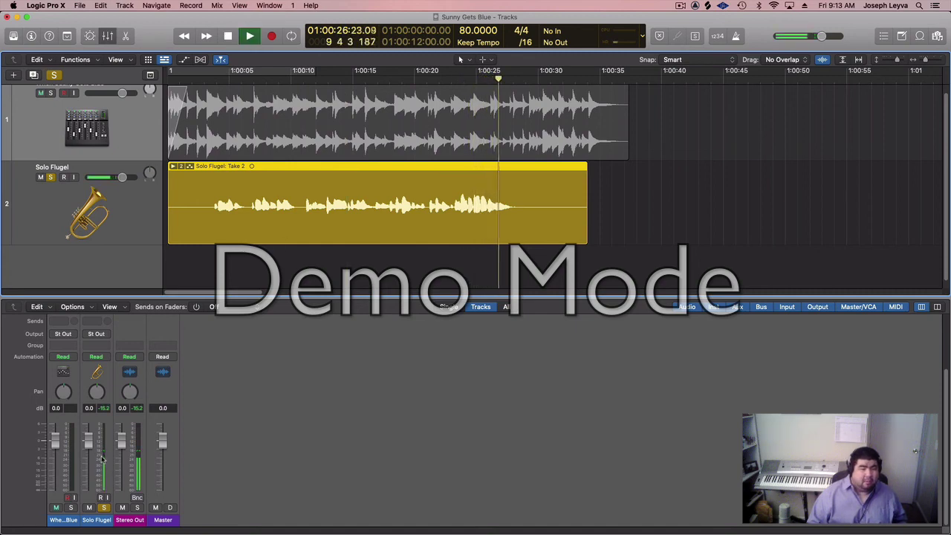
pyautogui.press('space')
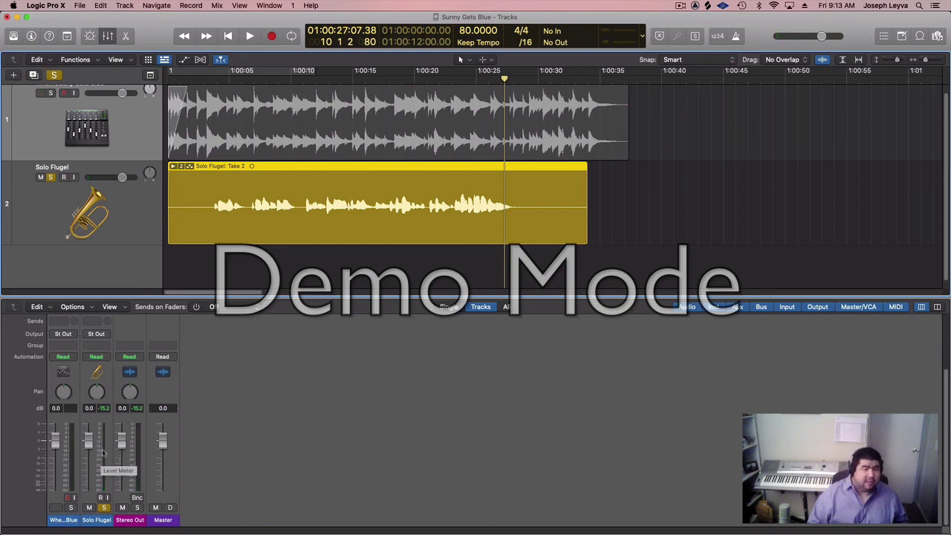
pyautogui.hotkey('ctrl', 'm')
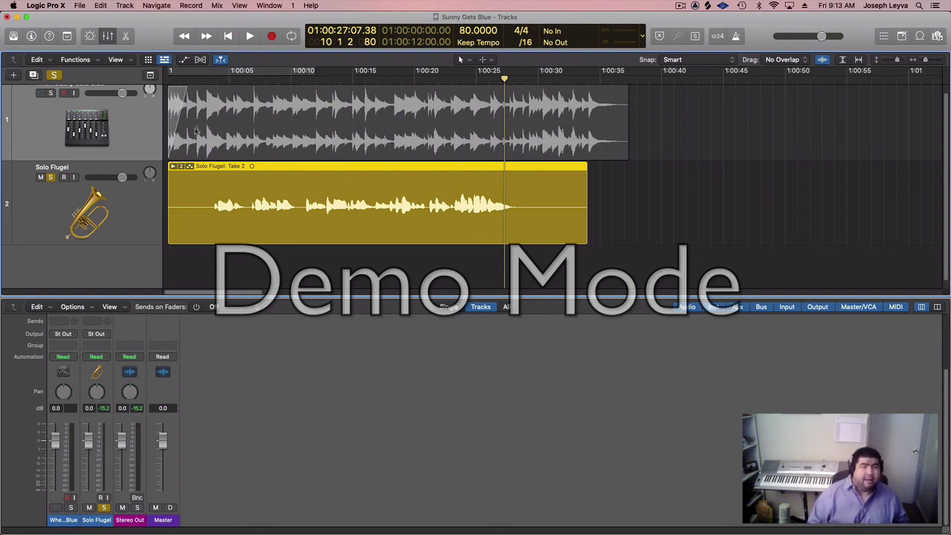
# Step: Split the Solo Flugel region at 01:00:03:15.00, just before the first phrase
pyautogui.click(209, 95)
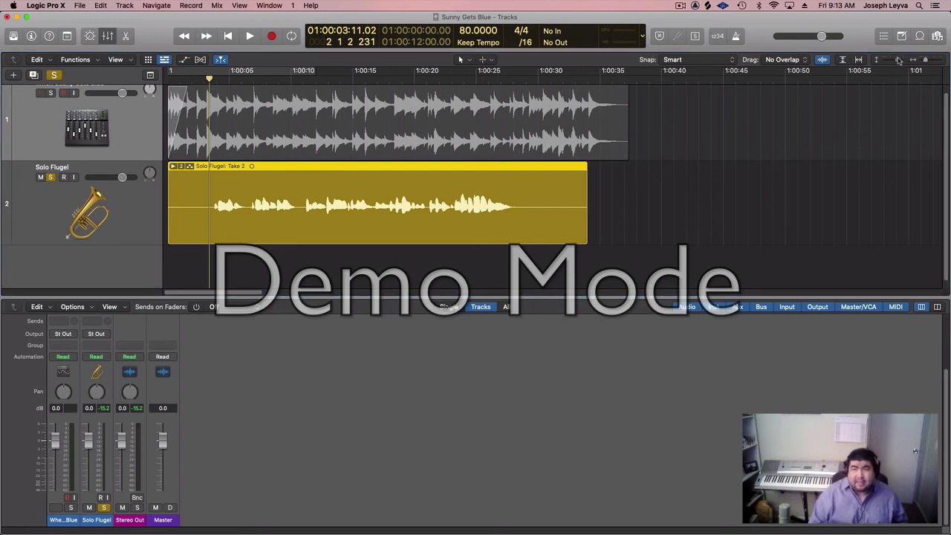
pyautogui.moveTo(899, 59); pyautogui.dragTo(928, 60)
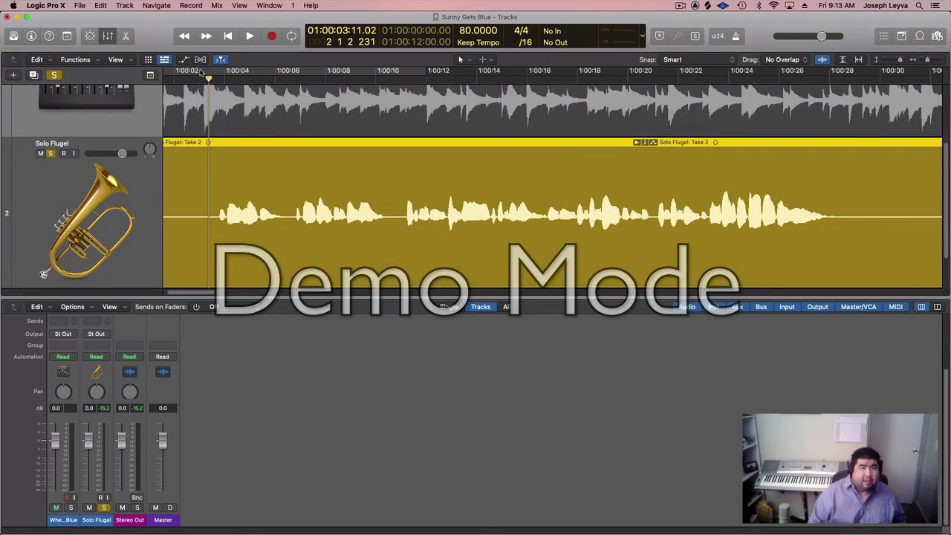
pyautogui.moveTo(206, 77); pyautogui.dragTo(213, 78)
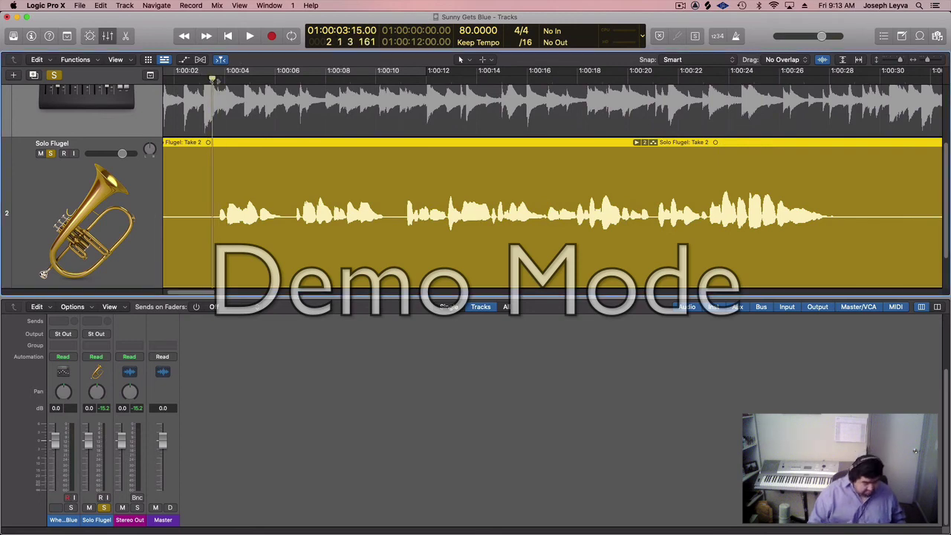
pyautogui.press('super+t')
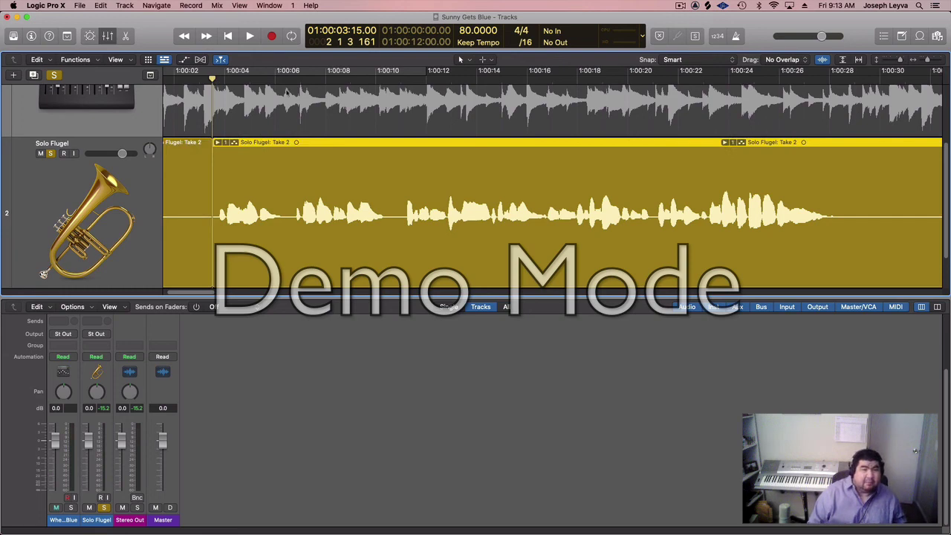
# Step: Split the Solo Flugel region at the end of the first phrase and at 01:00:06:22.40, just before the second
pyautogui.click(275, 78)
pyautogui.moveTo(276, 79); pyautogui.dragTo(294, 79)
pyautogui.press('super+t')
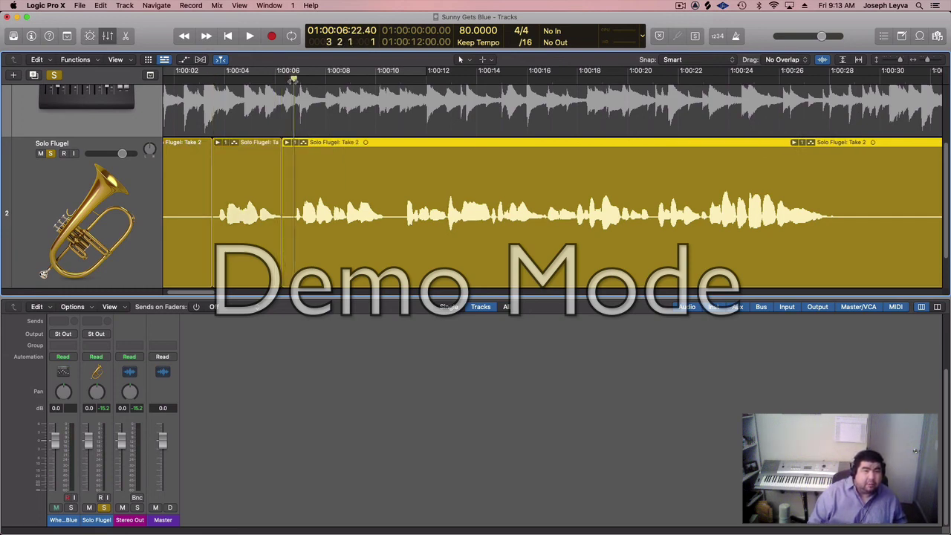
pyautogui.press('super+t')
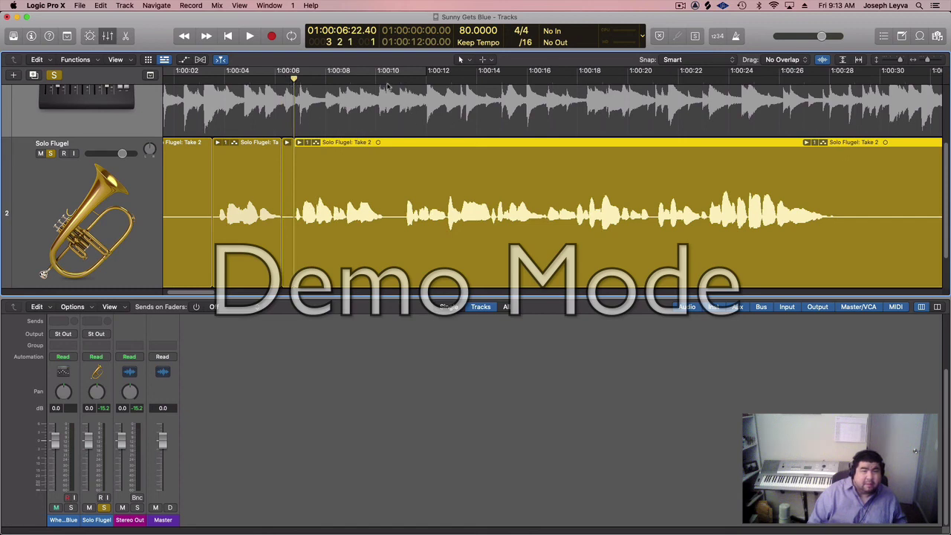
# Step: Split the Solo Flugel region on both sides of the next silence, at 01:00:10:07.40 and 01:00:11:00.00
pyautogui.click(383, 80)
pyautogui.press('super+t')
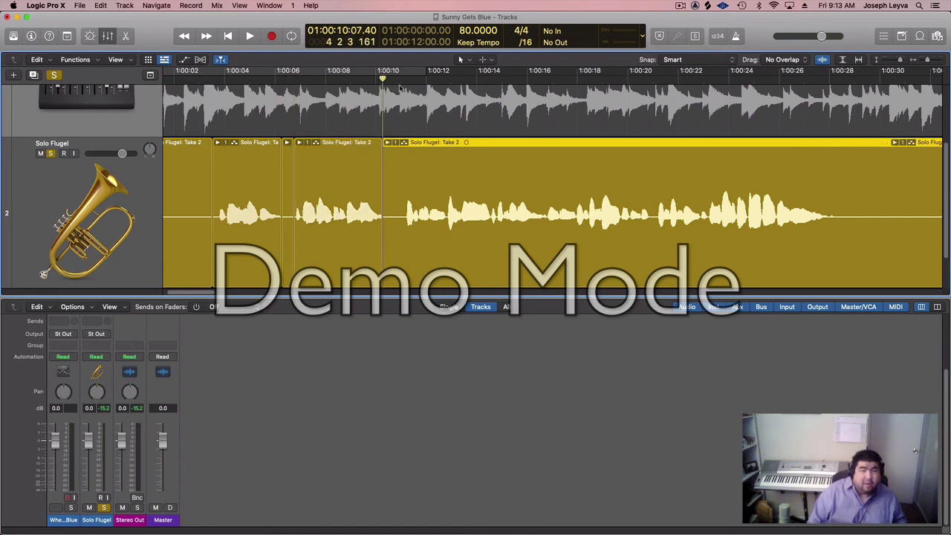
pyautogui.click(401, 80)
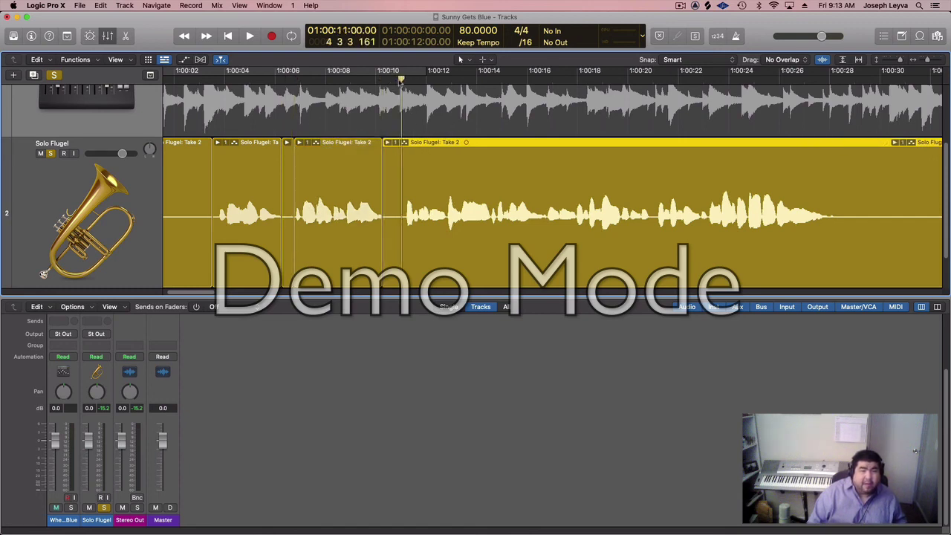
pyautogui.press('super+t')
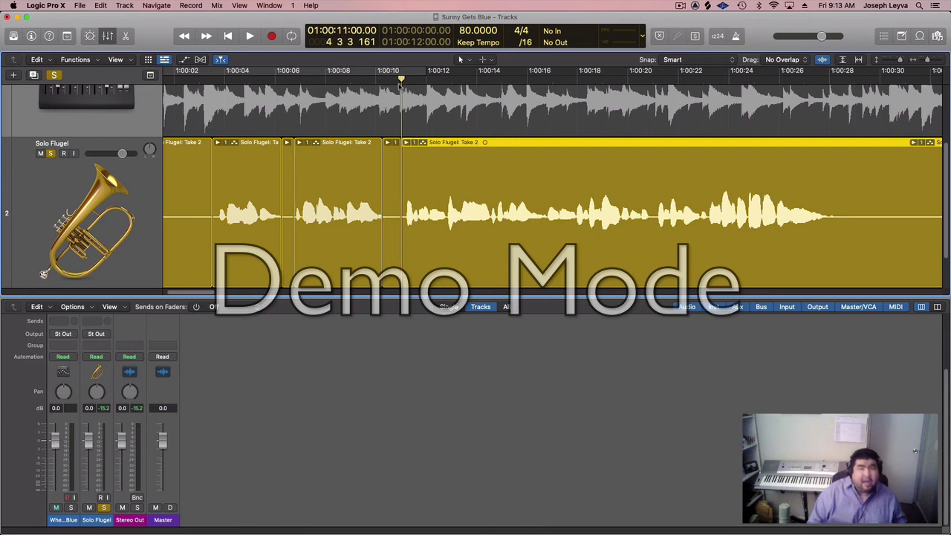
# Step: Delete the silent Solo Flugel regions before the first phrase and in the two gaps between phrases
pyautogui.click(188, 148)
pyautogui.press('Delete')
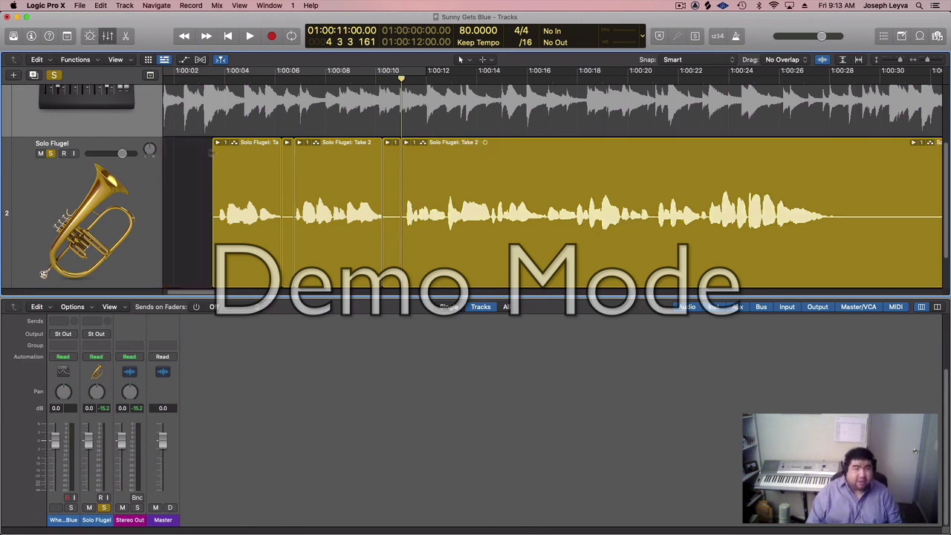
pyautogui.press('Delete')
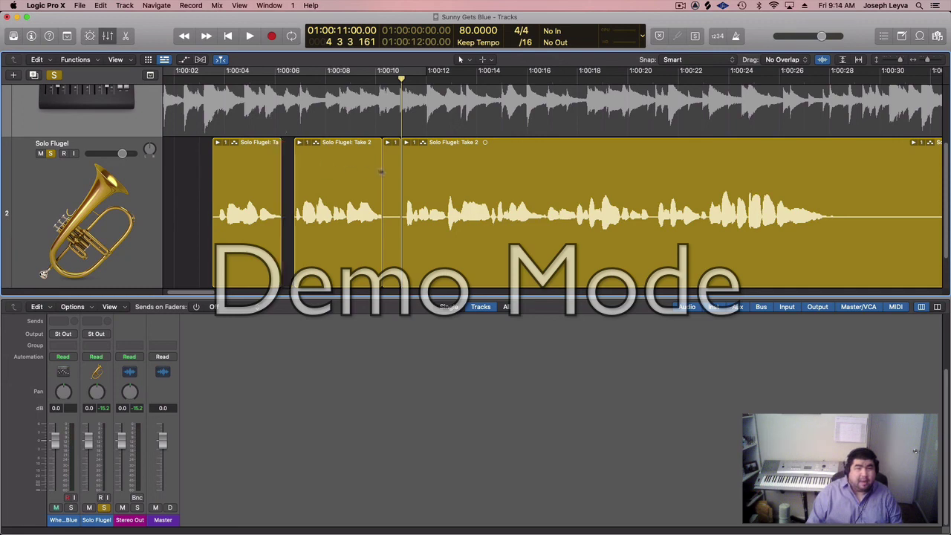
pyautogui.click(391, 172)
pyautogui.press('Delete')
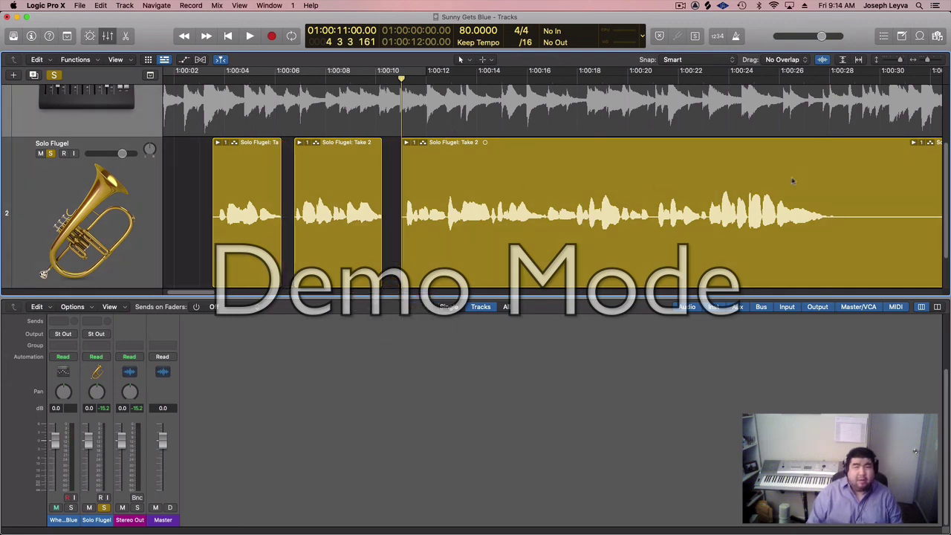
# Step: Split the last Solo Flugel region at 01:00:28:00.00 and delete the silent tail
pyautogui.moveTo(822, 80); pyautogui.dragTo(830, 80)
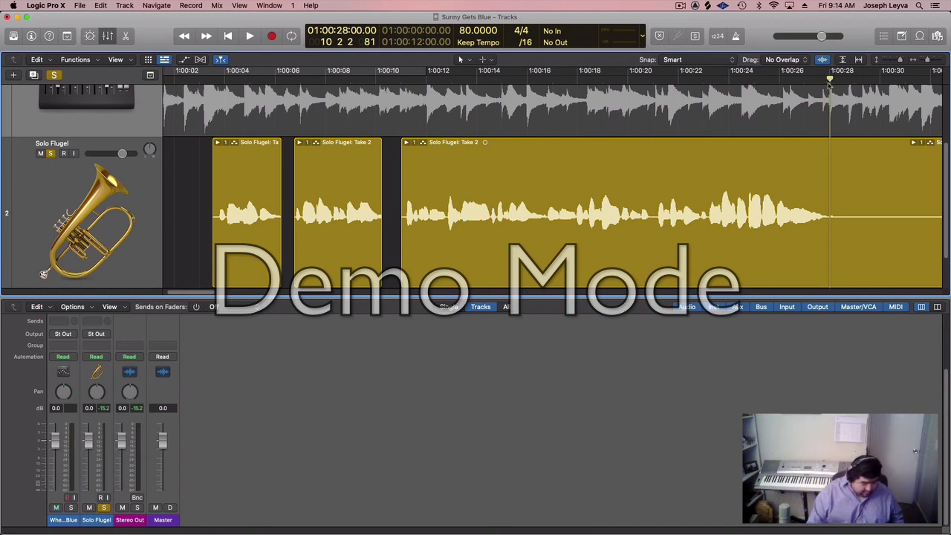
pyautogui.click(837, 163)
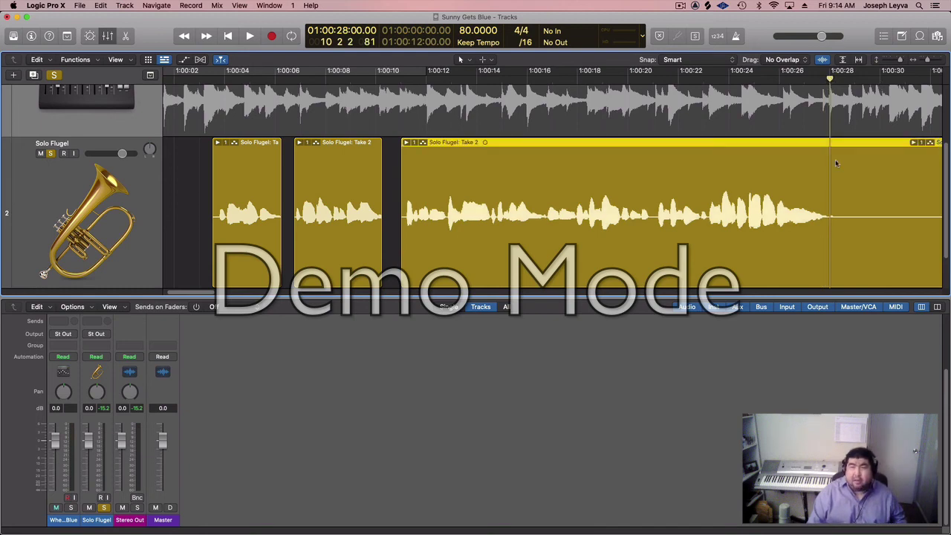
pyautogui.press('super+t')
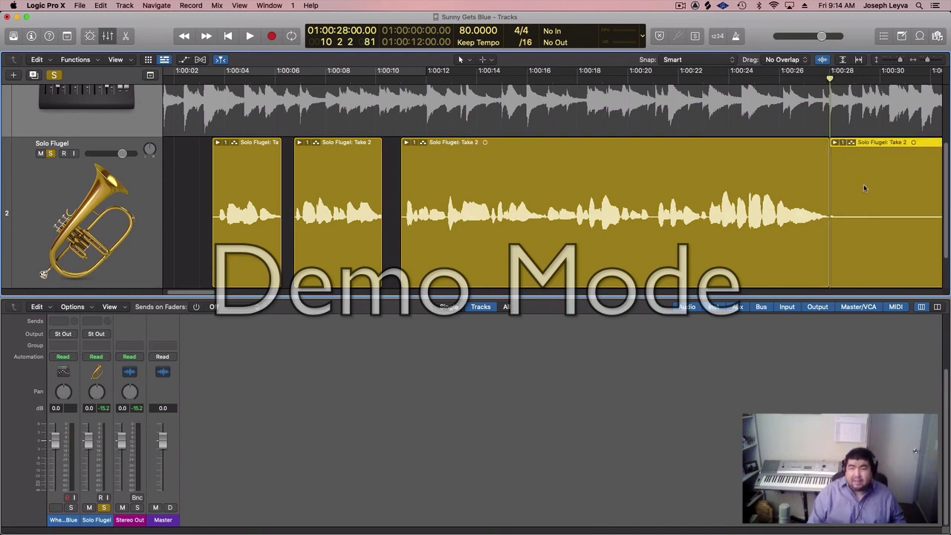
pyautogui.press('Delete')
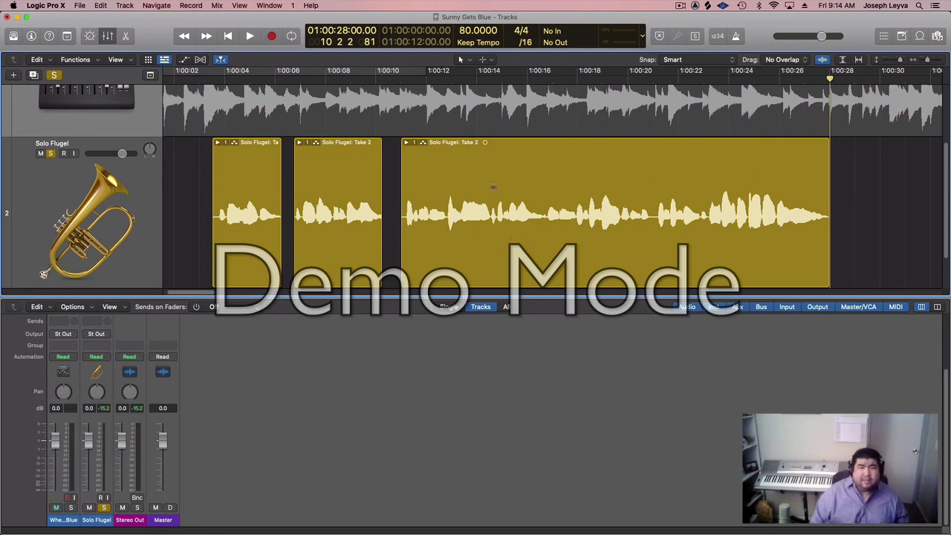
# Step: Turn off the Solo Flugel solo and lower the backing track to -5.4 dB and Solo Flugel to -2.5 dB
pyautogui.click(50, 154)
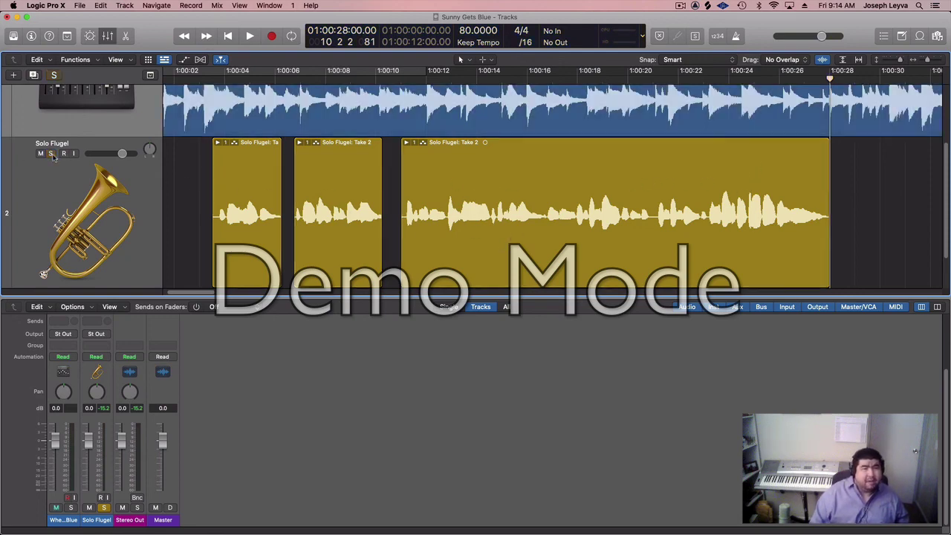
pyautogui.scroll(3, 419, 256)
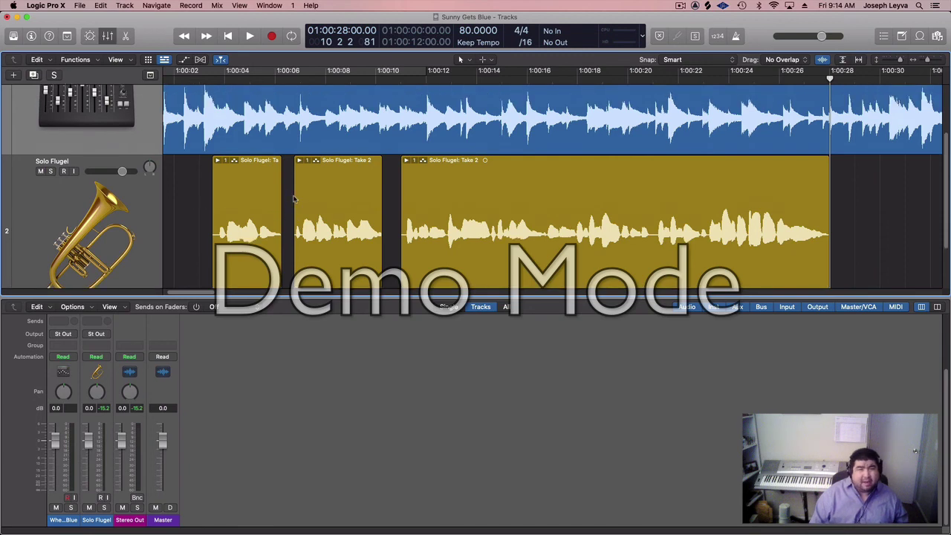
pyautogui.scroll(-4, 285, 204)
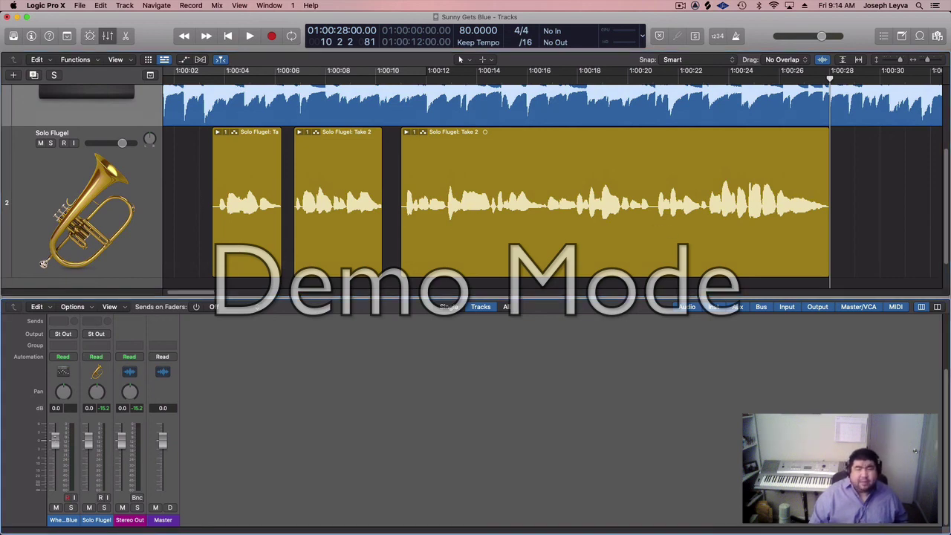
pyautogui.moveTo(55, 441)
pyautogui.mouseDown()
pyautogui.moveTo(54, 462)
pyautogui.moveTo(88, 446)
pyautogui.moveTo(55, 458)
pyautogui.mouseUp()
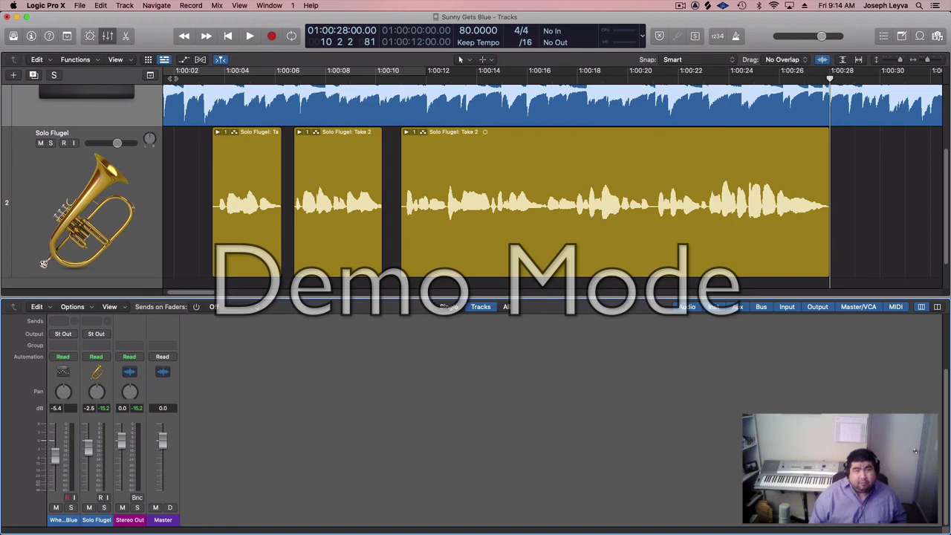
# Step: Play the mix from 01:00:02:00.00 while setting the backing track to -14.4 dB and Solo Flugel to -2.3 dB
pyautogui.press('Return')
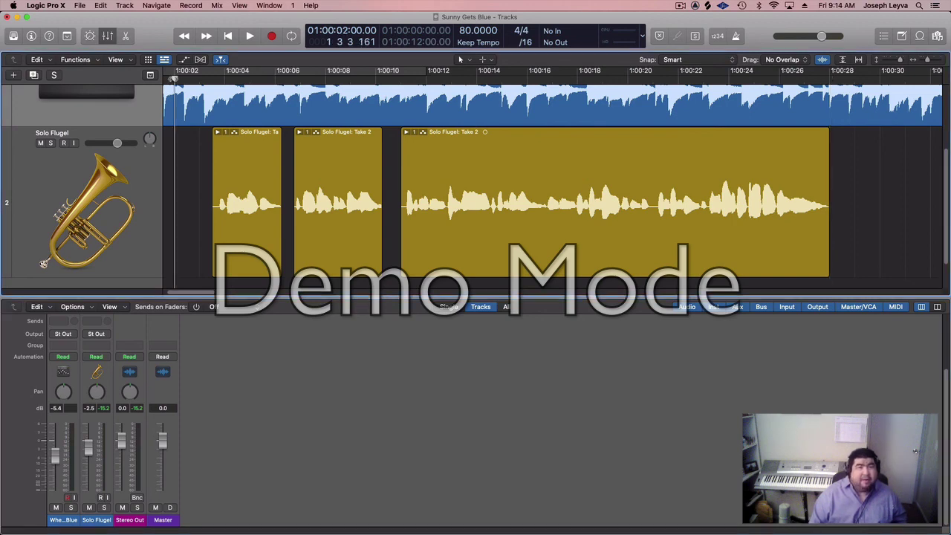
pyautogui.press('space')
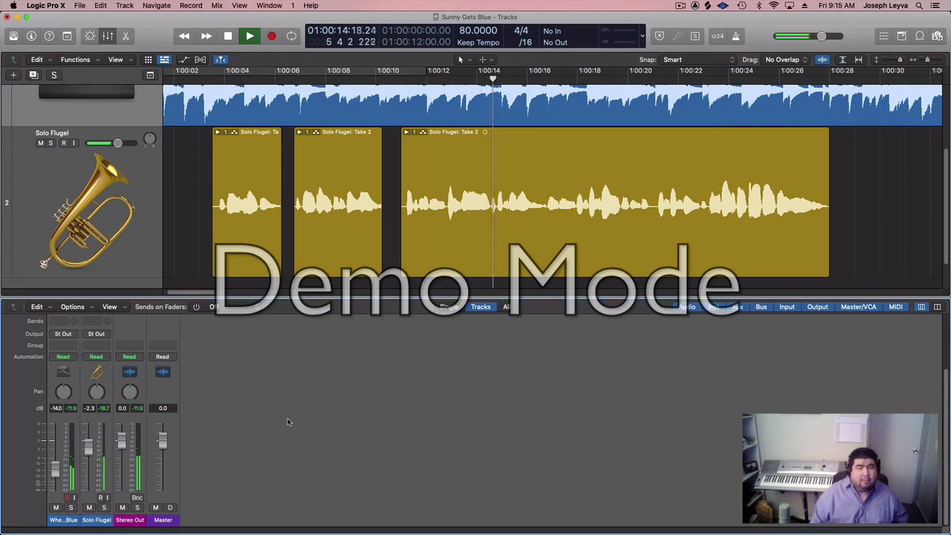
pyautogui.press('space')
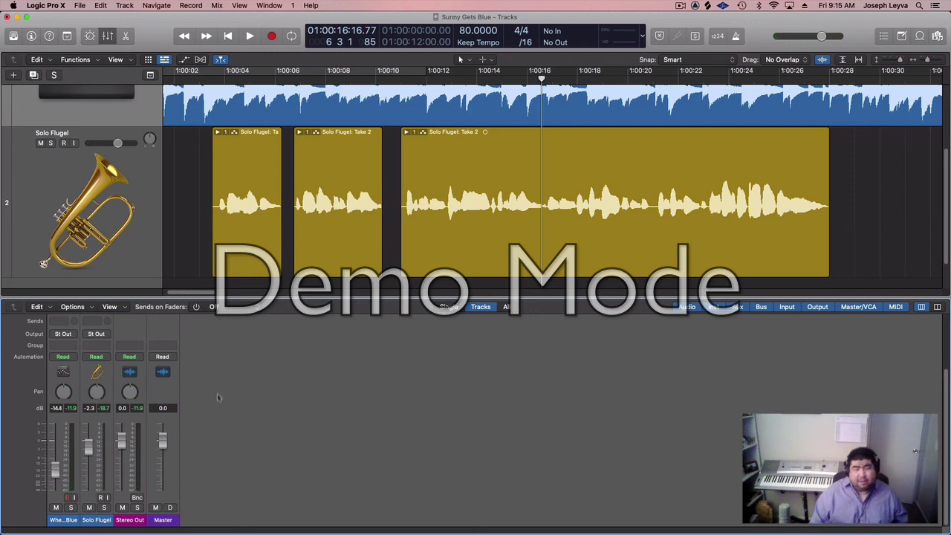
# Step: Create five new auxiliary channel strips in the mixer
pyautogui.click(73, 307)
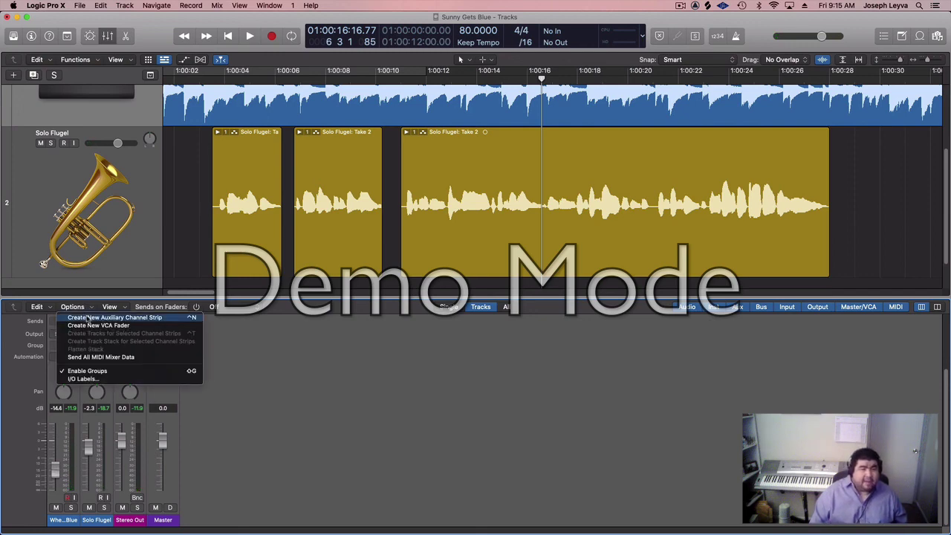
pyautogui.click(88, 318)
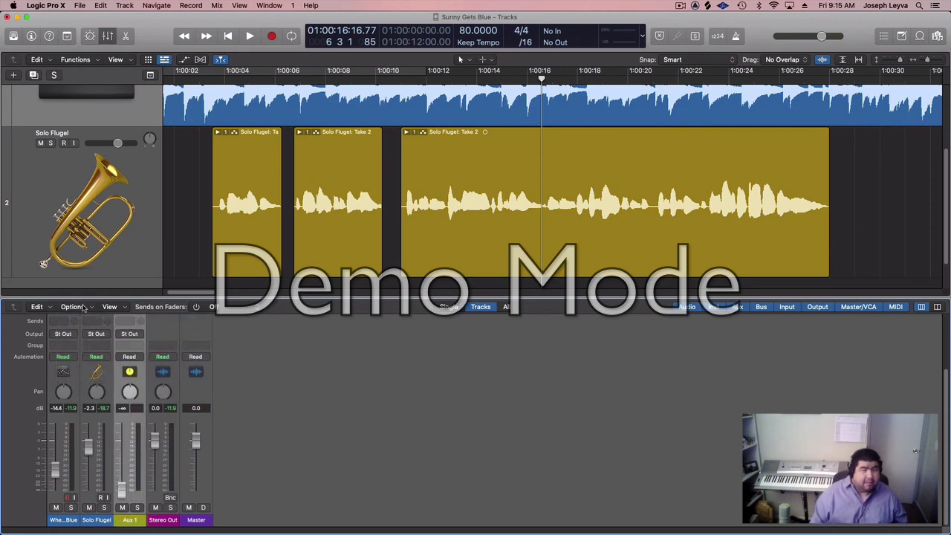
pyautogui.click(74, 308)
pyautogui.click(78, 311)
pyautogui.click(72, 307)
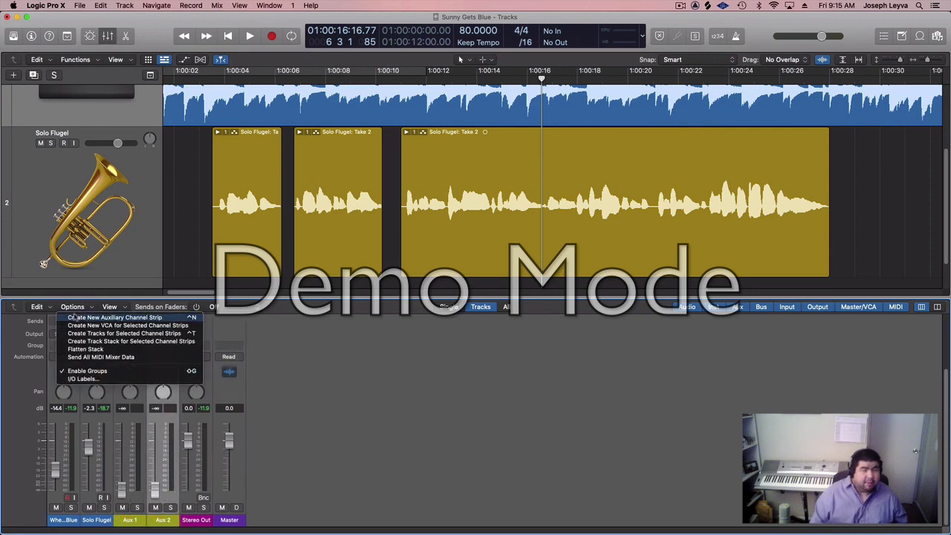
pyautogui.click(75, 318)
pyautogui.click(72, 307)
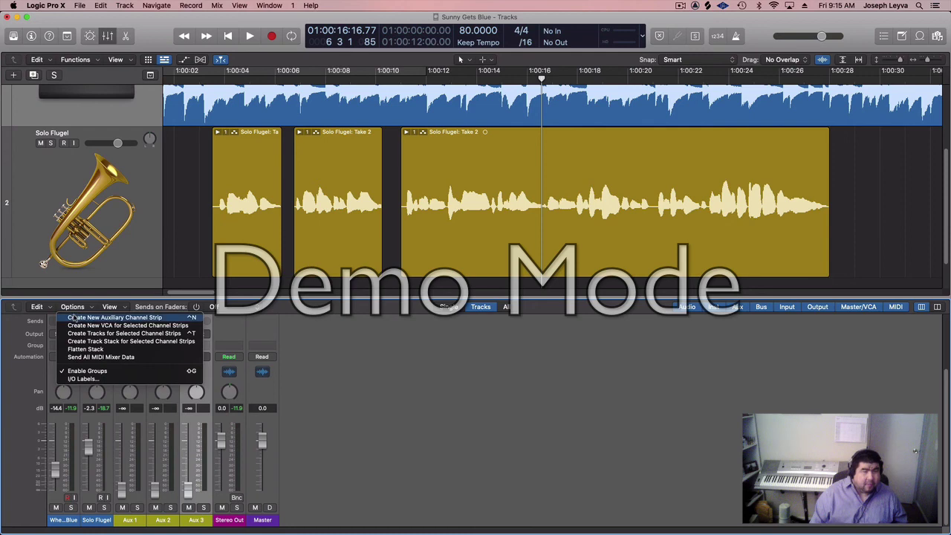
pyautogui.click(74, 318)
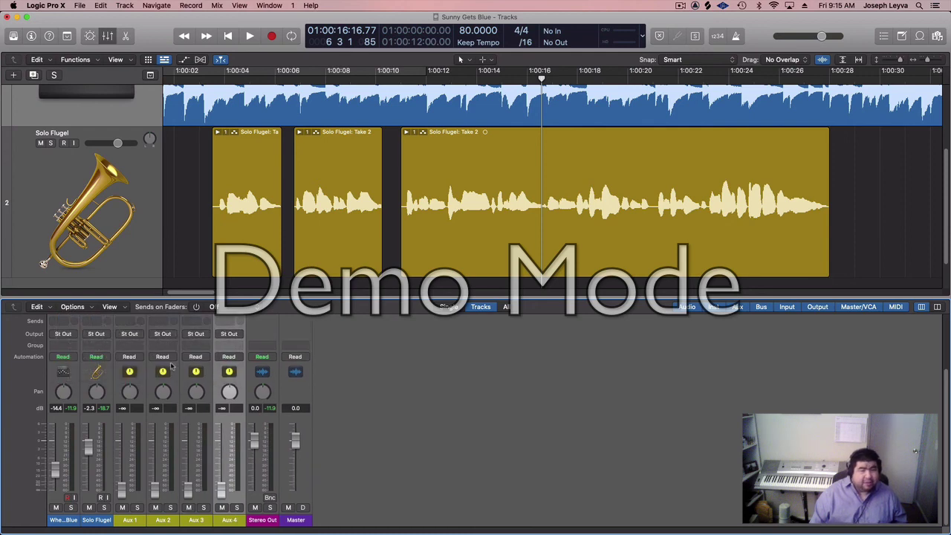
pyautogui.scroll(3, 250, 339)
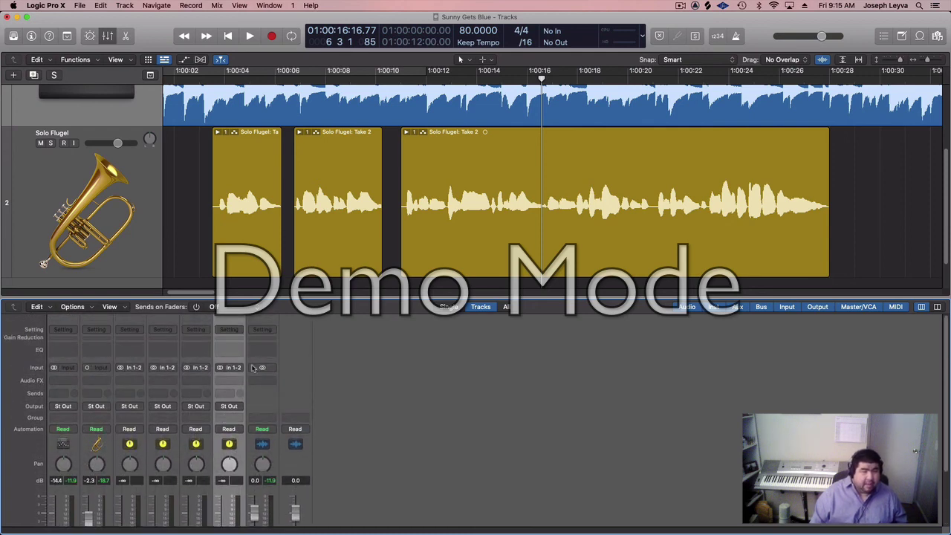
pyautogui.click(72, 307)
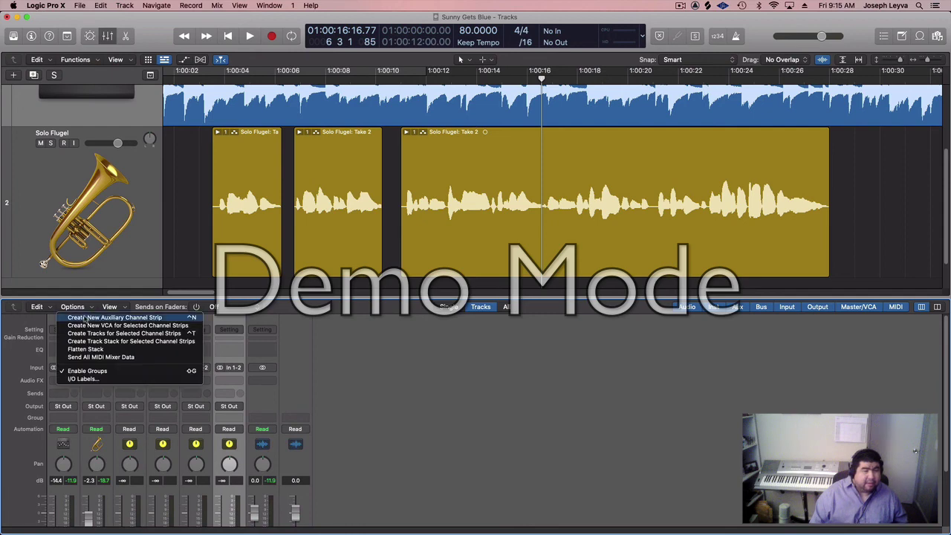
pyautogui.click(75, 318)
# Step: Set the input of Aux 5 to Bus 1 and the input of Aux 4 to Bus 2
pyautogui.scroll(-1, 412, 383)
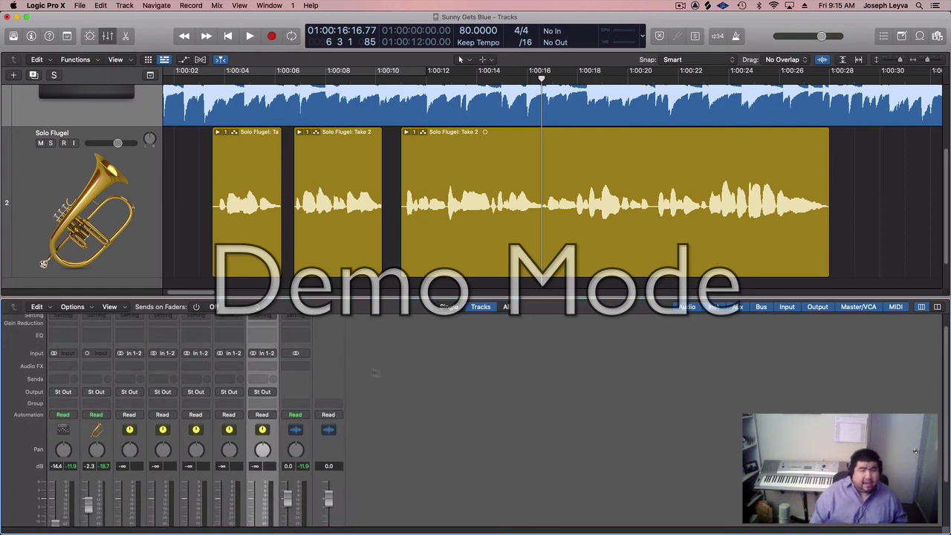
pyautogui.click(264, 354)
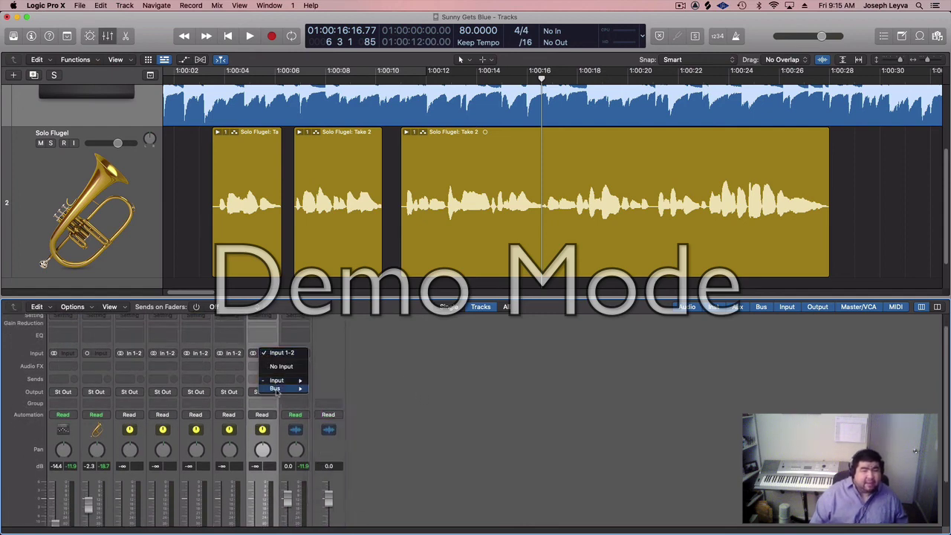
pyautogui.moveTo(286, 388)
pyautogui.click(327, 221)
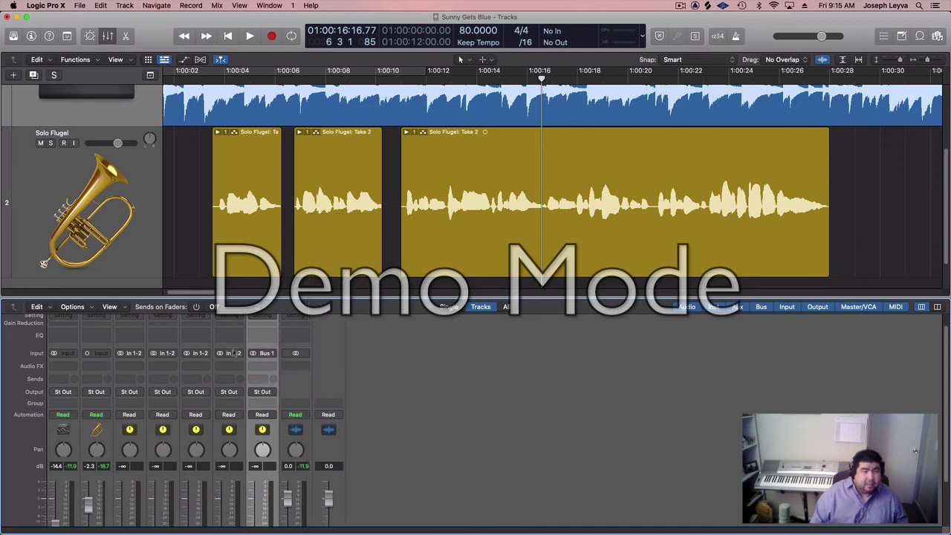
pyautogui.click(234, 353)
pyautogui.moveTo(236, 389)
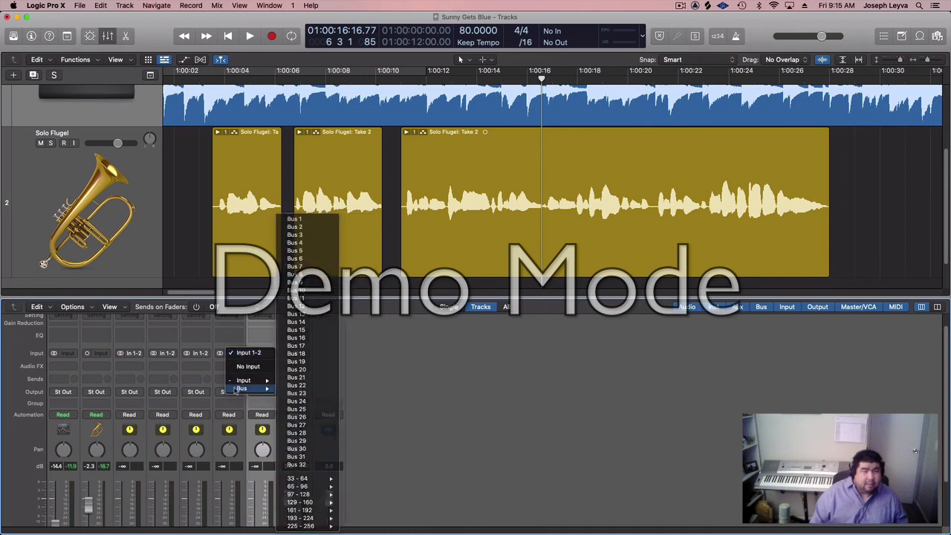
pyautogui.click(298, 227)
# Step: Set the inputs of Aux 3, Aux 2 and Aux 1 to Bus 3, Bus 4 and Bus 5 respectively
pyautogui.click(201, 353)
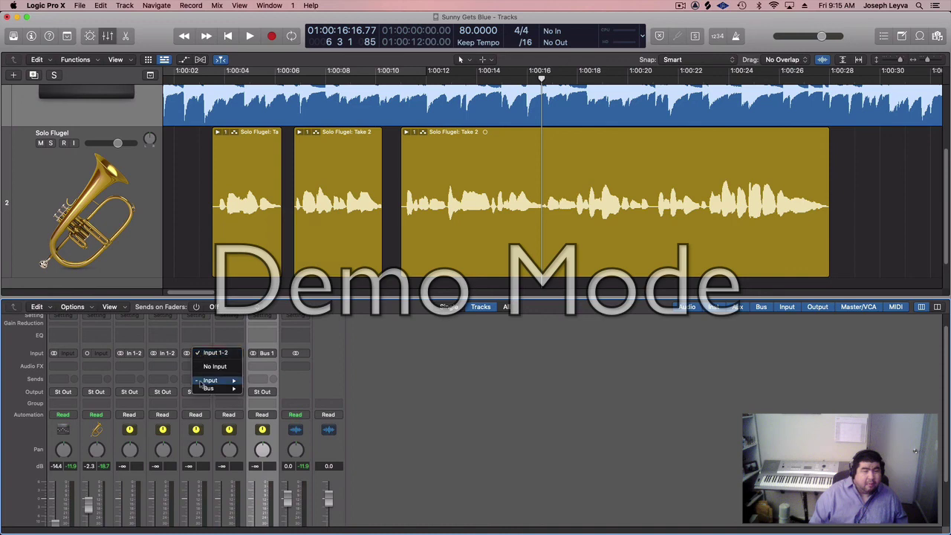
pyautogui.moveTo(227, 388)
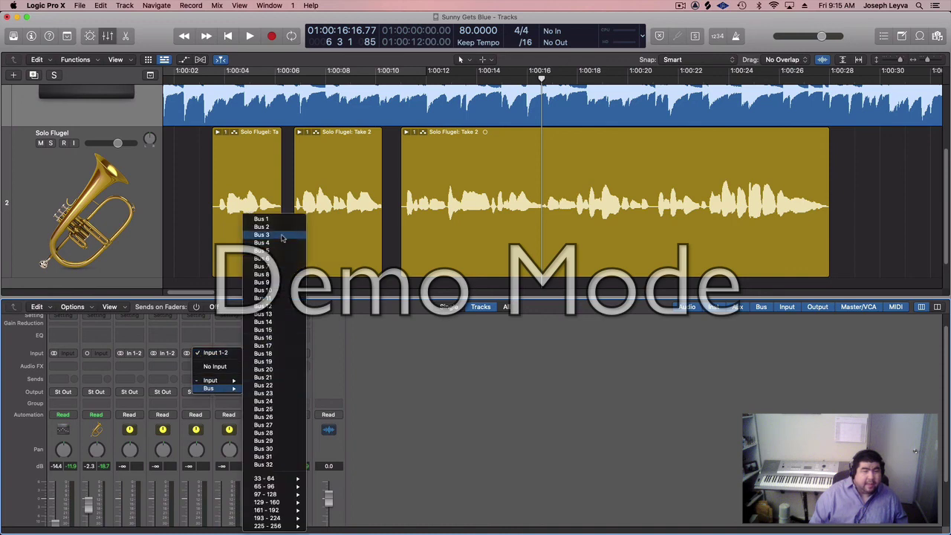
pyautogui.click(283, 234)
pyautogui.click(164, 354)
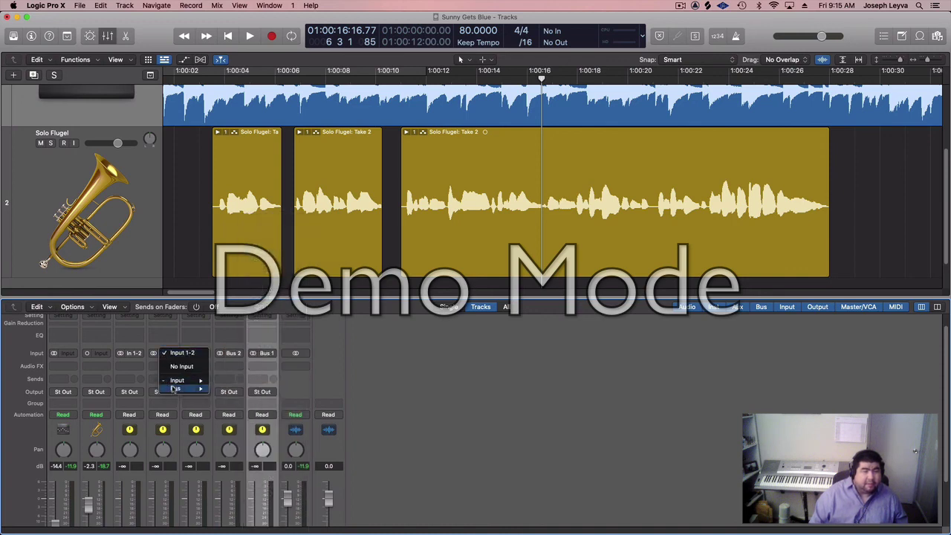
pyautogui.moveTo(178, 388)
pyautogui.click(231, 242)
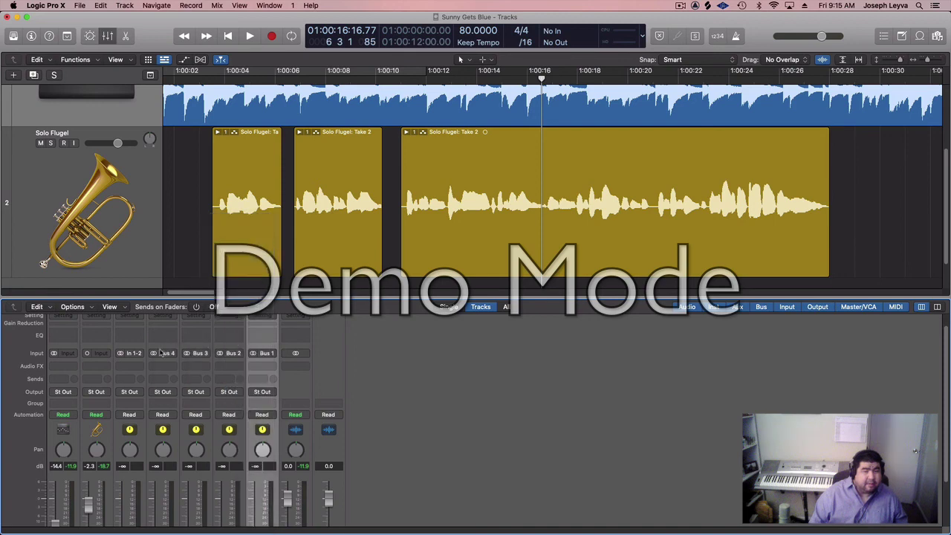
pyautogui.click(134, 354)
pyautogui.moveTo(141, 388)
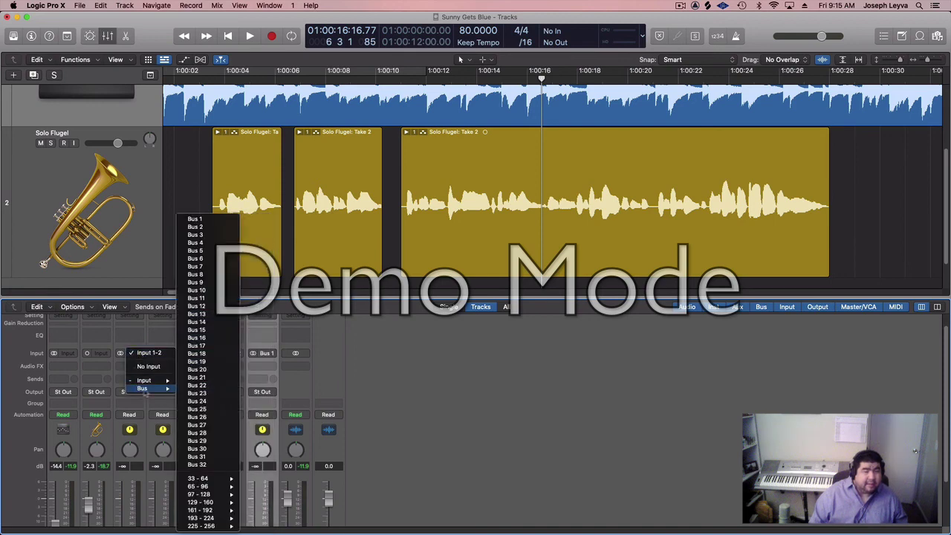
pyautogui.click(206, 251)
# Step: Rename the Aux 5 channel strip as Mix Buss and Aux 4 as Track
pyautogui.scroll(-4, 516, 407)
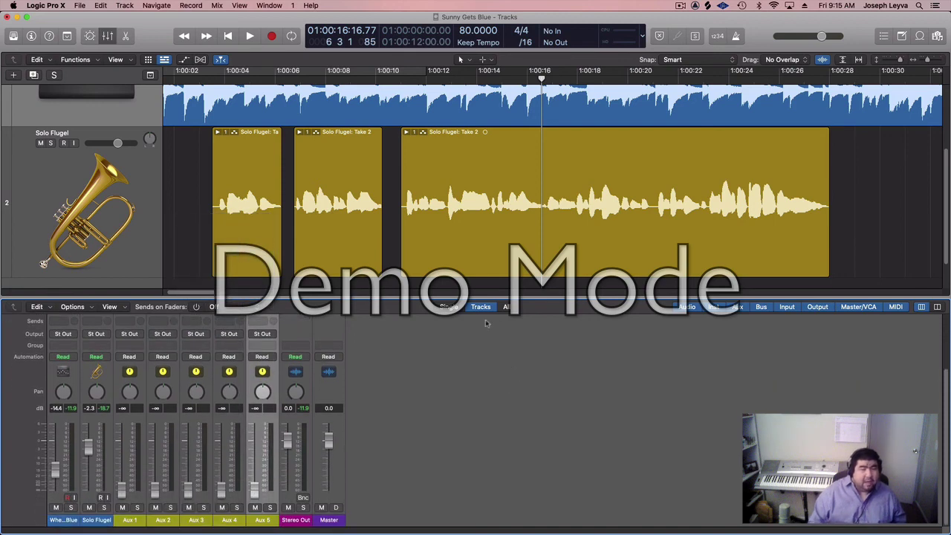
pyautogui.doubleClick(264, 522)
pyautogui.press('BackSpace')
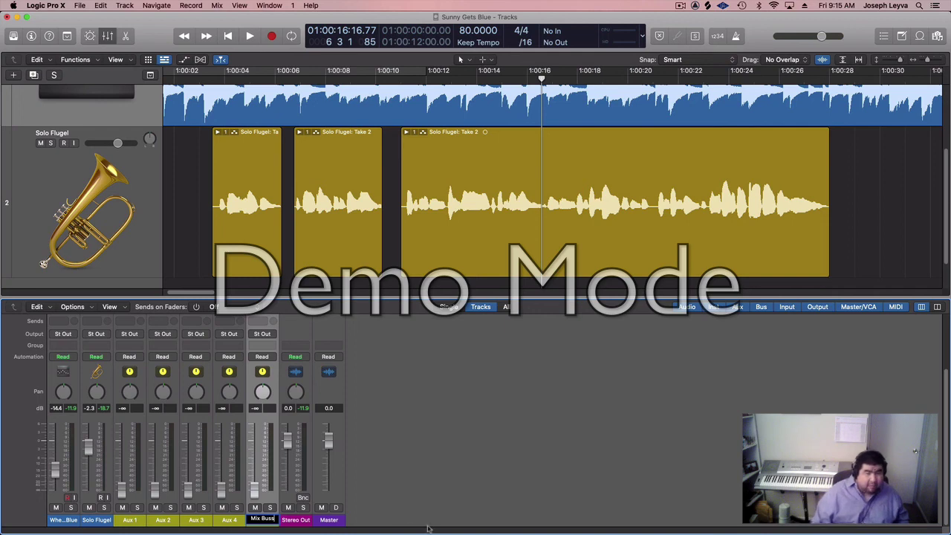
pyautogui.doubleClick(230, 519)
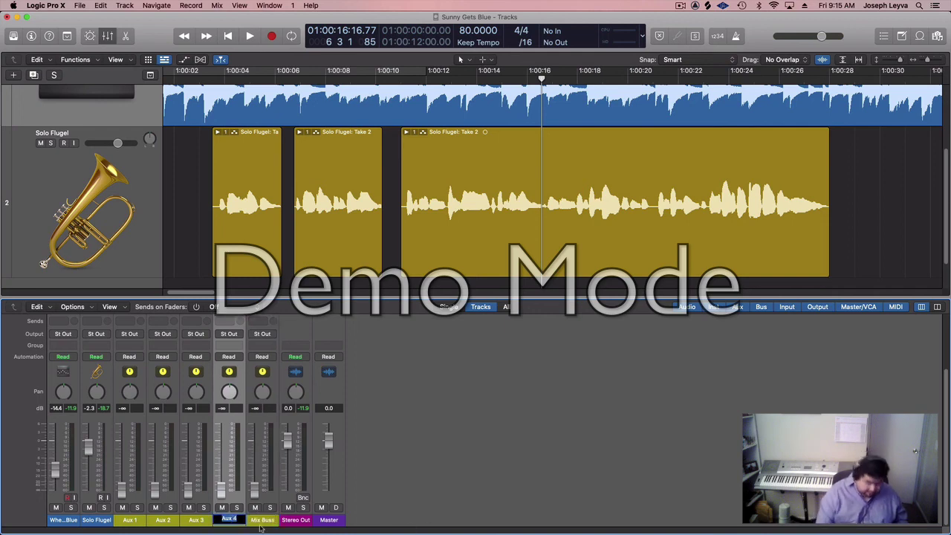
pyautogui.press('BackSpace')
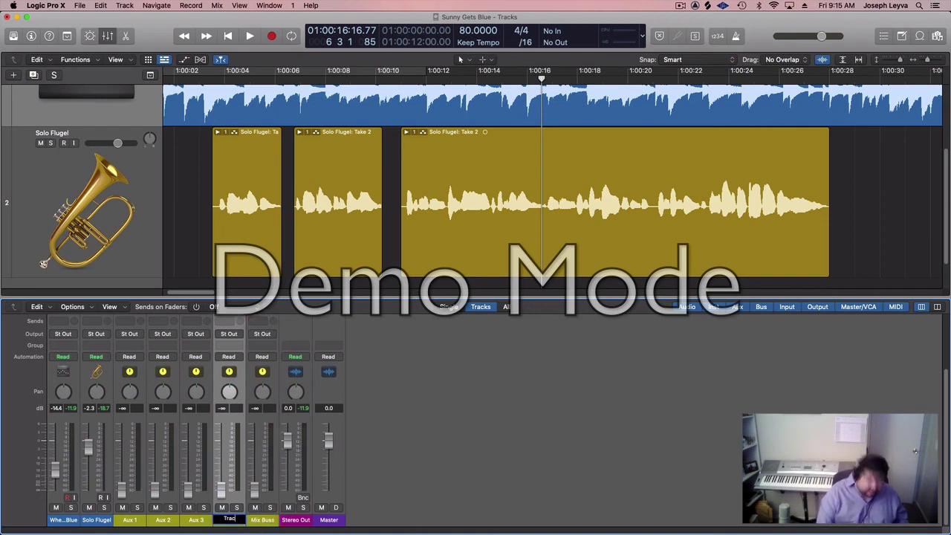
# Step: Rename the Aux 3 channel strip as Flug Verb
pyautogui.doubleClick(197, 520)
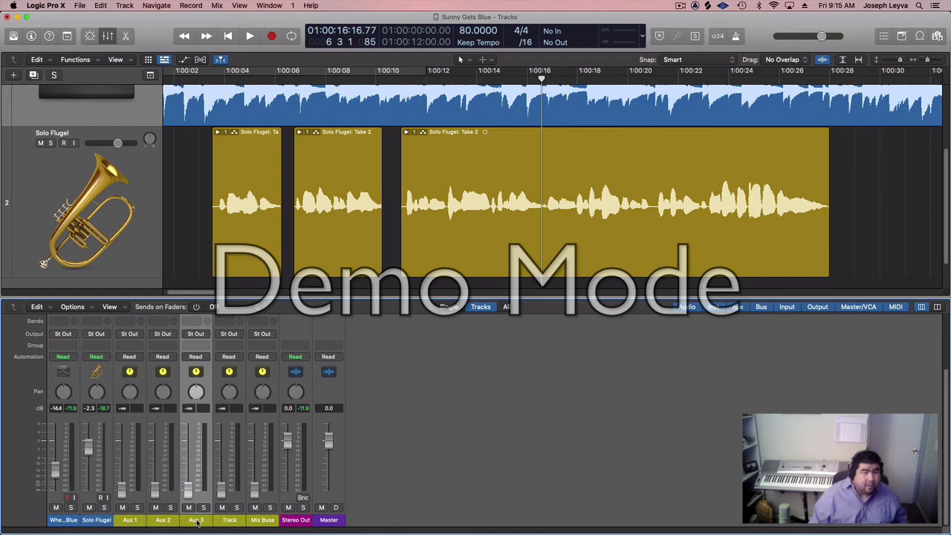
pyautogui.press('BackSpace')
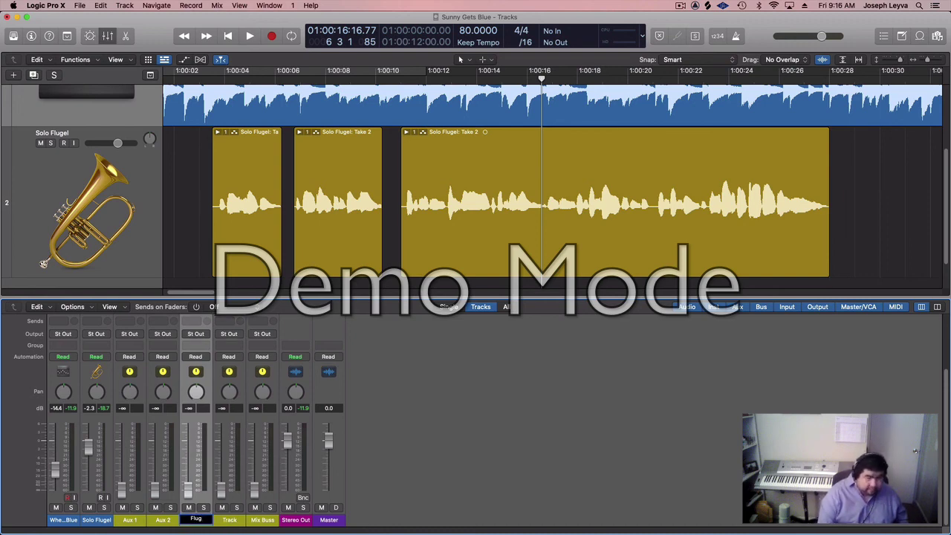
pyautogui.write('Flug V')
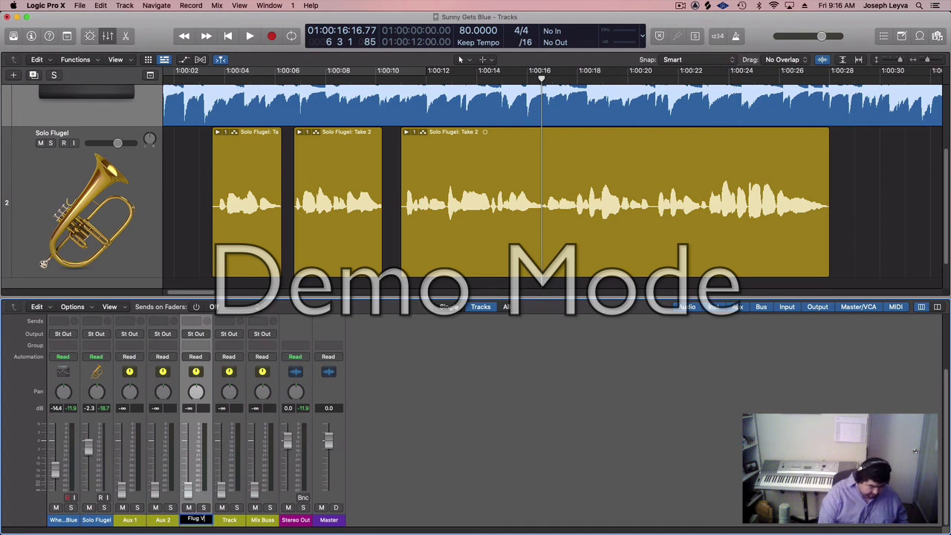
pyautogui.write('erb')
pyautogui.press('Return')
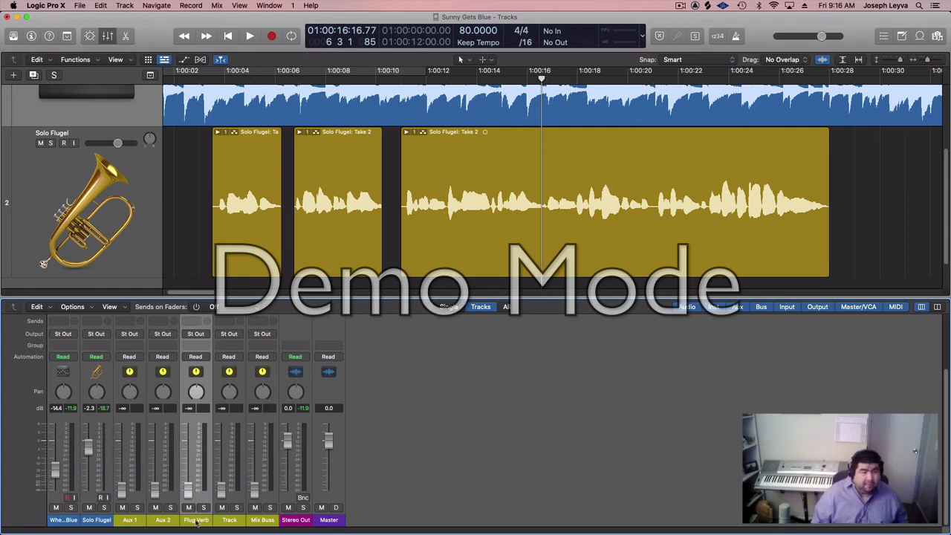
# Step: Rename the Aux 2 channel strip as Room and Aux 1 as Delay
pyautogui.doubleClick(162, 522)
pyautogui.press('BackSpace')
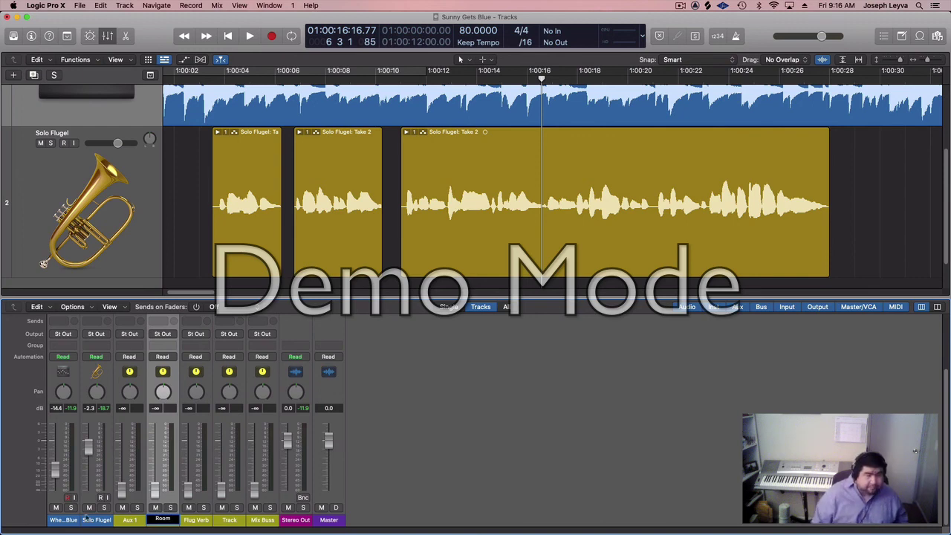
pyautogui.write('Room')
pyautogui.doubleClick(128, 520)
pyautogui.press('BackSpace')
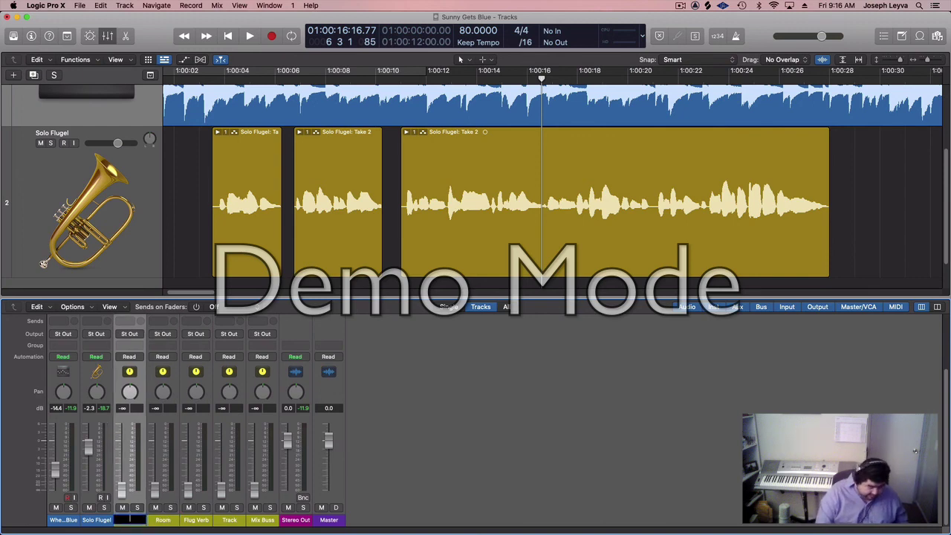
pyautogui.press('Escape')
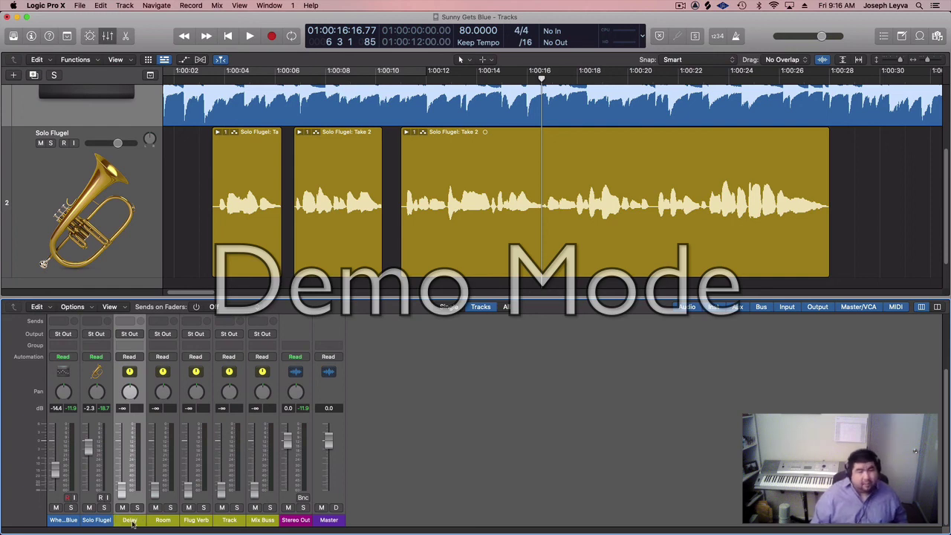
# Step: Select the Delay, Room, Flug Verb and Track channel strips together and route their outputs to Bus 1 (Mix Buss)
pyautogui.scroll(3, 406, 423)
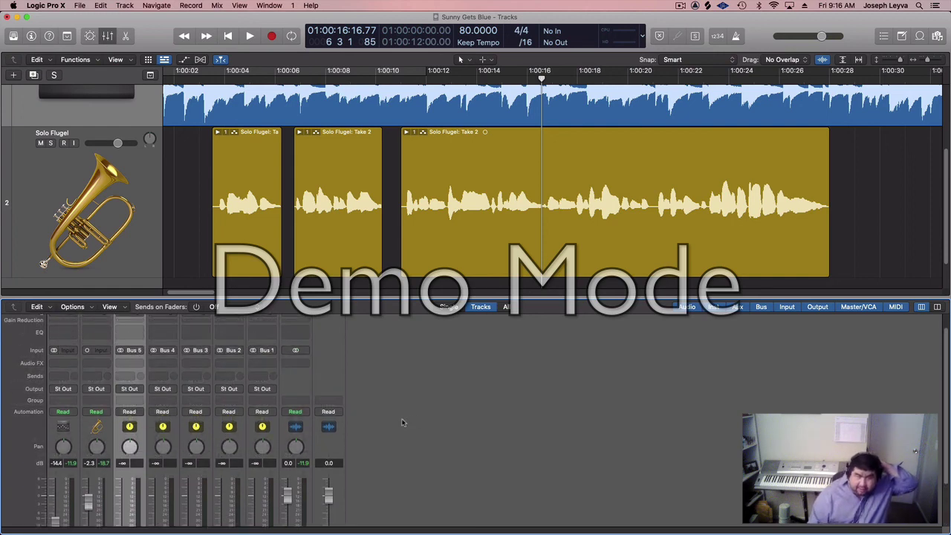
pyautogui.scroll(-3, 403, 416)
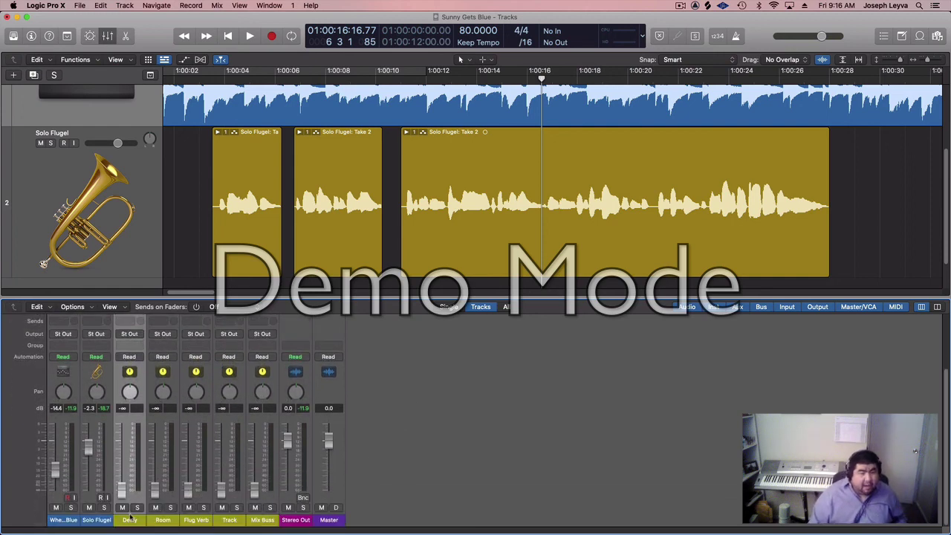
pyautogui.click(228, 520)
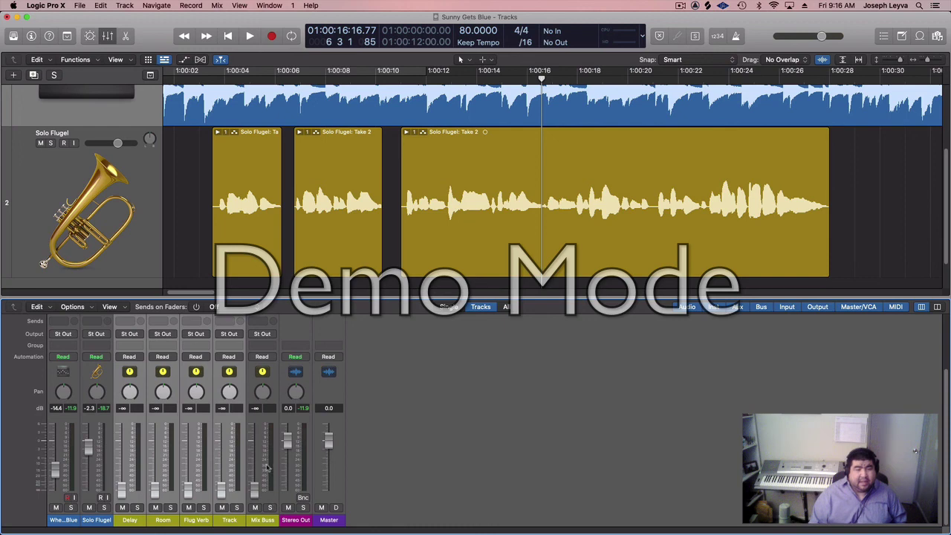
pyautogui.click(137, 336)
pyautogui.moveTo(145, 370)
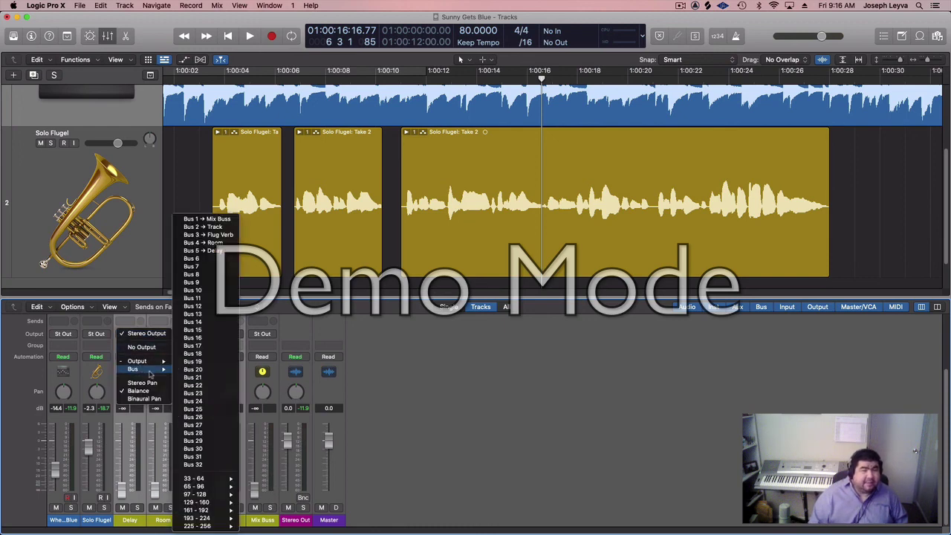
pyautogui.click(227, 220)
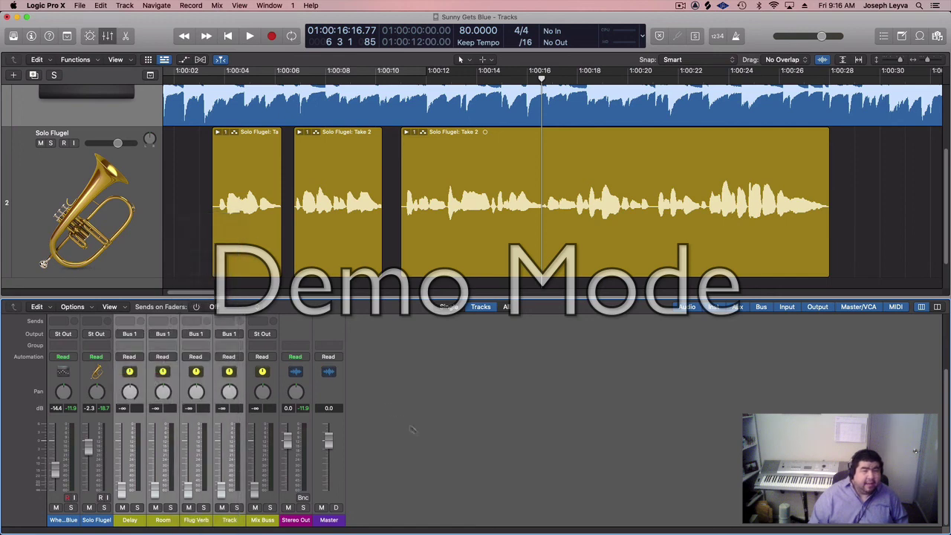
# Step: Set the faders of the four selected auxiliary channels and Mix Buss to 0.0 dB
pyautogui.keyDown('alt'); pyautogui.click(122, 486); pyautogui.keyUp('alt')
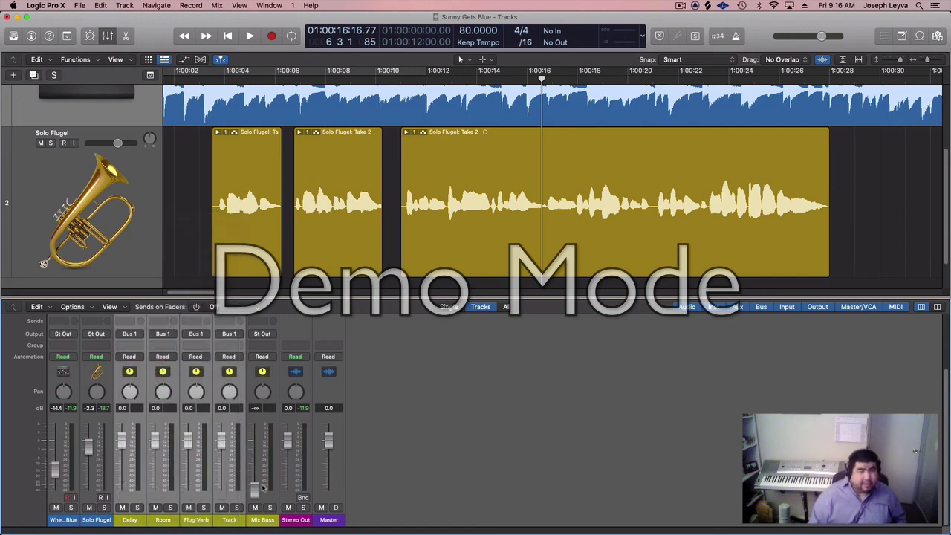
pyautogui.keyDown('alt'); pyautogui.click(255, 490); pyautogui.keyUp('alt')
pyautogui.scroll(4, 392, 462)
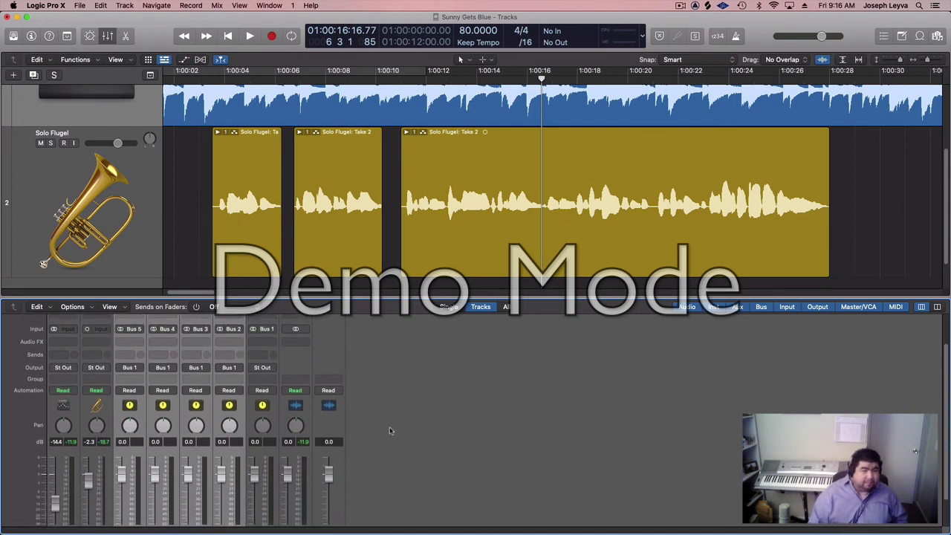
pyautogui.scroll(-2, 442, 372)
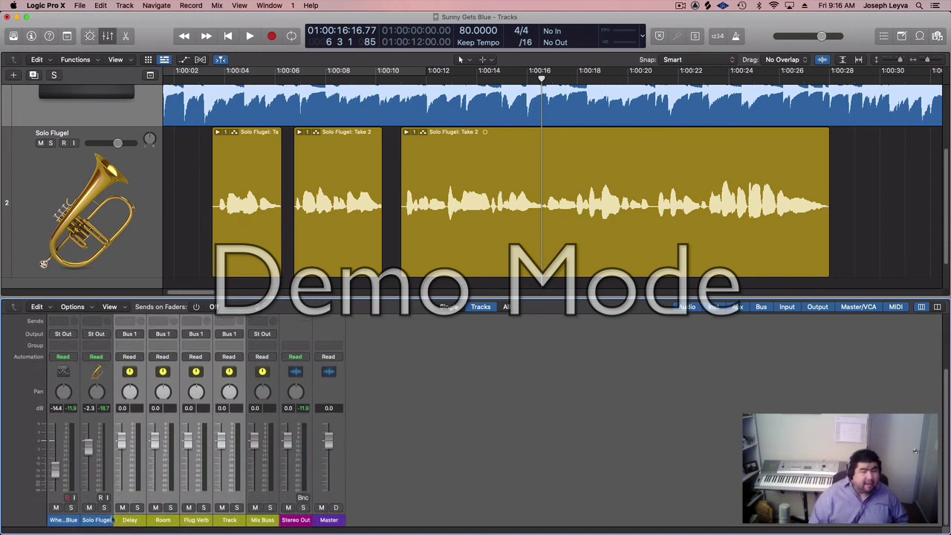
# Step: Select the When Suuny Gets Blue and Solo Flugel channel strips together and route their outputs to Bus 2 (Track)
pyautogui.click(63, 520)
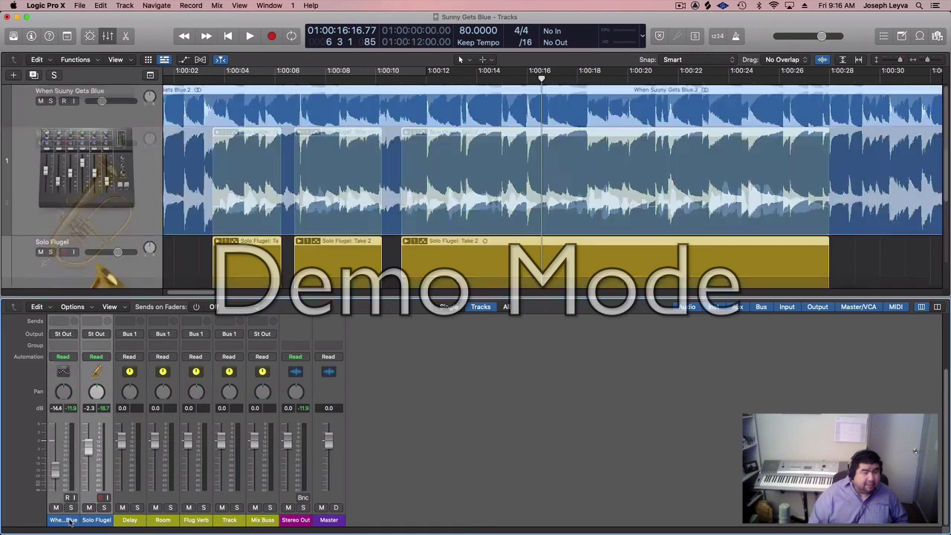
pyautogui.click(65, 335)
pyautogui.moveTo(74, 372)
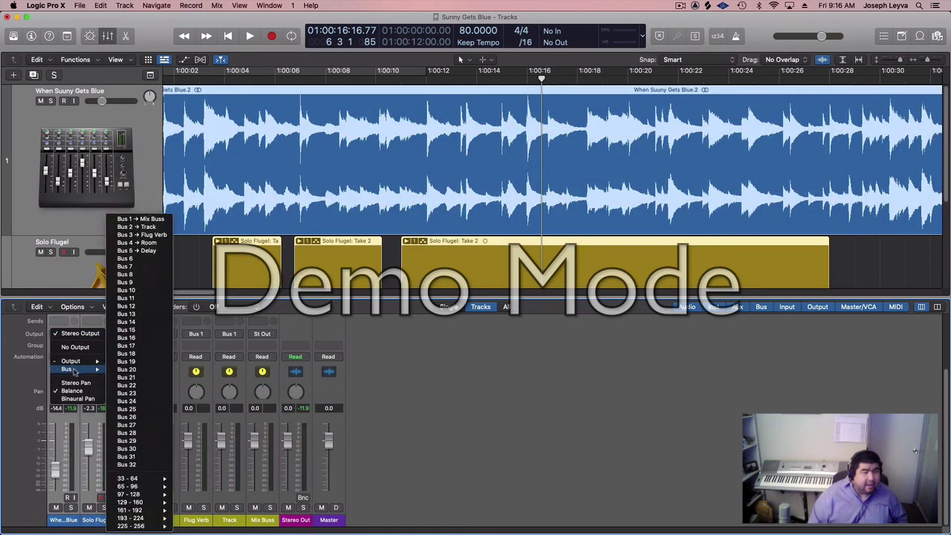
pyautogui.click(155, 228)
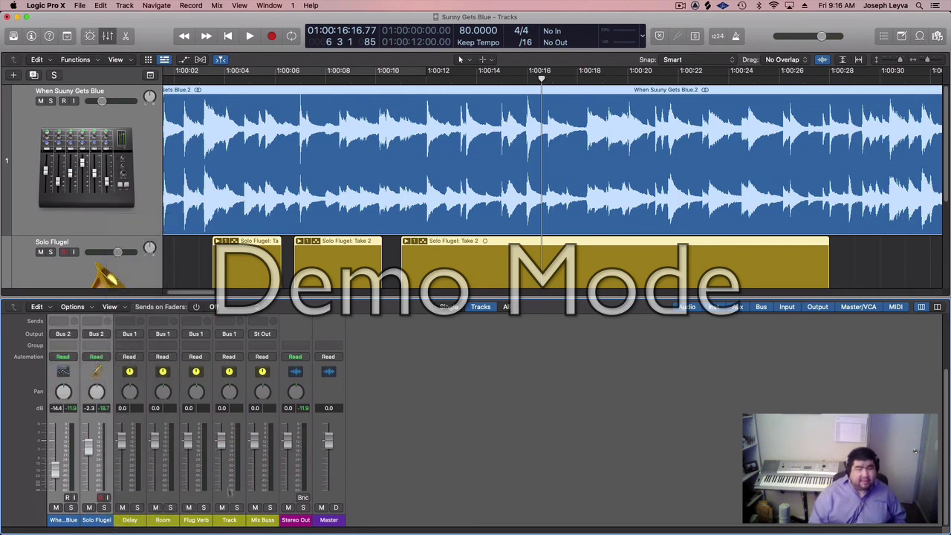
# Step: Insert a mono Channel EQ on the Solo Flugel channel strip
pyautogui.scroll(6, 285, 494)
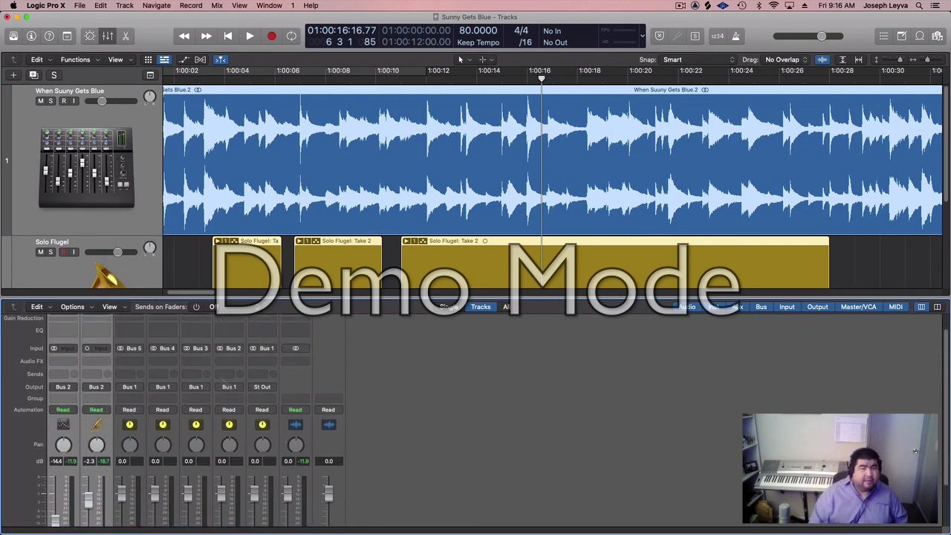
pyautogui.scroll(2, 195, 379)
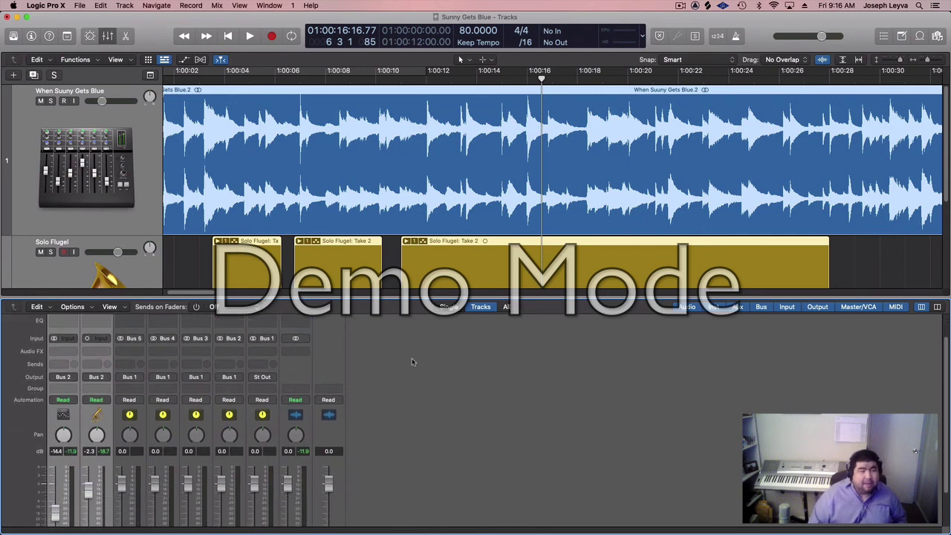
pyautogui.scroll(-2, 406, 362)
pyautogui.scroll(2, 211, 322)
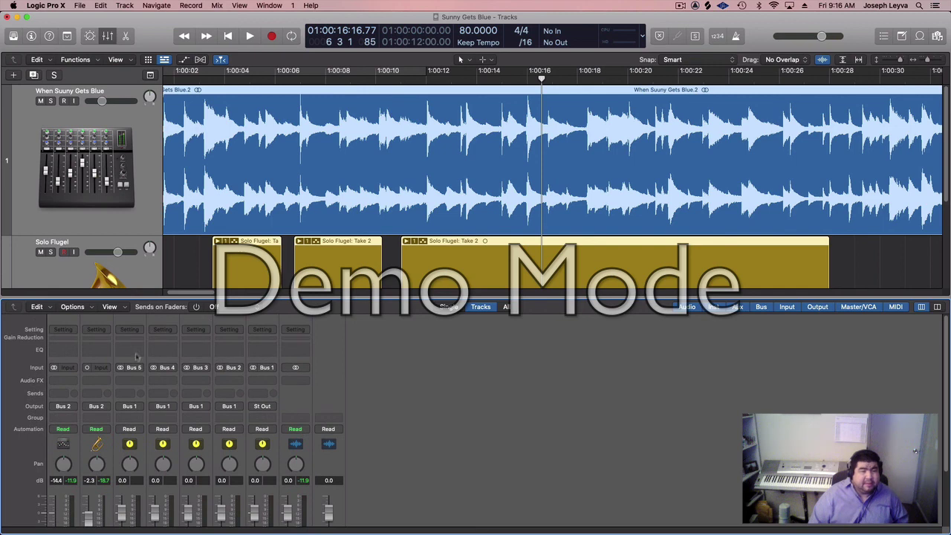
pyautogui.click(105, 381)
pyautogui.moveTo(107, 402)
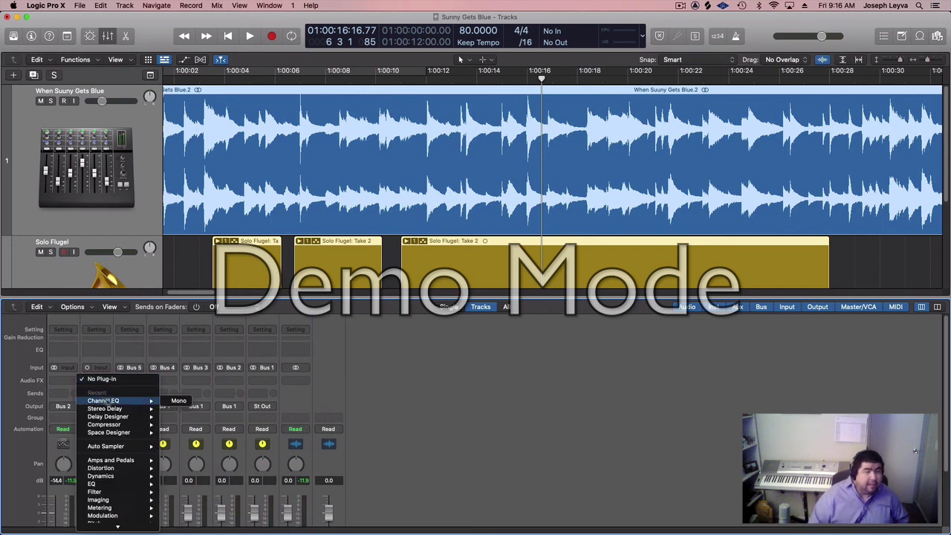
pyautogui.click(180, 400)
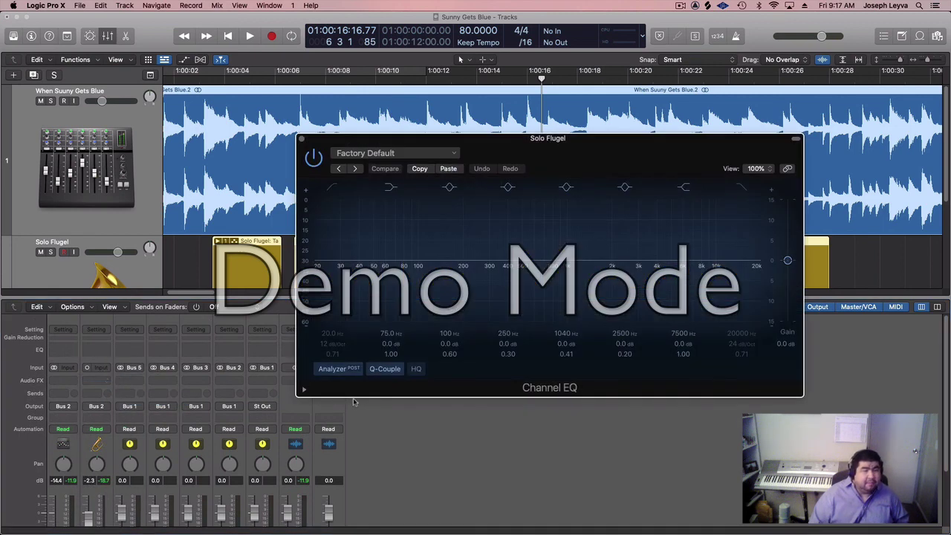
pyautogui.click(49, 253)
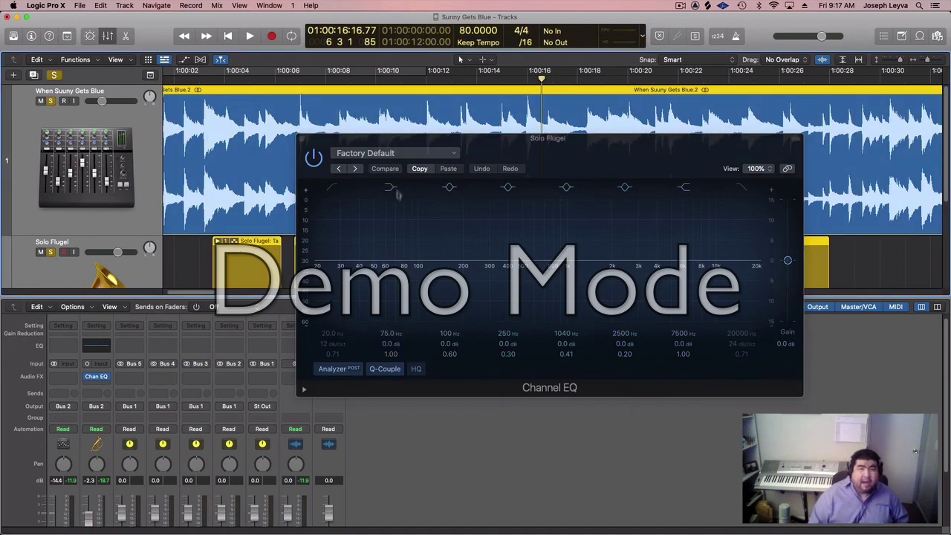
pyautogui.press('space')
pyautogui.press('space')
pyautogui.click(51, 101)
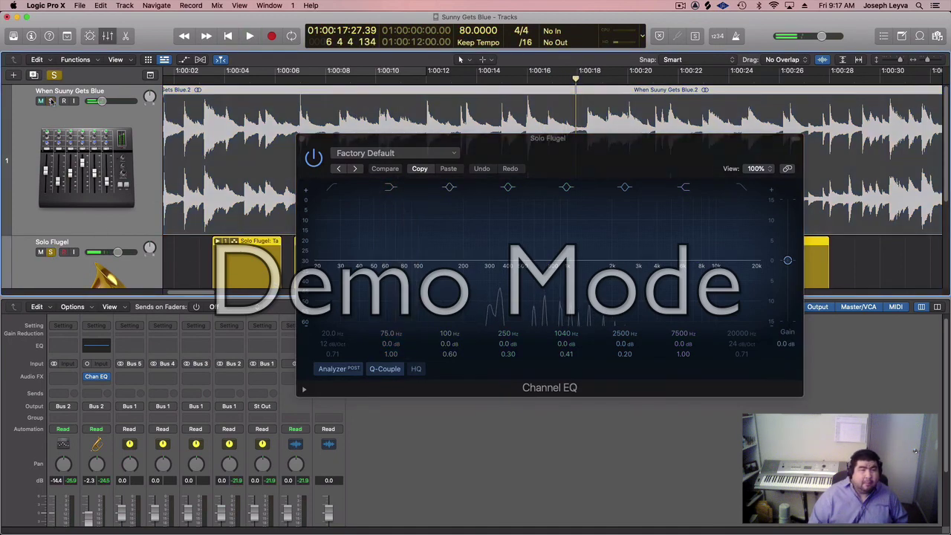
pyautogui.click(51, 252)
pyautogui.click(165, 263)
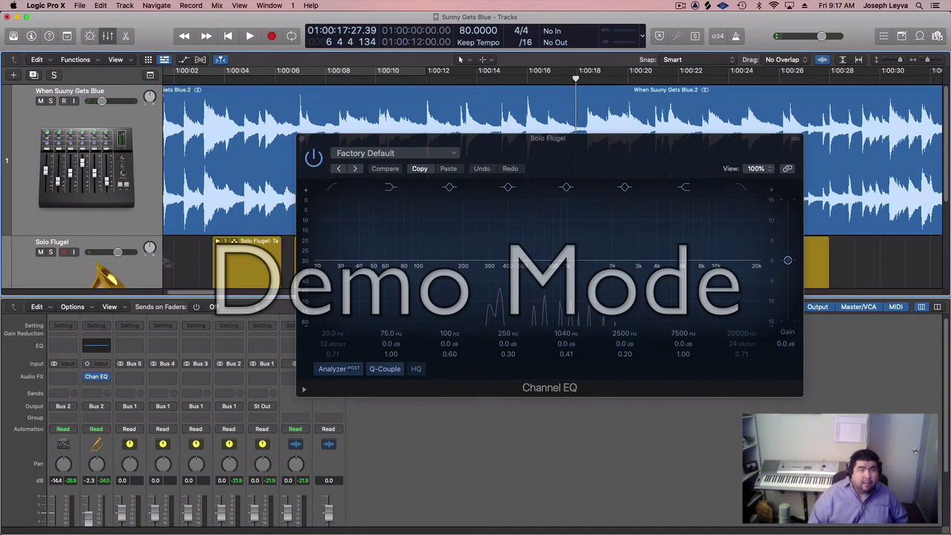
pyautogui.click(50, 252)
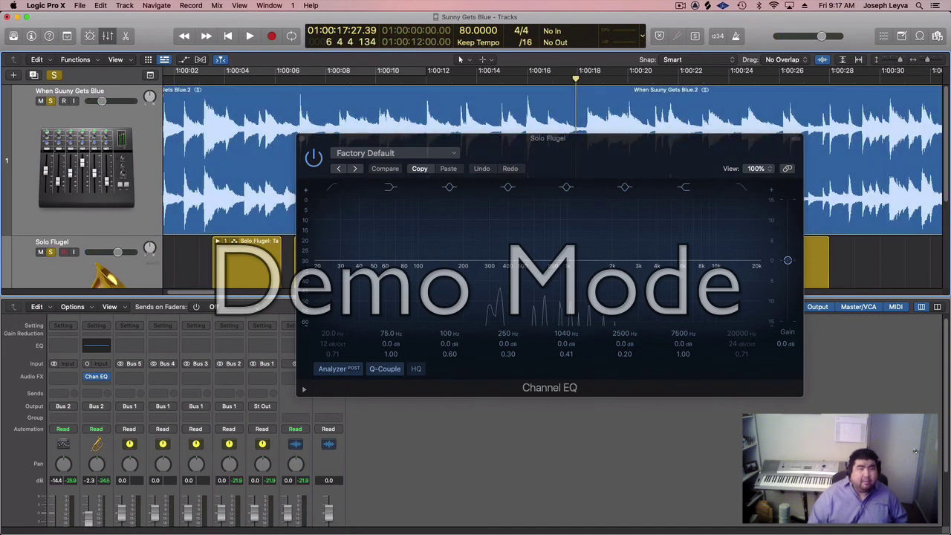
pyautogui.scroll(-3, 190, 252)
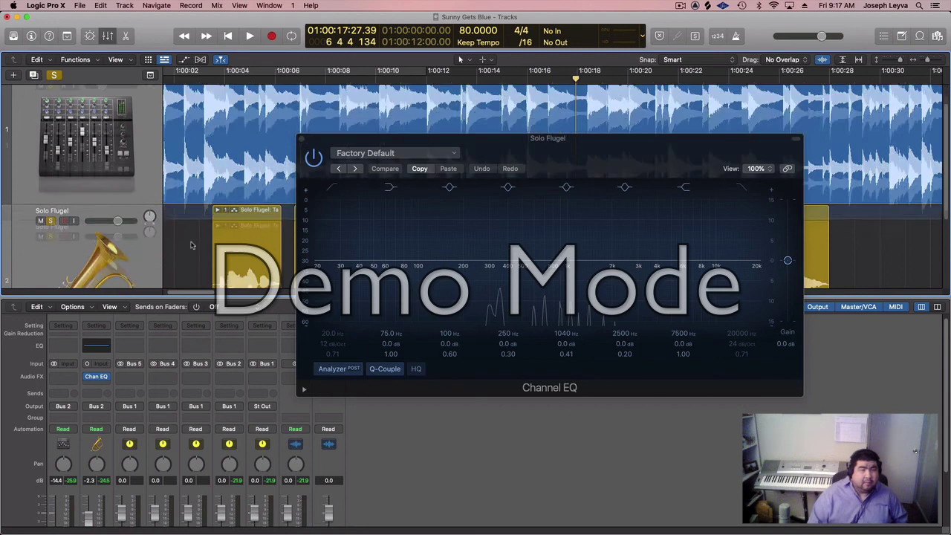
pyautogui.scroll(-3, 411, 448)
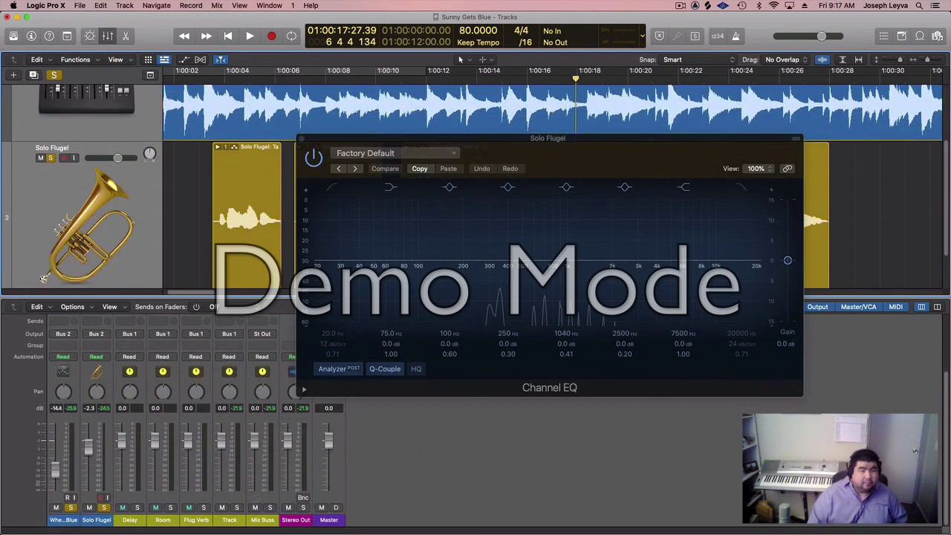
pyautogui.click(104, 507)
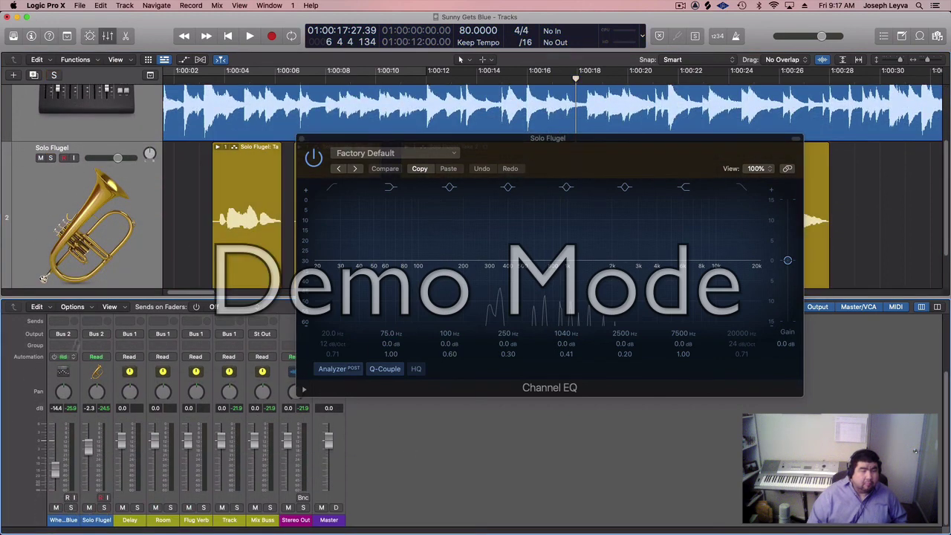
# Step: Break up the joint track selection so that only the Solo Flugel track is selected
pyautogui.scroll(3, 48, 139)
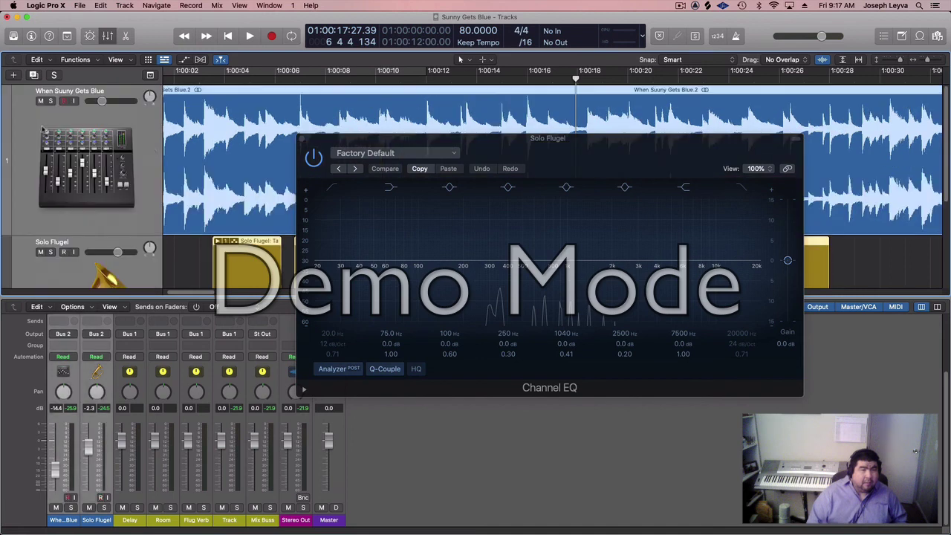
pyautogui.scroll(-3, 20, 258)
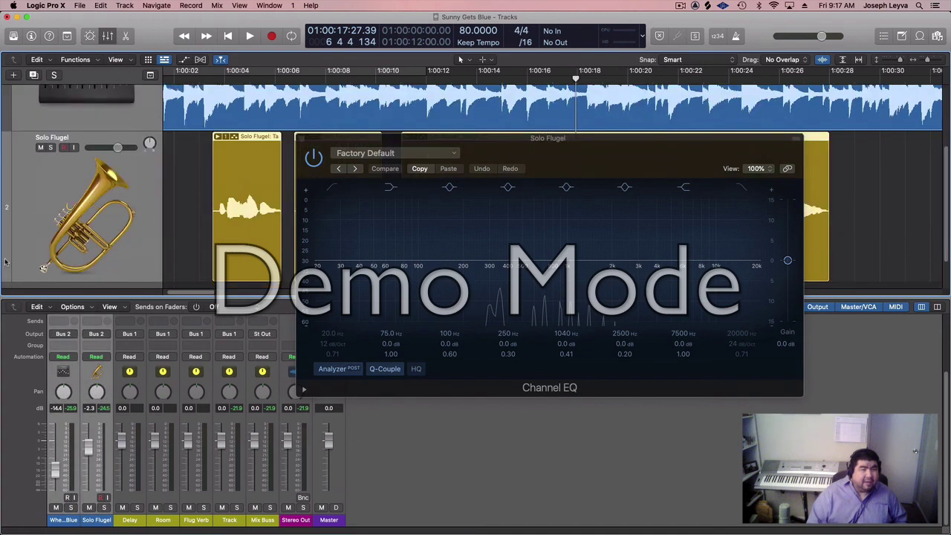
pyautogui.click(176, 216)
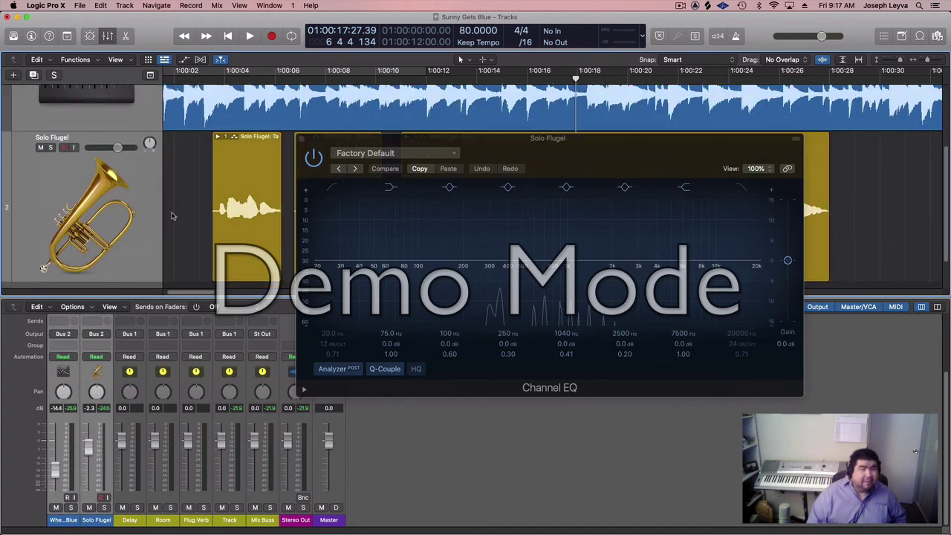
pyautogui.press('Up')
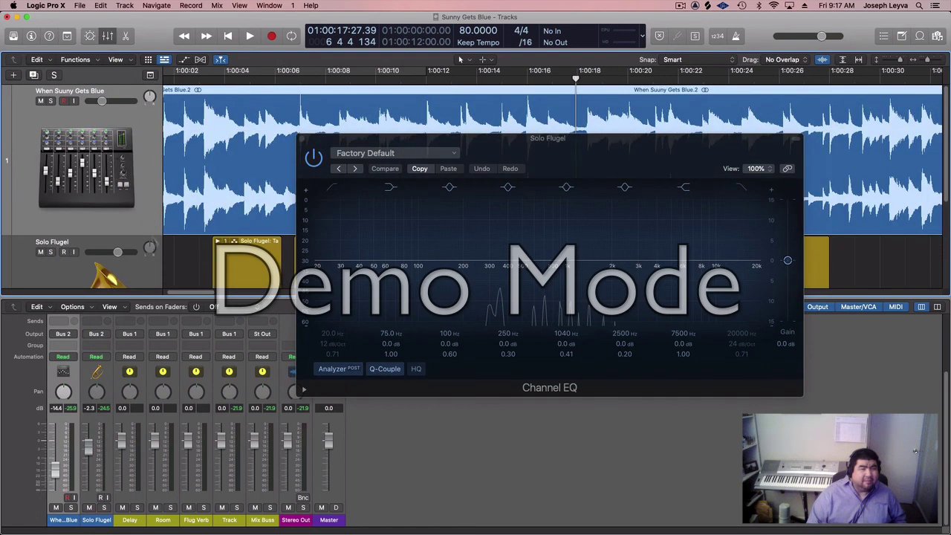
pyautogui.press('Down')
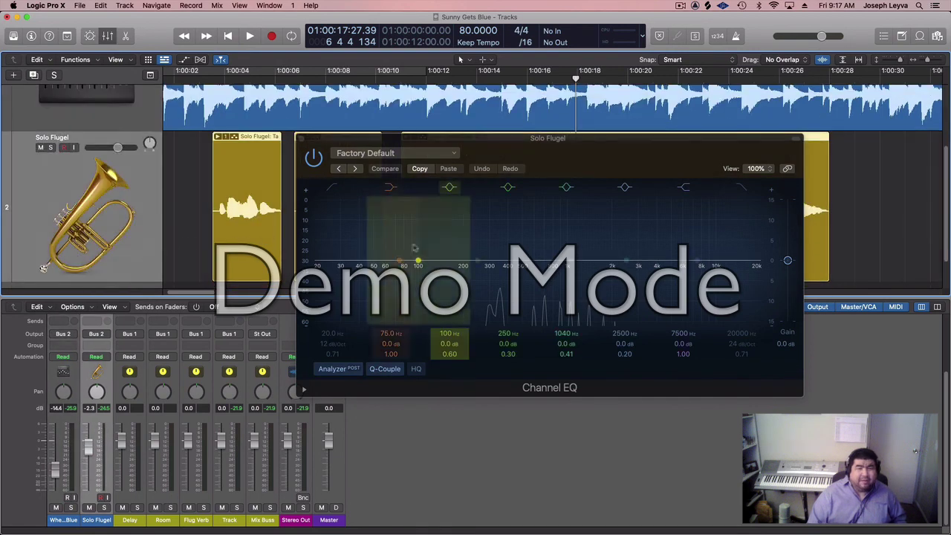
# Step: Solo the Solo Flugel track and play a few seconds to examine its frequency spectrum in the Channel EQ analyzer
pyautogui.press('s')
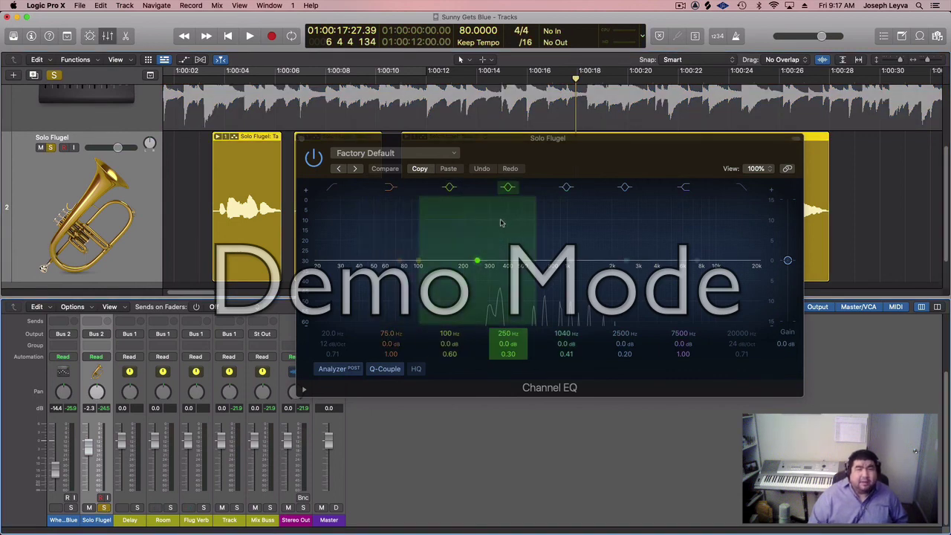
pyautogui.press('space')
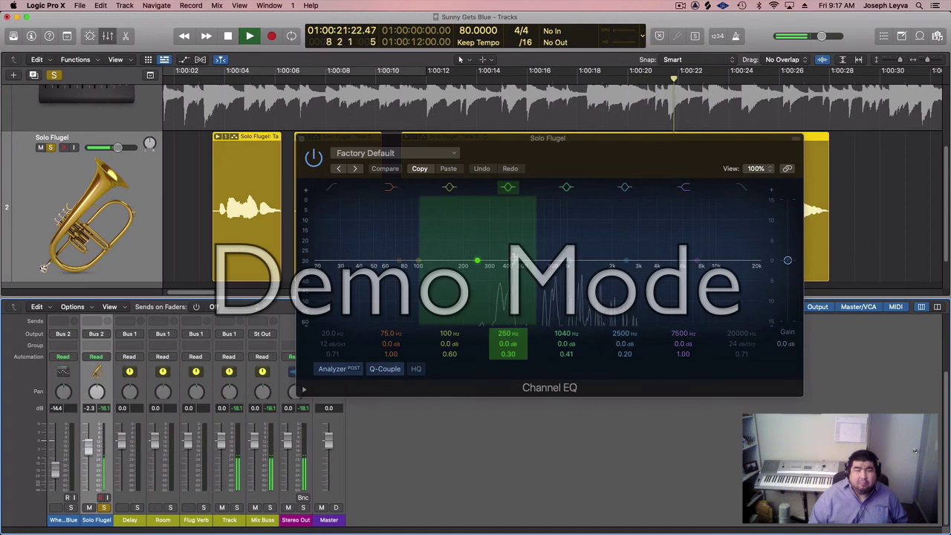
pyautogui.press('space')
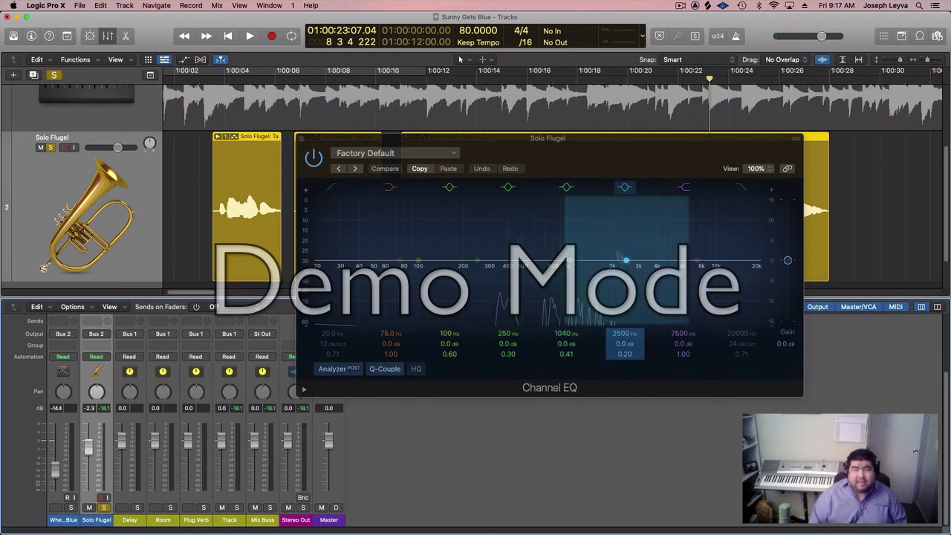
# Step: Set the Q of the 75 Hz band in the Solo Flugel EQ to 1.30 and turn off the track's solo
pyautogui.moveTo(374, 254); pyautogui.dragTo(370, 245)
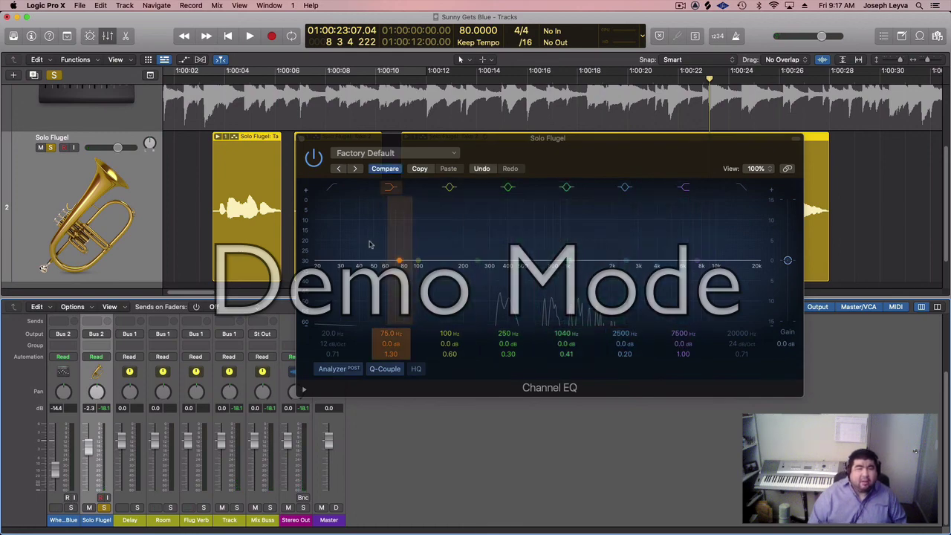
pyautogui.scroll(5, 65, 228)
pyautogui.click(50, 249)
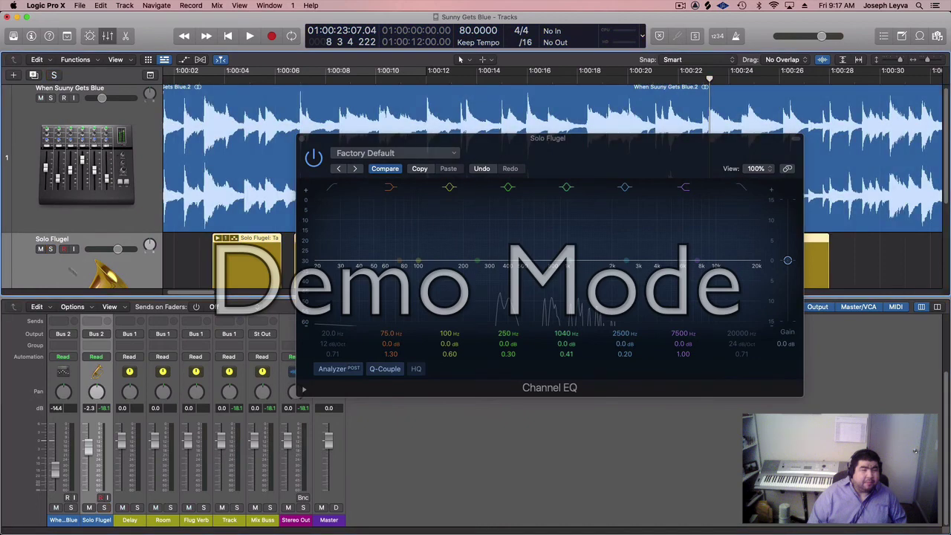
# Step: Insert a stereo Channel EQ on the When Suuny Gets Blue channel strip
pyautogui.scroll(2, 96, 372)
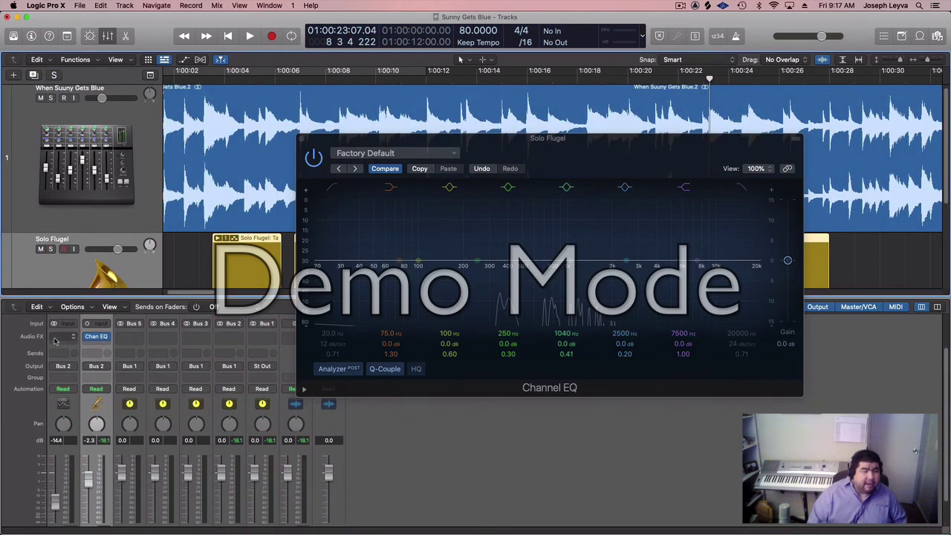
pyautogui.click(57, 338)
pyautogui.moveTo(64, 359)
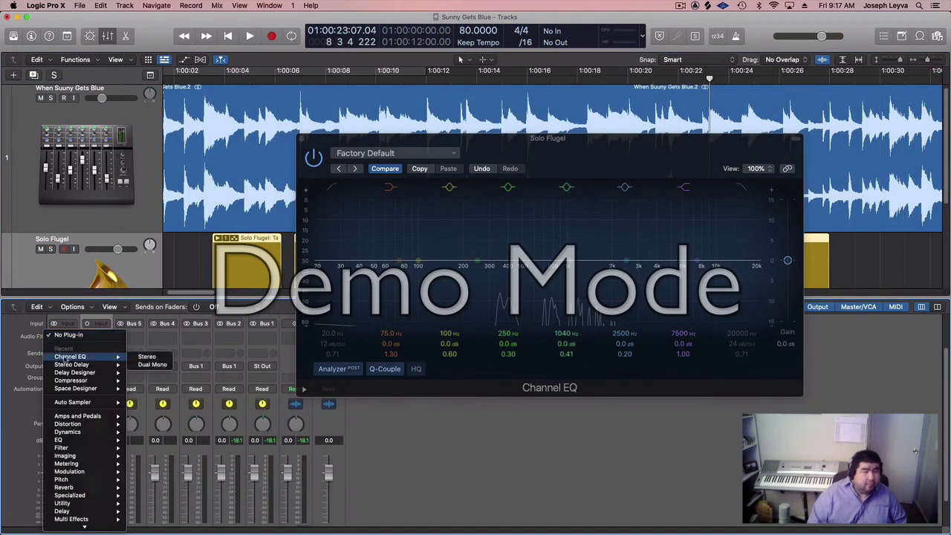
pyautogui.click(142, 357)
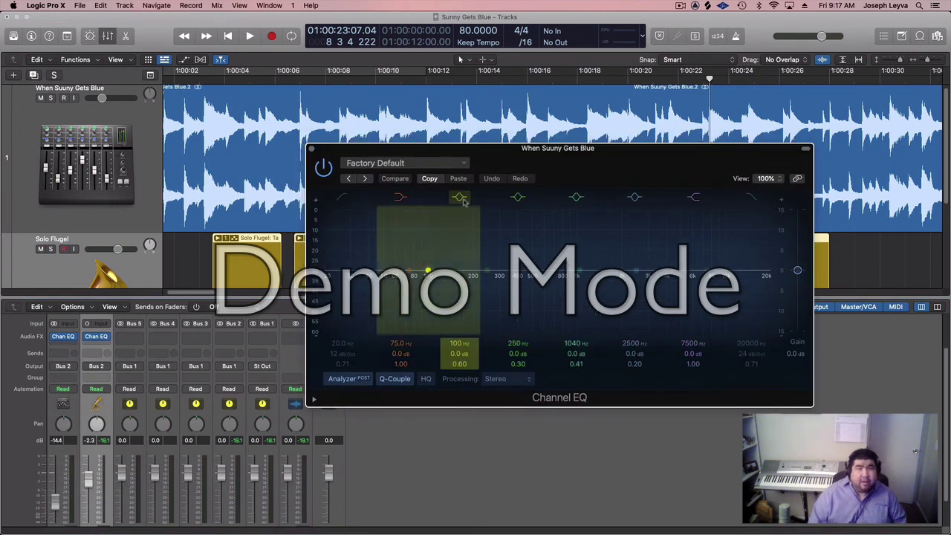
# Step: Shape the backing track's 1040 Hz EQ band into a narrow cut at 1410 Hz, -2.1 dB, with a Q of 1.90
pyautogui.moveTo(580, 274); pyautogui.dragTo(603, 282)
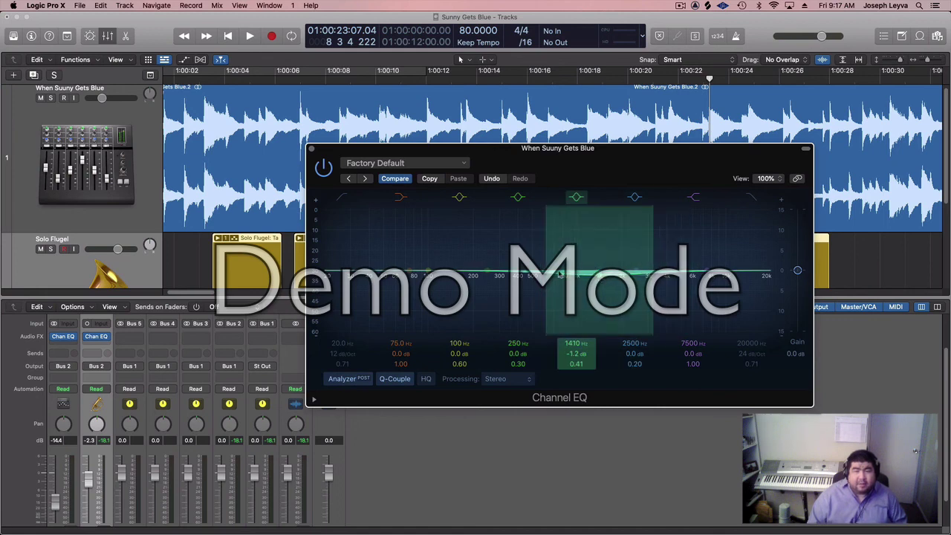
pyautogui.moveTo(560, 275); pyautogui.dragTo(636, 269)
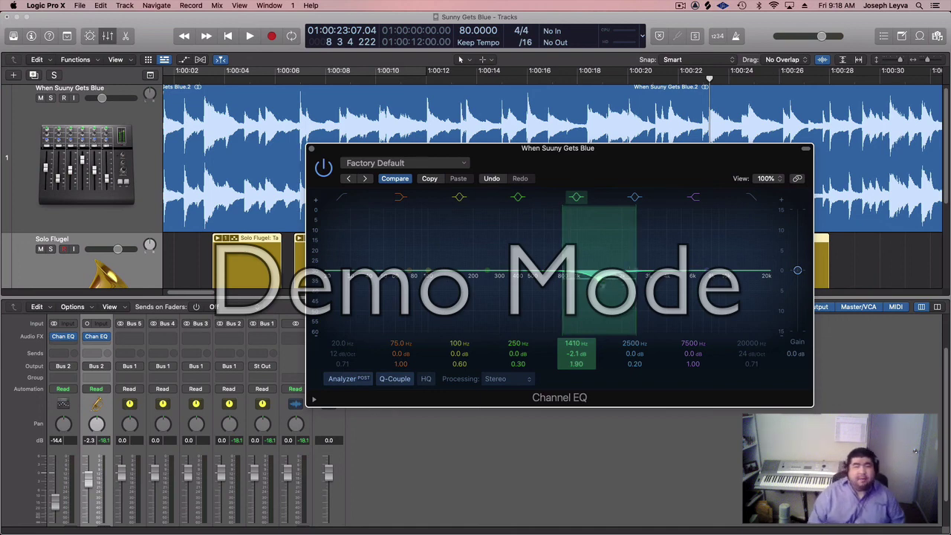
# Step: Play both tracks together to judge the backing track's EQ cut, and bypass its Channel EQ
pyautogui.scroll(-5, 134, 260)
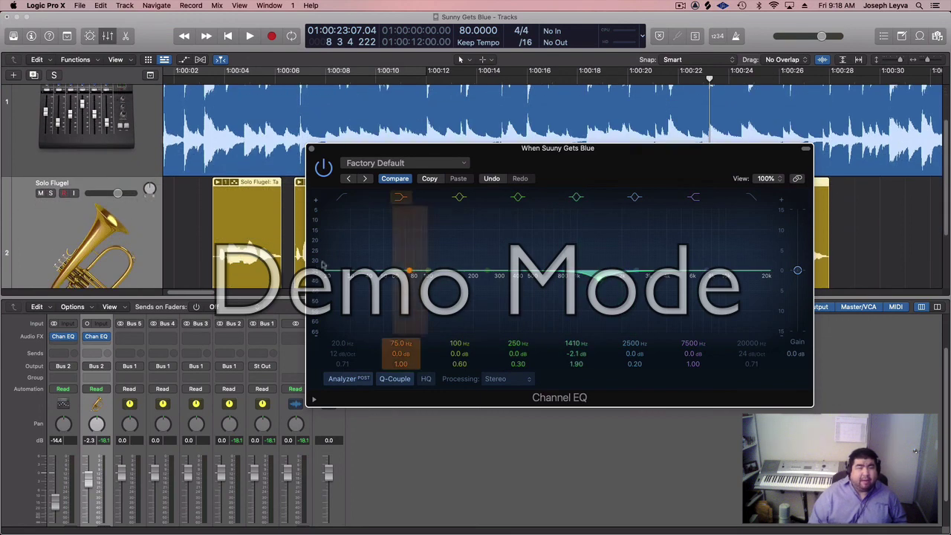
pyautogui.press('space')
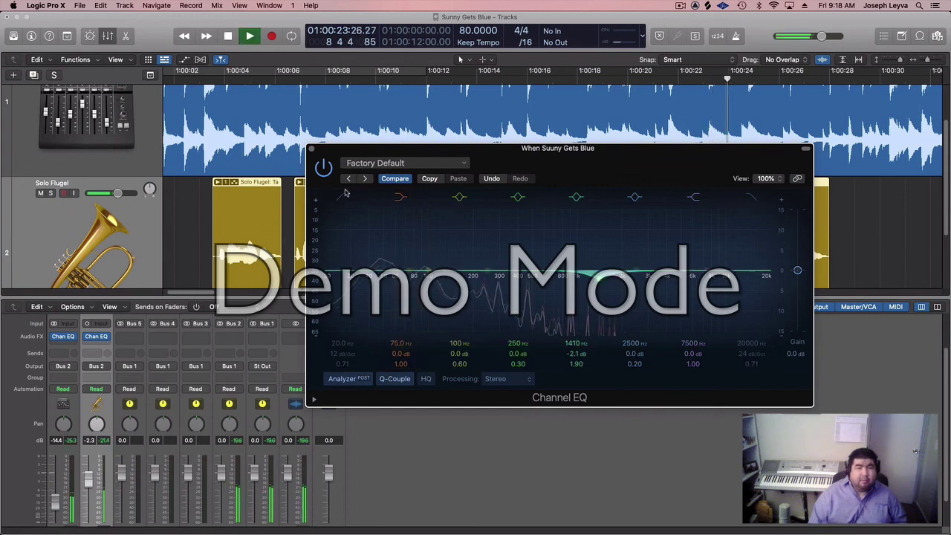
pyautogui.click(324, 169)
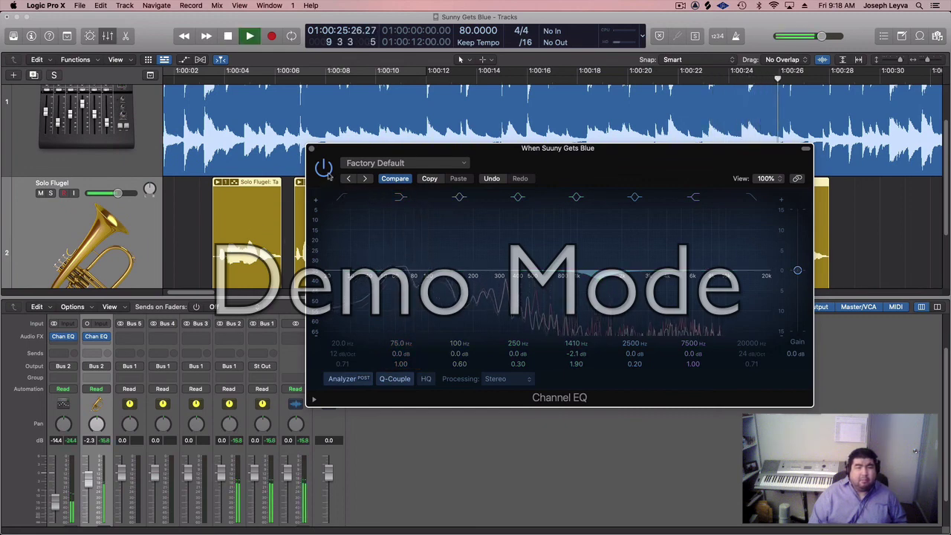
pyautogui.press('space')
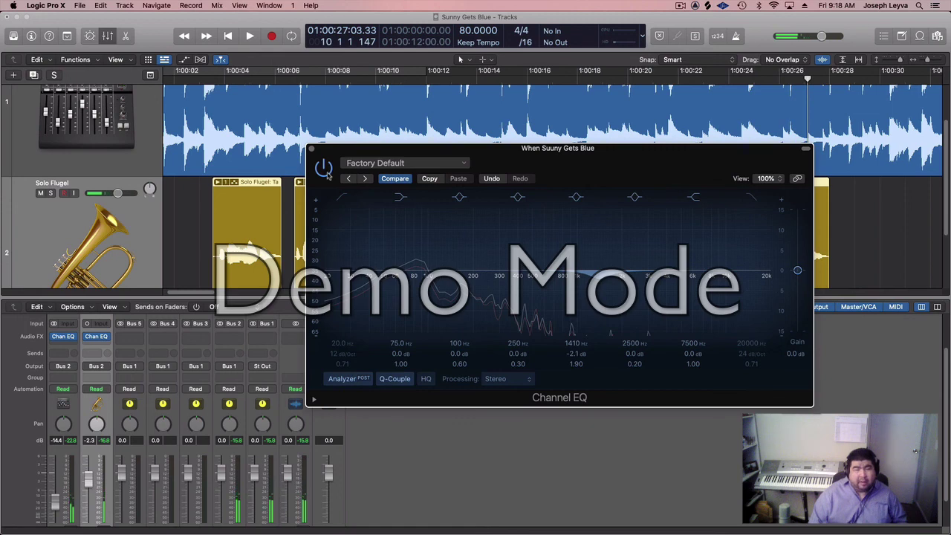
pyautogui.click(324, 170)
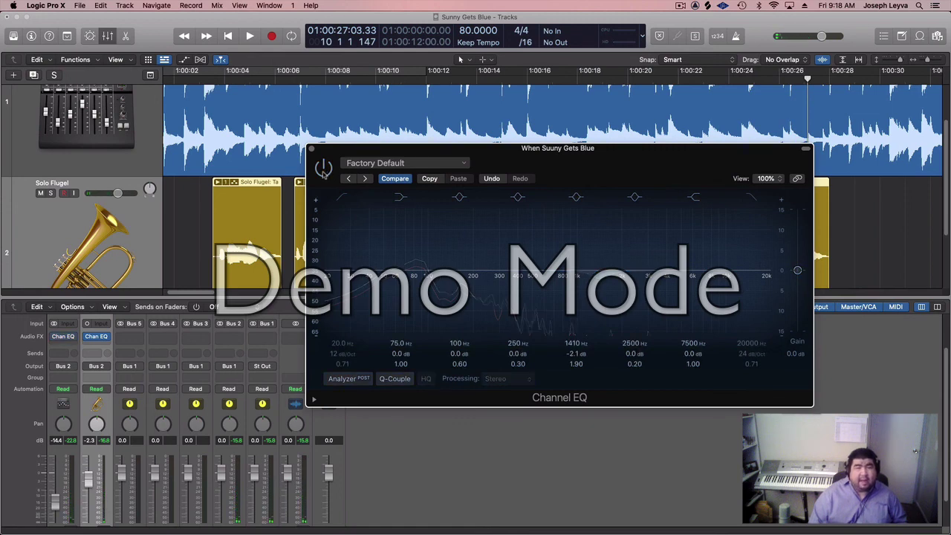
# Step: Compare the mix with the backing track's Channel EQ bypassed and active, replaying from about 1:00:11, and leave the EQ enabled
pyautogui.press('space')
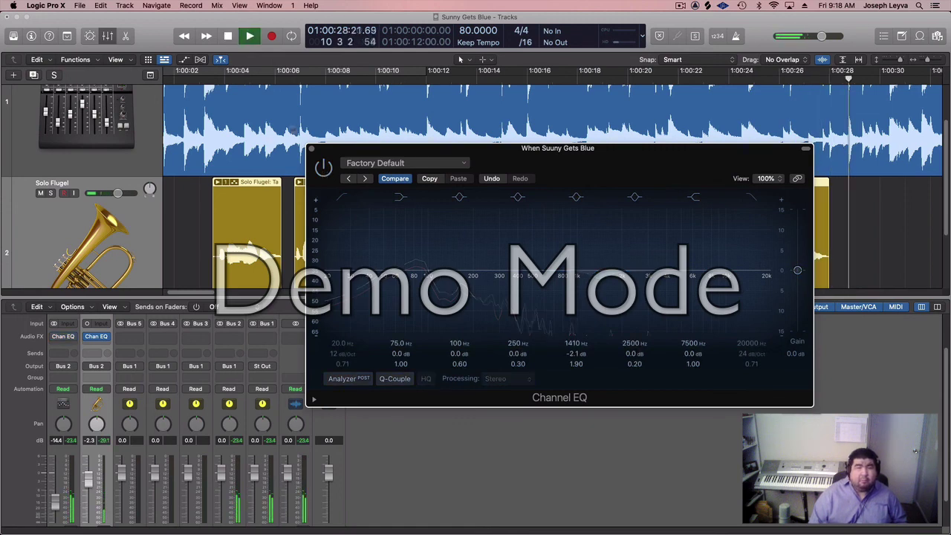
pyautogui.press('space')
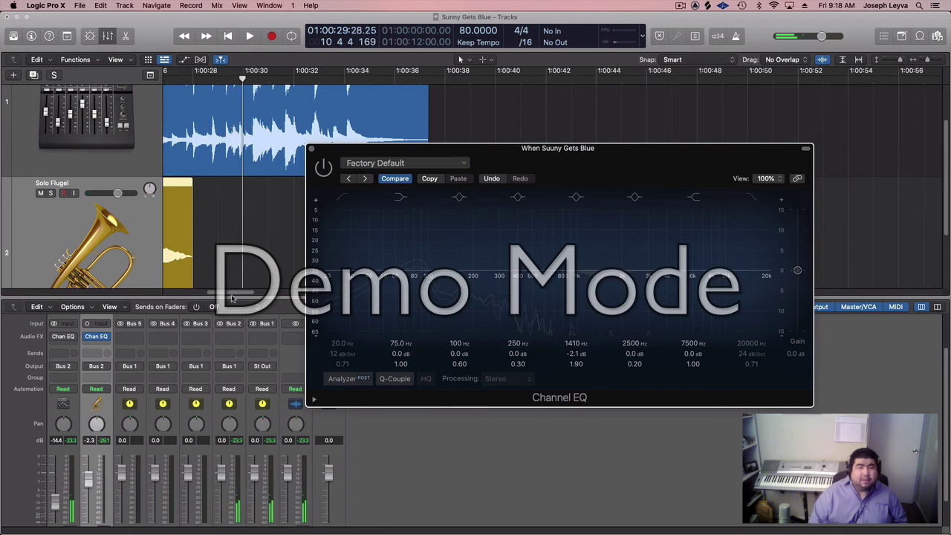
pyautogui.moveTo(229, 293); pyautogui.dragTo(198, 296)
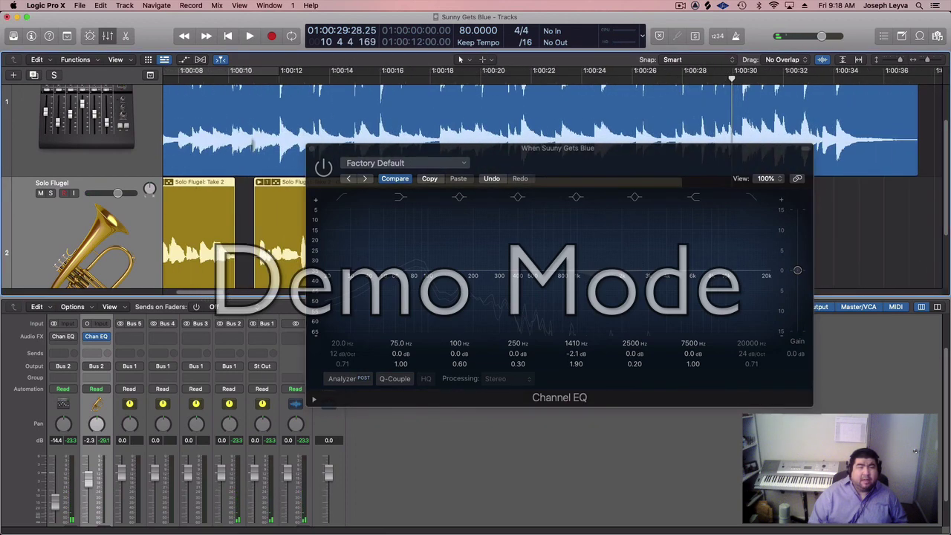
pyautogui.click(252, 79)
pyautogui.press('space')
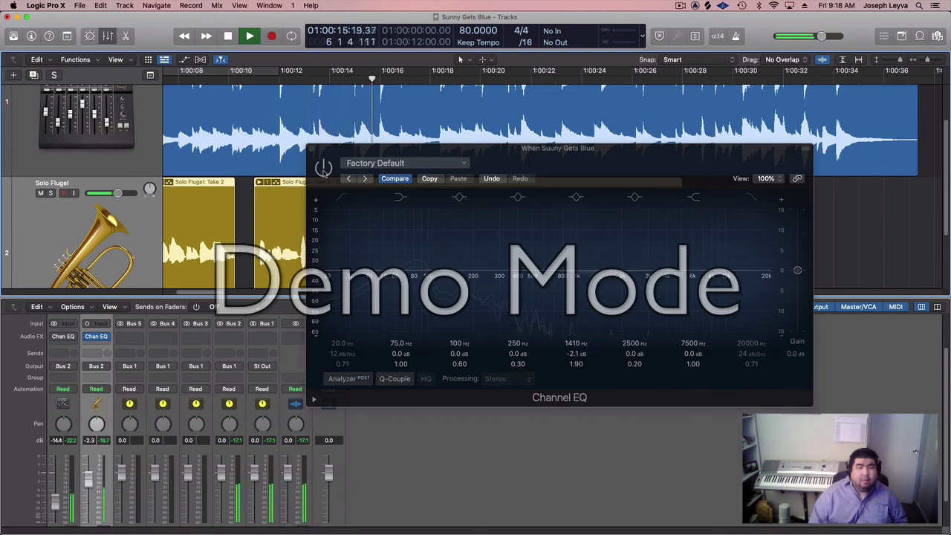
pyautogui.click(323, 169)
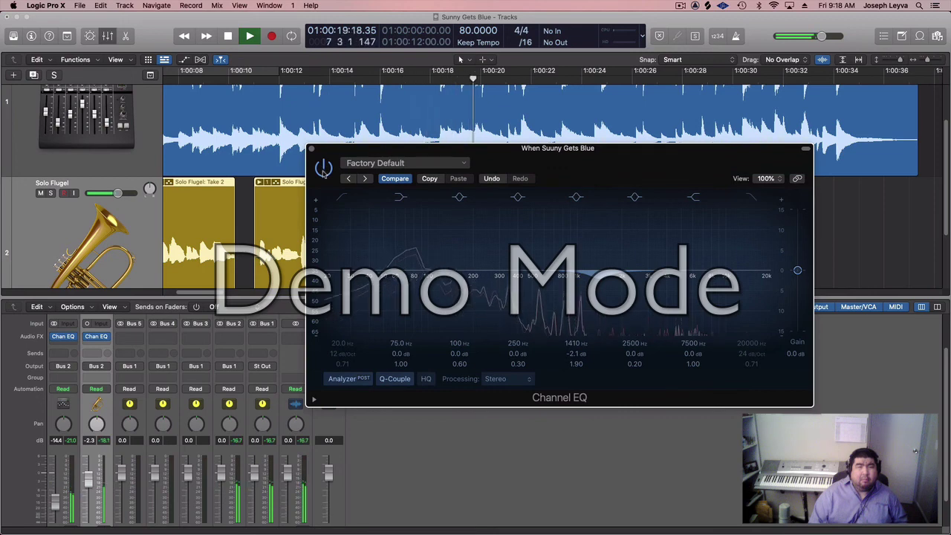
pyautogui.press('space')
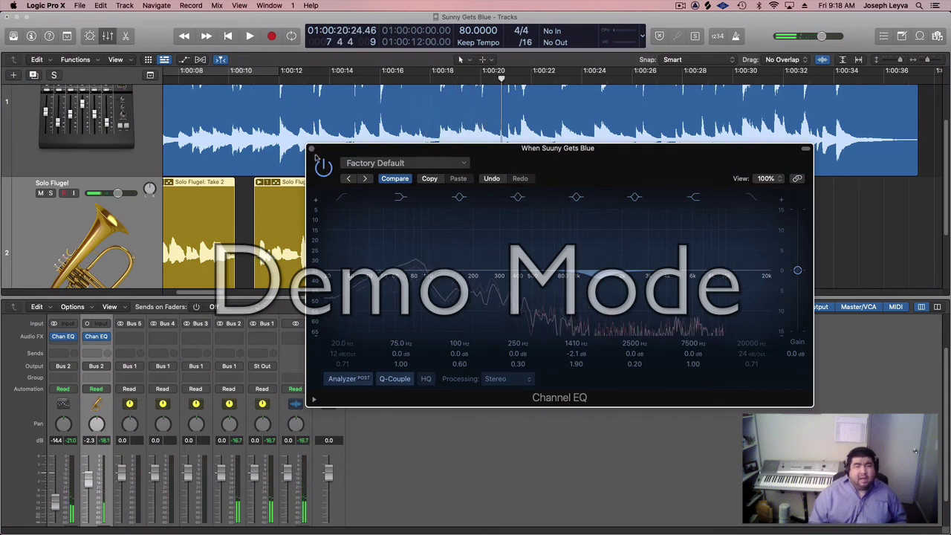
pyautogui.click(313, 149)
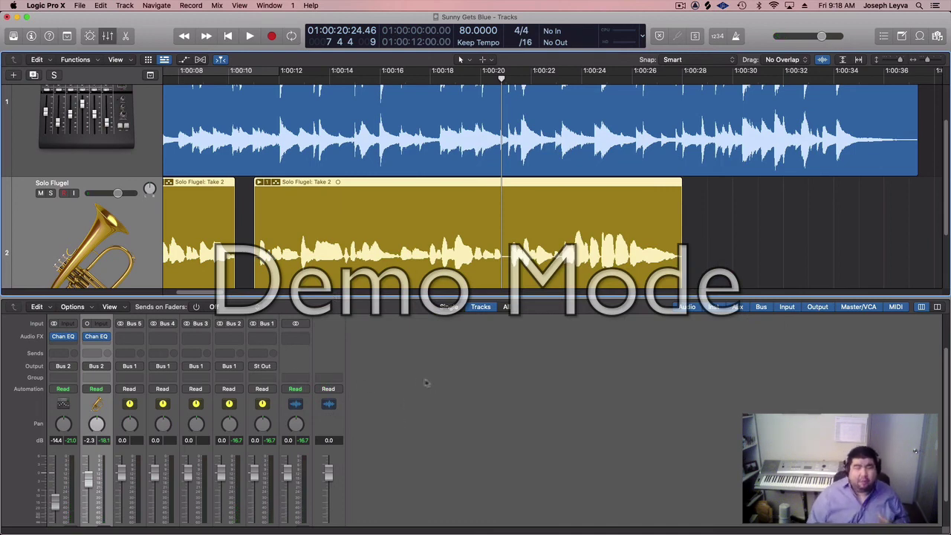
# Step: Insert a mono Compressor after the Channel EQ on the Solo Flugel channel strip and choose the Vintage Opto circuit
pyautogui.click(97, 344)
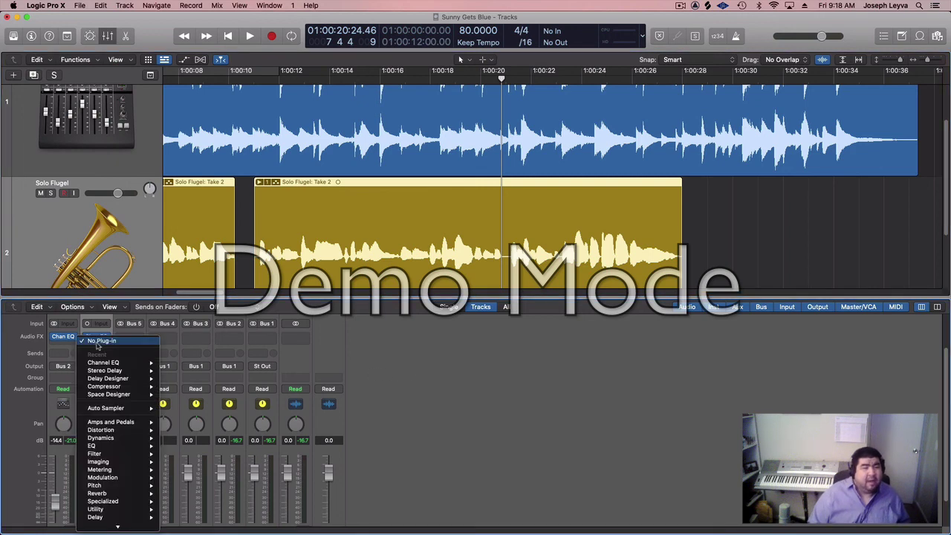
pyautogui.moveTo(110, 379)
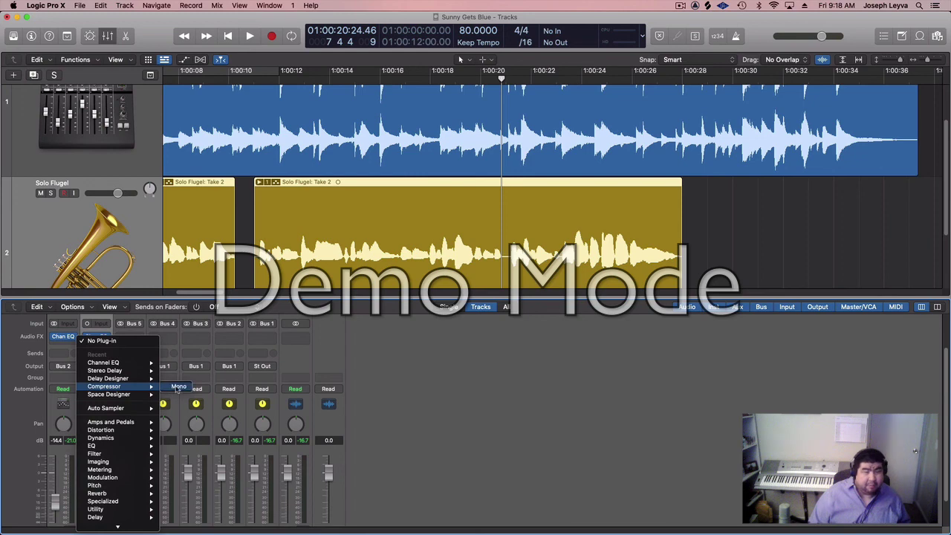
pyautogui.click(177, 387)
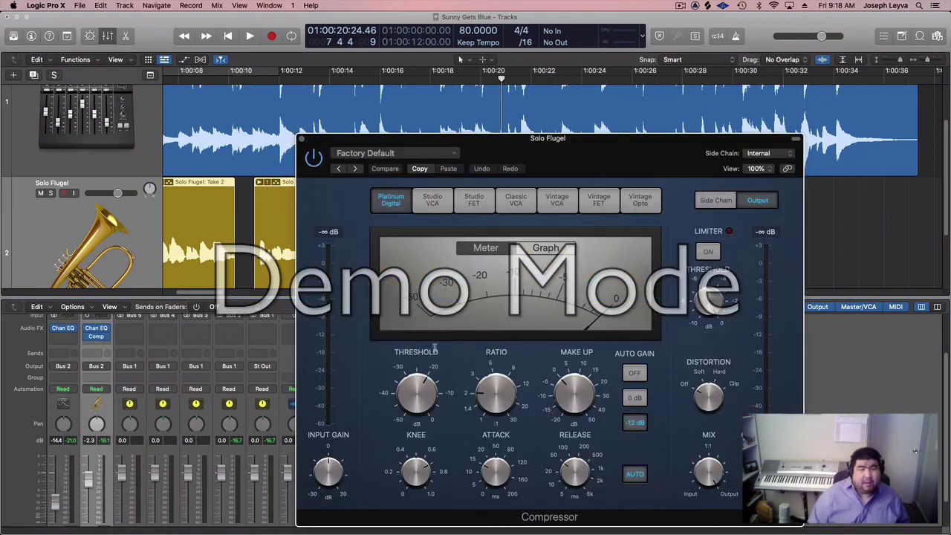
pyautogui.click(604, 206)
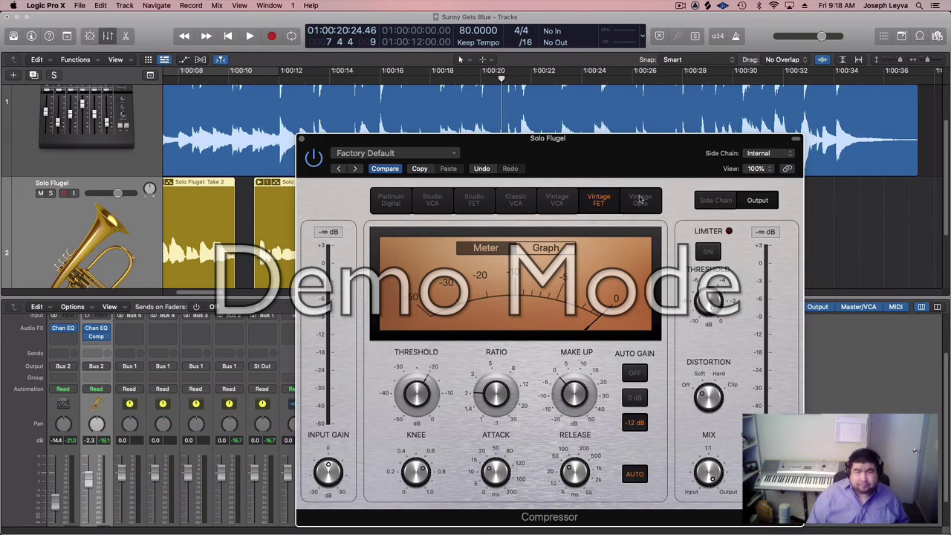
pyautogui.click(640, 199)
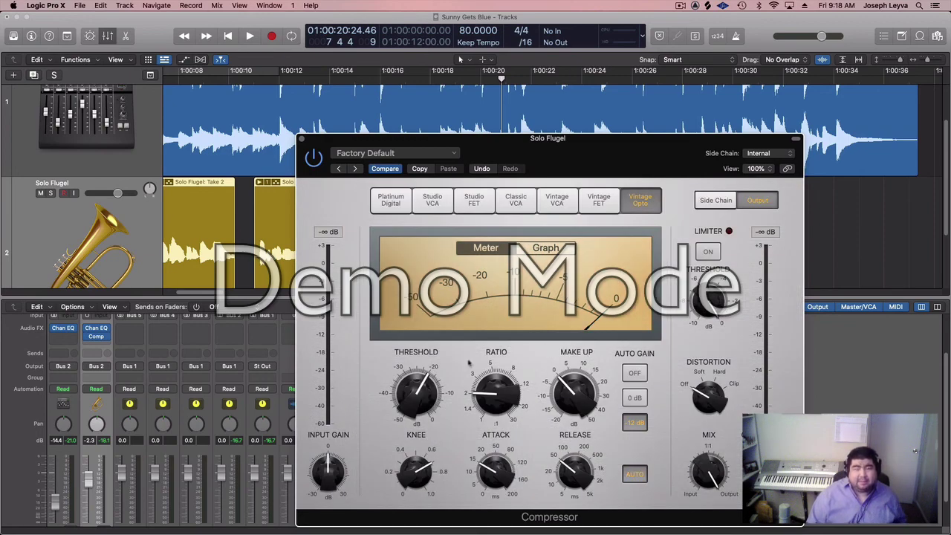
# Step: Set the Solo Flugel compressor's distortion to Soft and turn off both Auto Gain and automatic release
pyautogui.moveTo(558, 352)
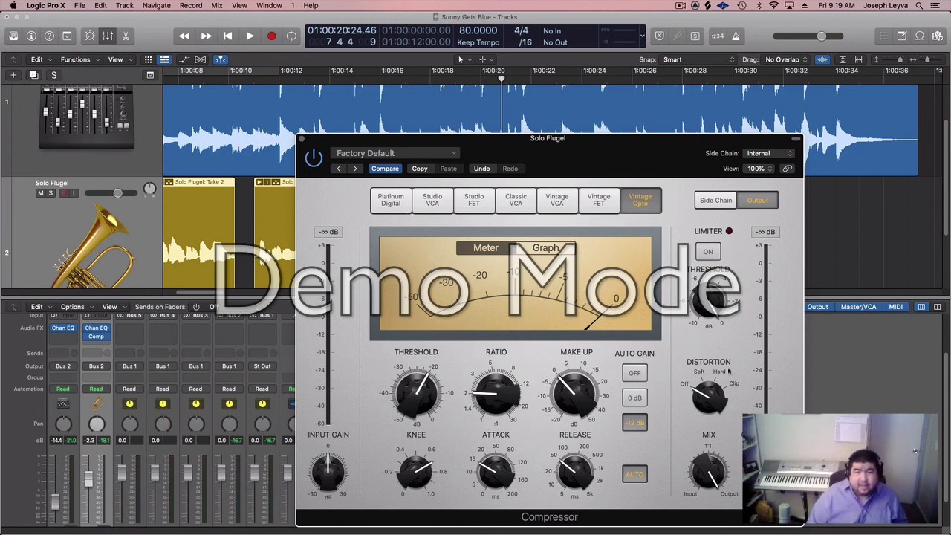
pyautogui.moveTo(721, 392); pyautogui.dragTo(724, 386)
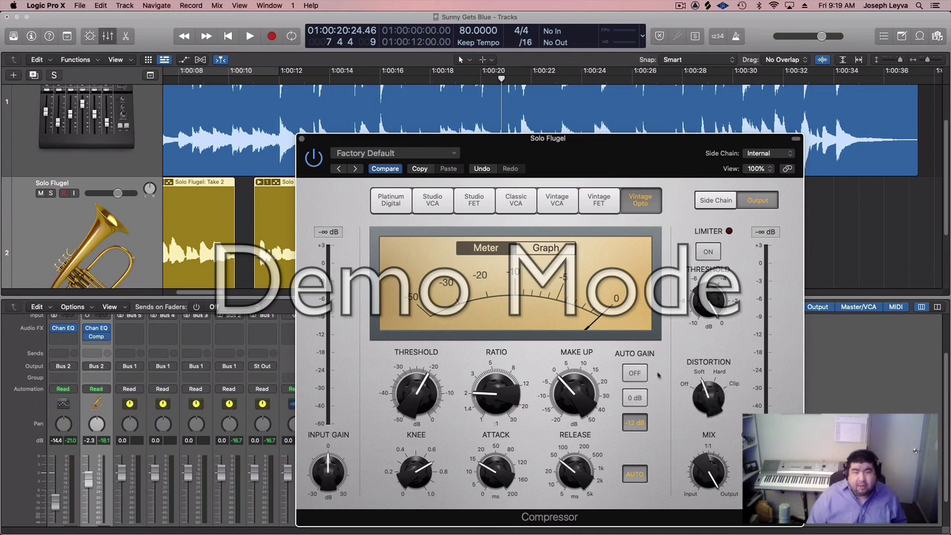
pyautogui.click(635, 373)
pyautogui.click(635, 474)
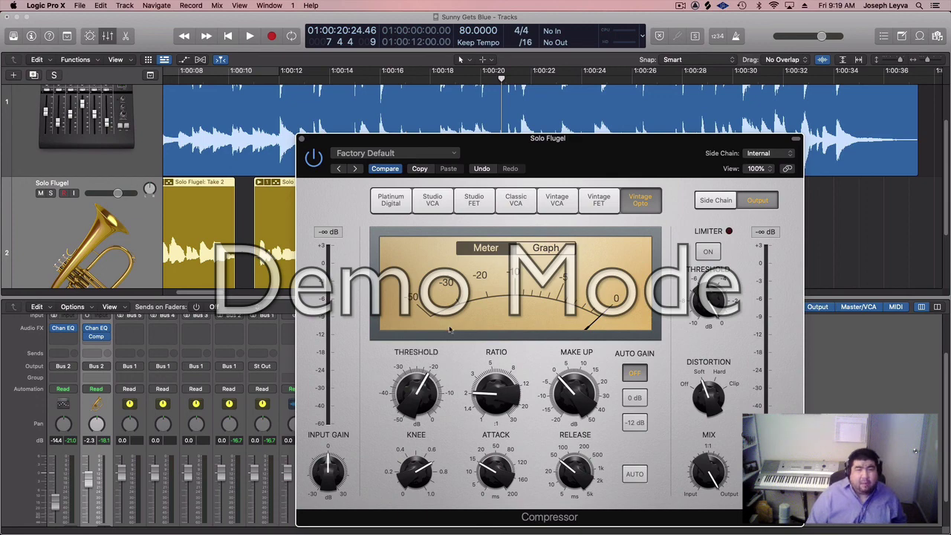
# Step: Turn on cycle mode and set the cycle range over the end of the flugel solo, about 1:00:22 to 1:00:28
pyautogui.moveTo(573, 153); pyautogui.dragTo(203, 145)
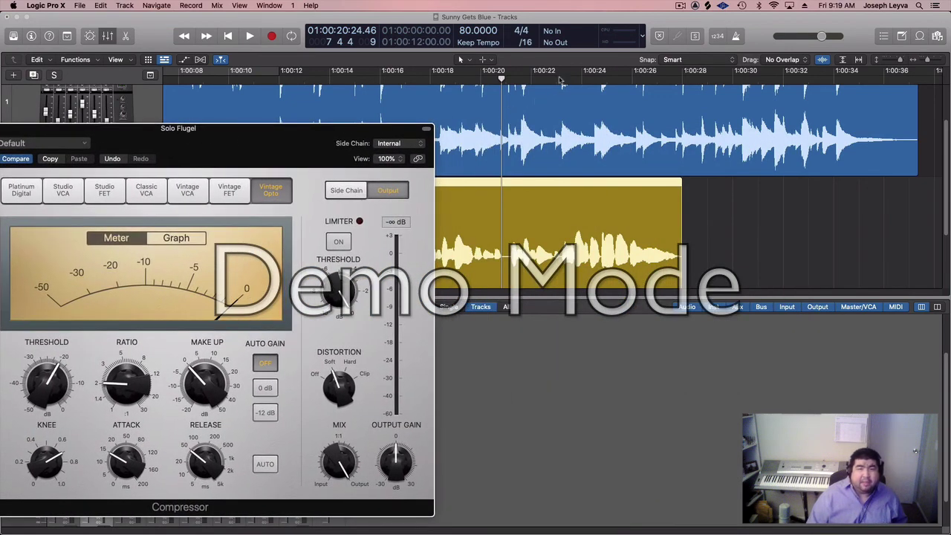
pyautogui.click(560, 77)
pyautogui.moveTo(309, 131); pyautogui.dragTo(334, 43)
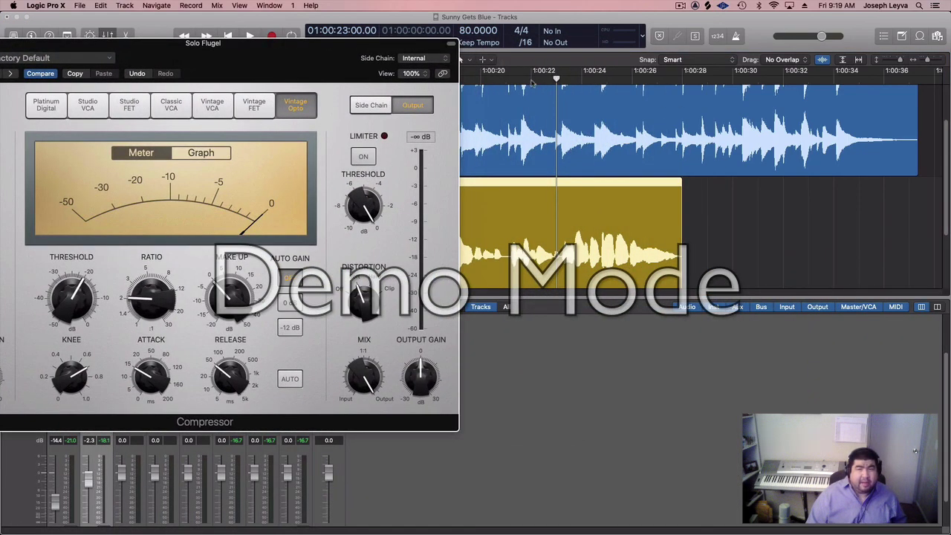
pyautogui.click(292, 33)
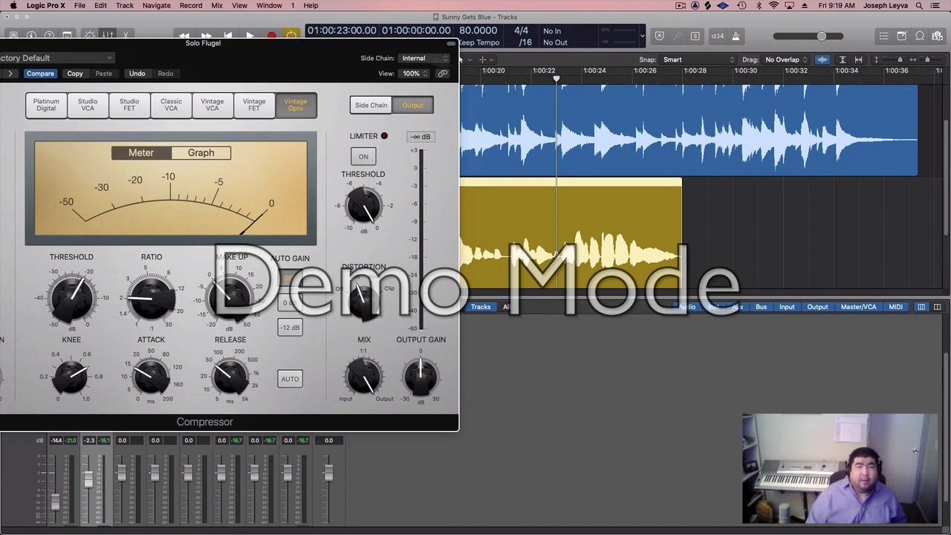
pyautogui.moveTo(391, 44); pyautogui.dragTo(375, 197)
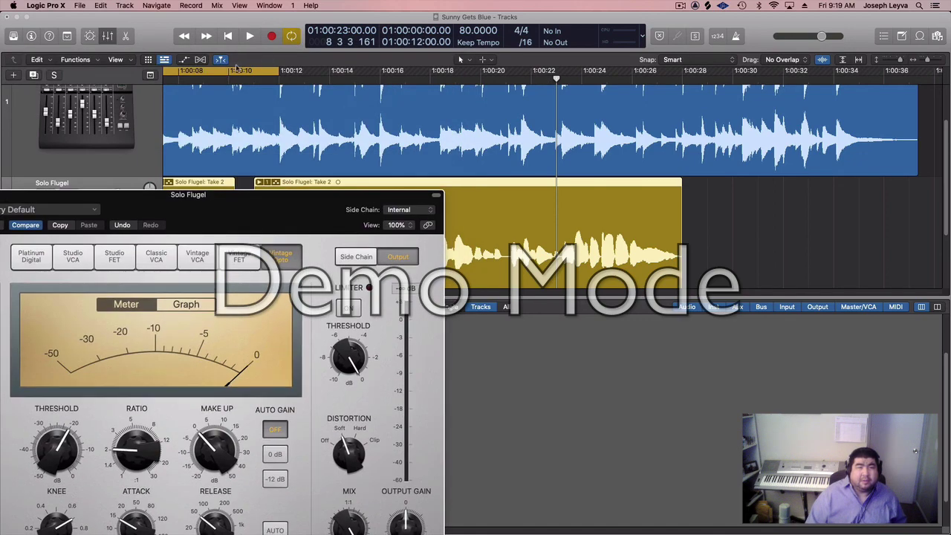
pyautogui.moveTo(234, 72); pyautogui.dragTo(804, 108)
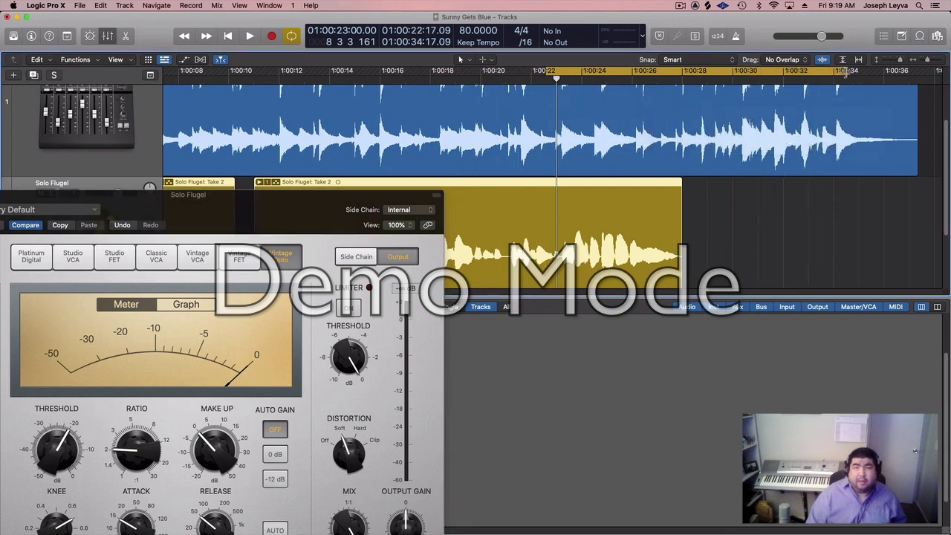
pyautogui.moveTo(851, 75); pyautogui.dragTo(684, 74)
# Step: Lower the Solo Flugel compressor's threshold to about -33 dB while the cycled passage plays
pyautogui.moveTo(315, 200); pyautogui.dragTo(403, 45)
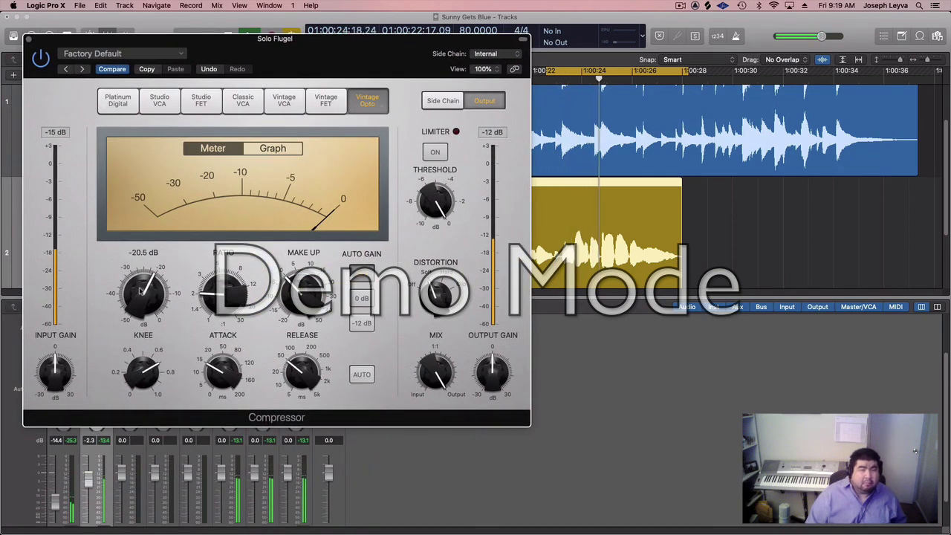
pyautogui.moveTo(137, 292); pyautogui.dragTo(142, 312)
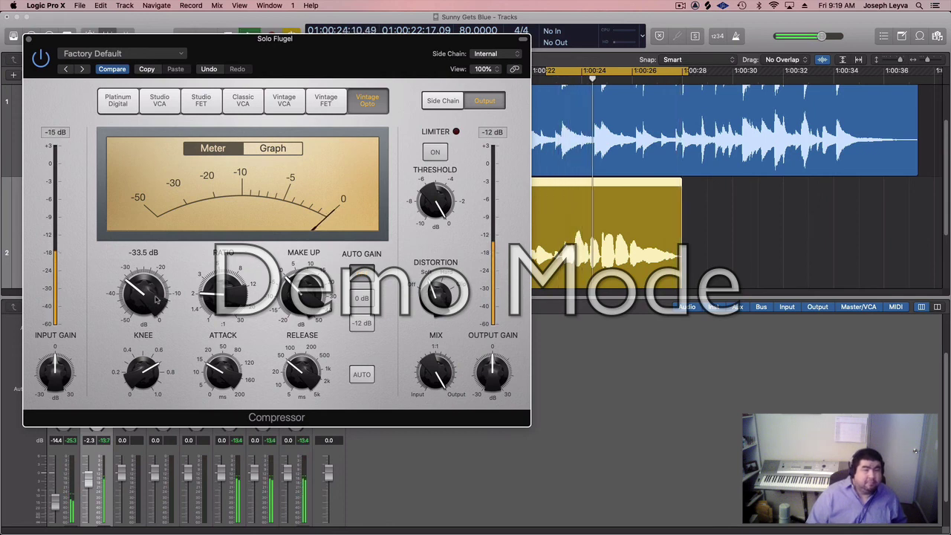
pyautogui.moveTo(147, 297); pyautogui.dragTo(148, 295)
pyautogui.press('space')
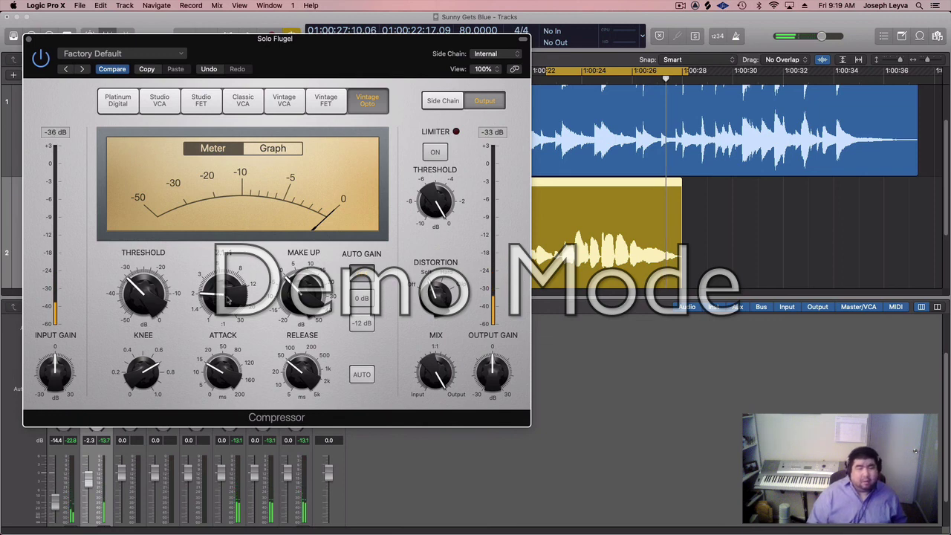
# Step: Raise the compressor's release to between 100 and 200 ms and its attack to between 50 and 80 ms, and audition the cycled passage
pyautogui.moveTo(311, 378); pyautogui.dragTo(320, 360)
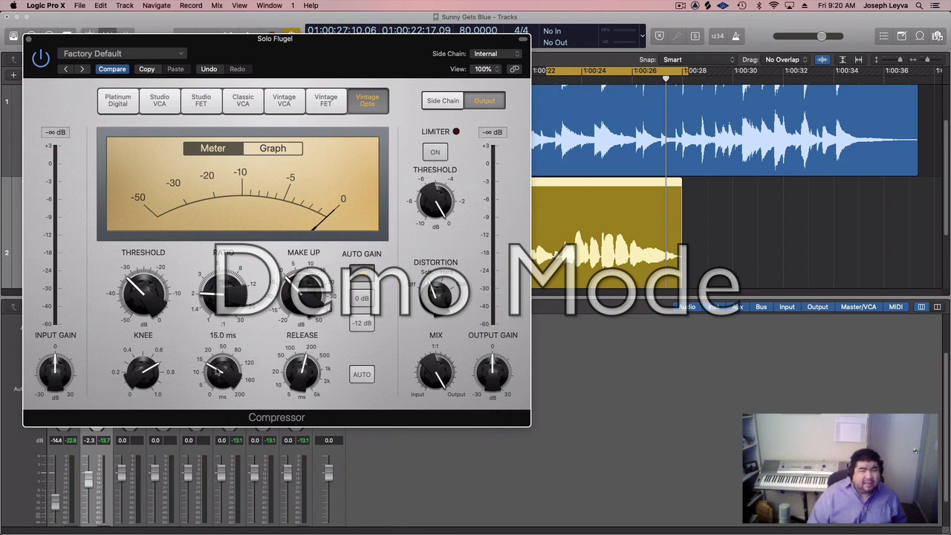
pyautogui.moveTo(223, 372); pyautogui.dragTo(244, 342)
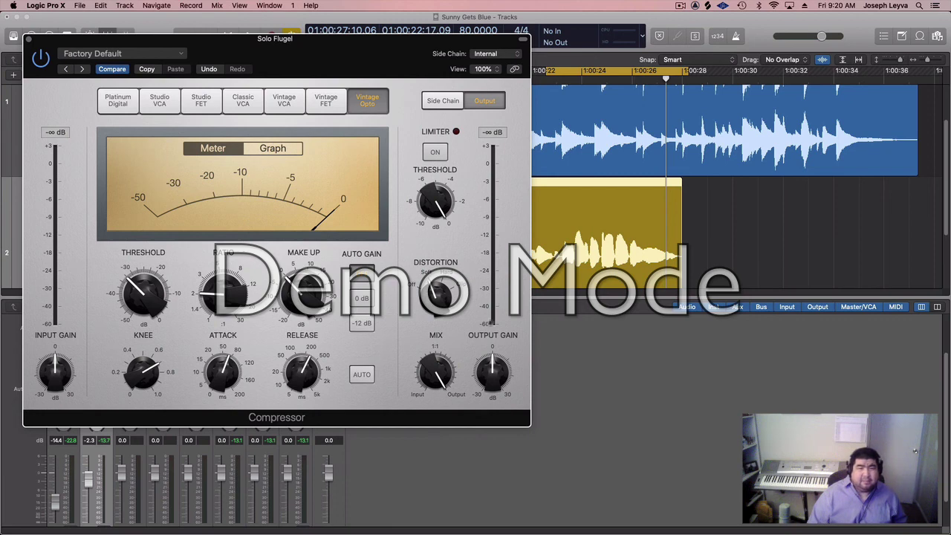
pyautogui.press('space')
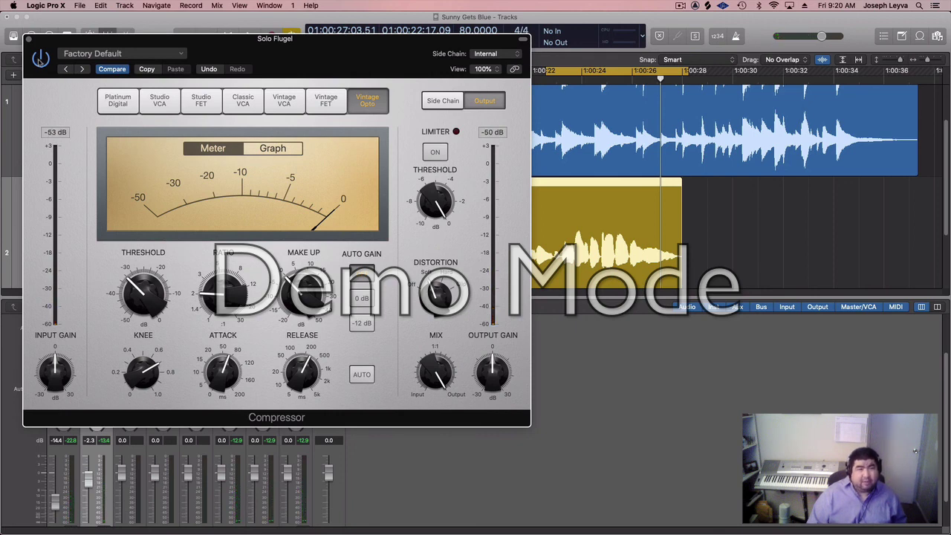
pyautogui.press('space')
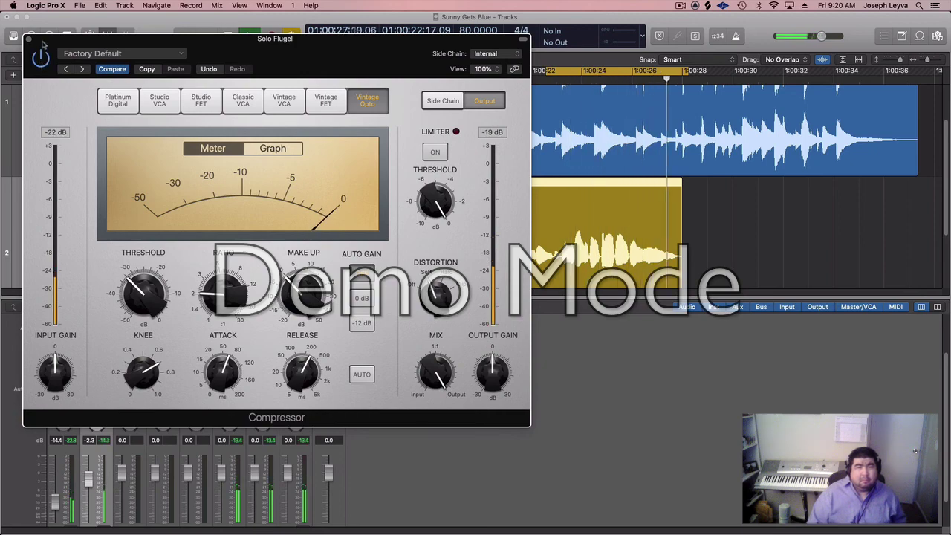
pyautogui.click(28, 40)
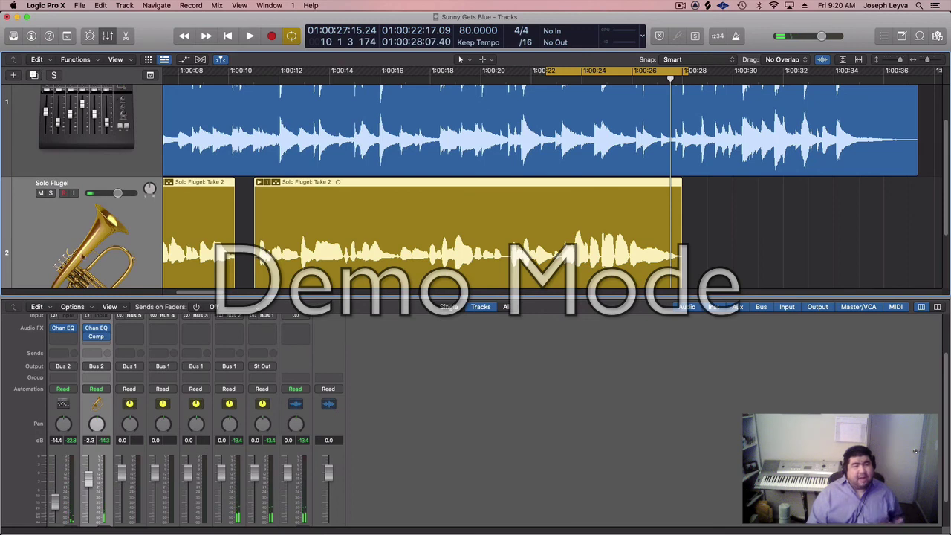
pyautogui.click(102, 345)
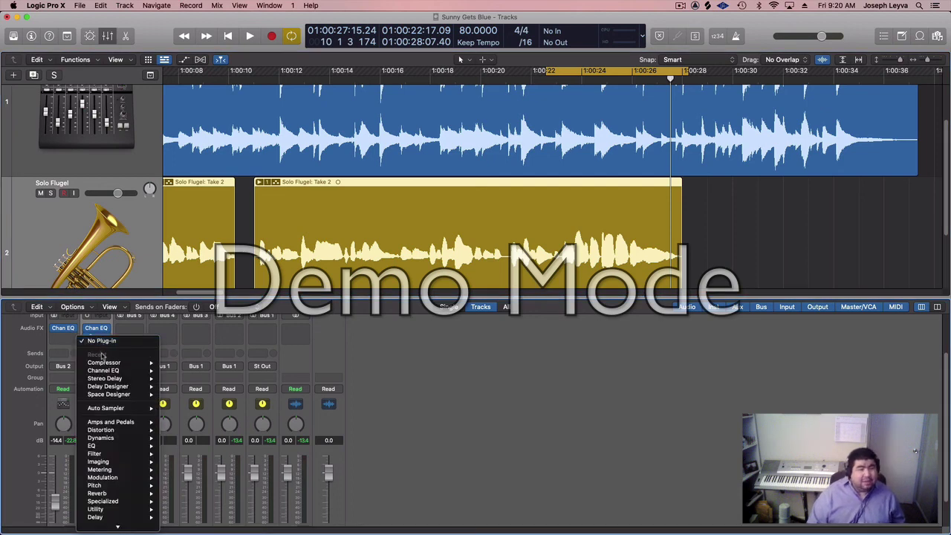
pyautogui.click(396, 362)
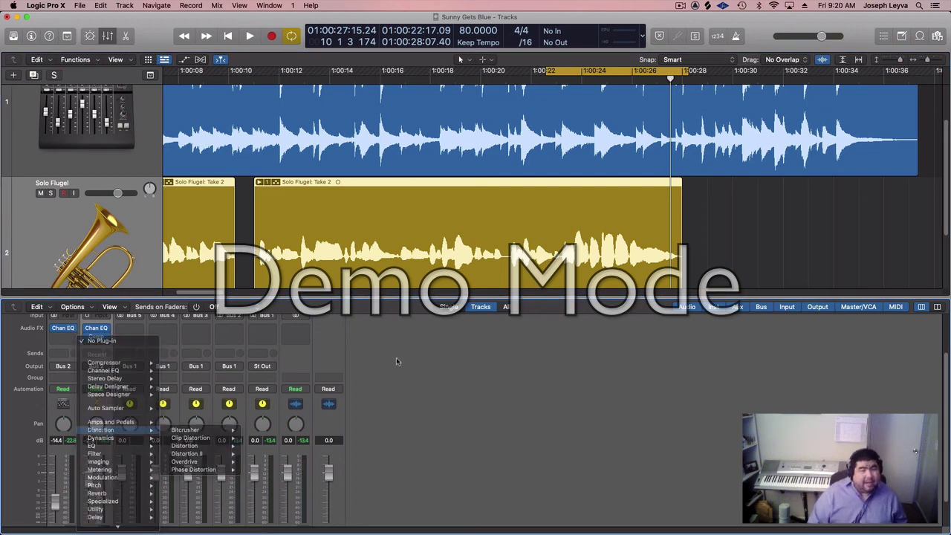
pyautogui.scroll(-2, 347, 339)
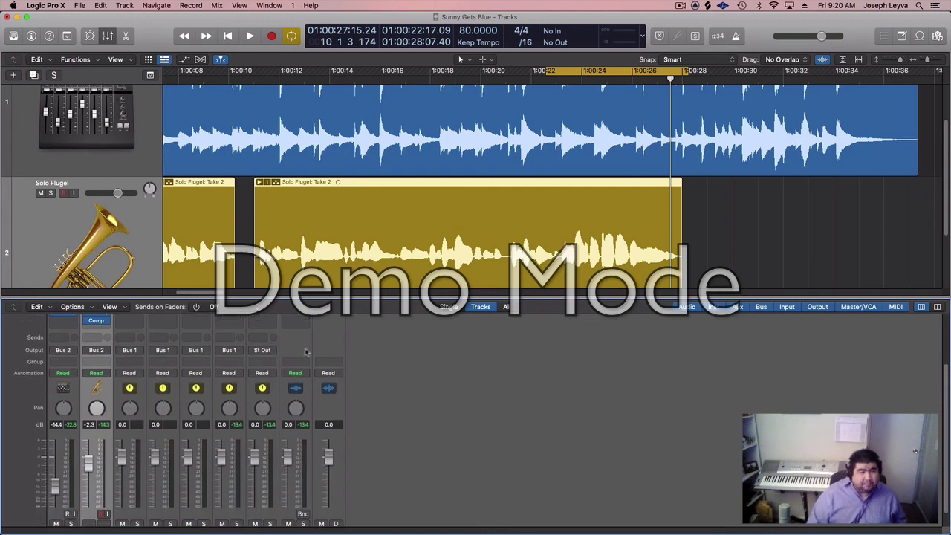
pyautogui.scroll(2, 306, 352)
# Step: Insert Slate Digital's Virtual Tape Machines (Mono) after the compressor on the Solo Flugel channel
pyautogui.click(97, 347)
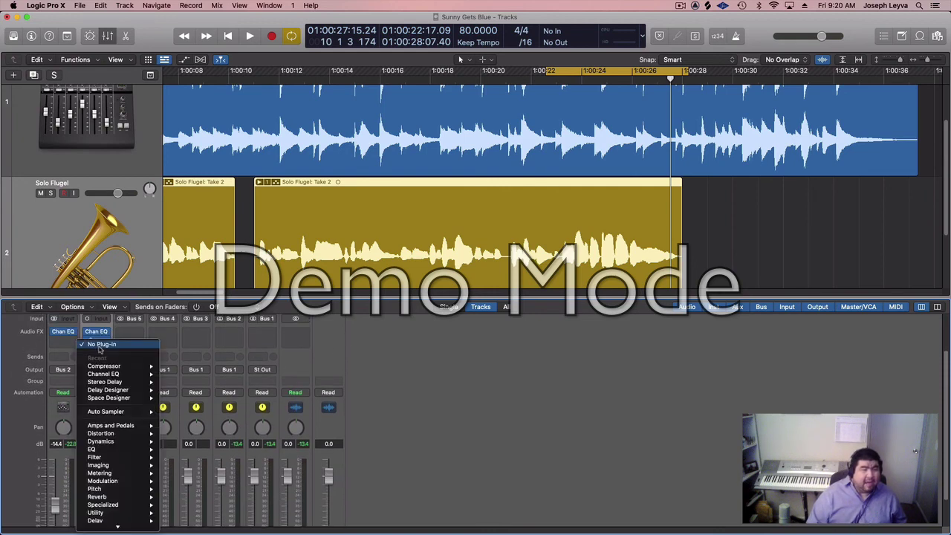
pyautogui.moveTo(120, 527)
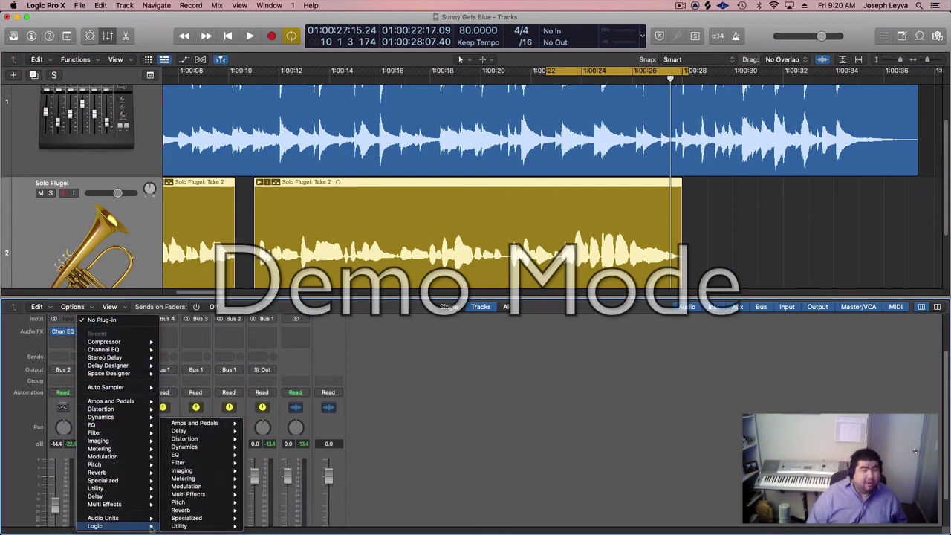
pyautogui.moveTo(177, 526)
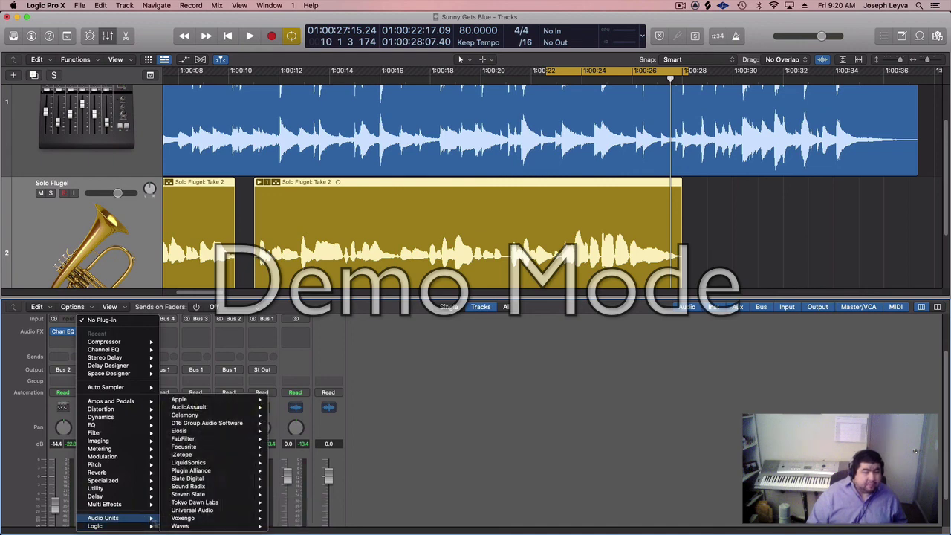
pyautogui.moveTo(206, 481)
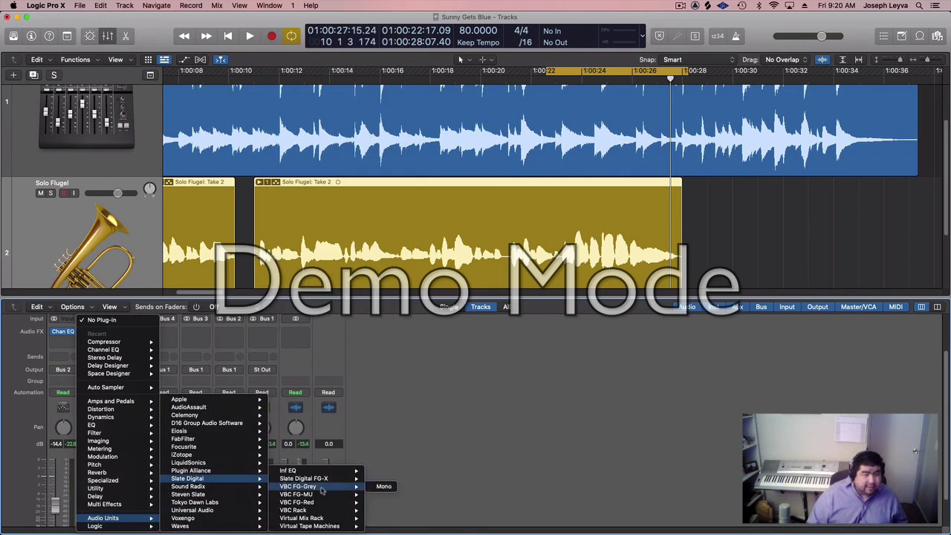
pyautogui.moveTo(337, 527)
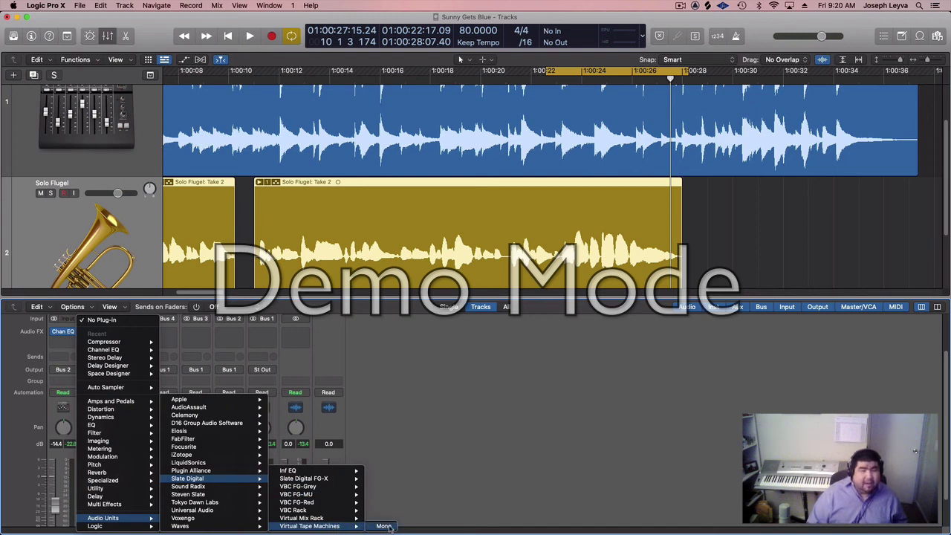
pyautogui.click(384, 526)
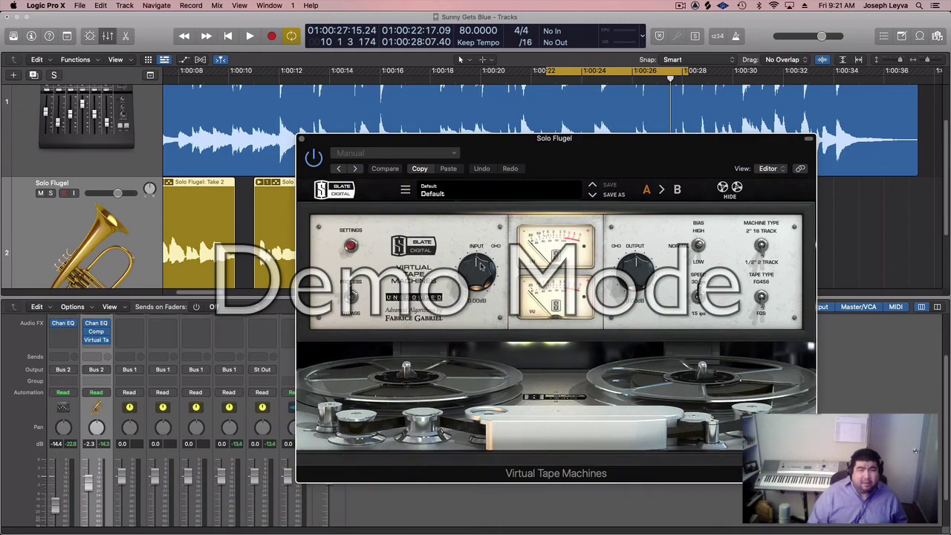
# Step: Set the Virtual Tape Machines input to +5.05 dB, audition the cycled passage, and close the plug-in window
pyautogui.moveTo(482, 266); pyautogui.dragTo(490, 256)
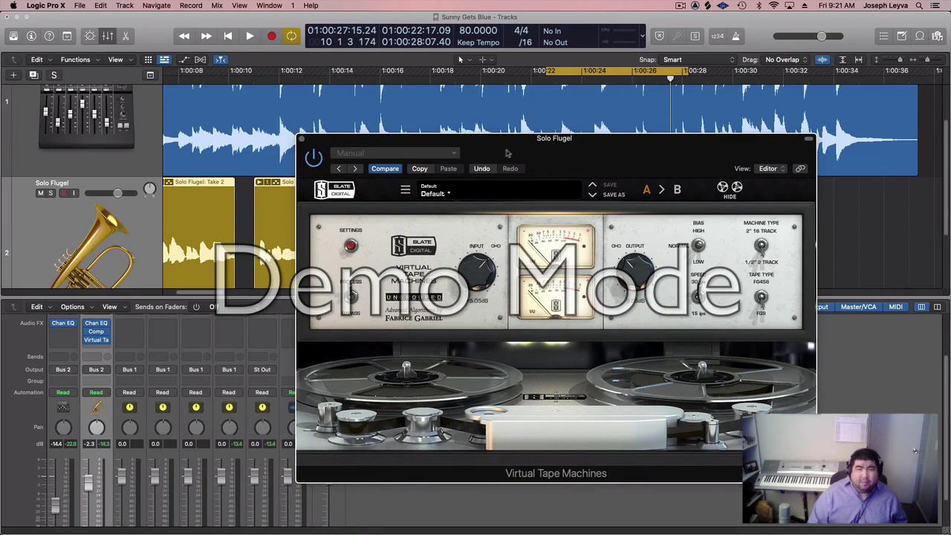
pyautogui.moveTo(507, 153); pyautogui.dragTo(479, 311)
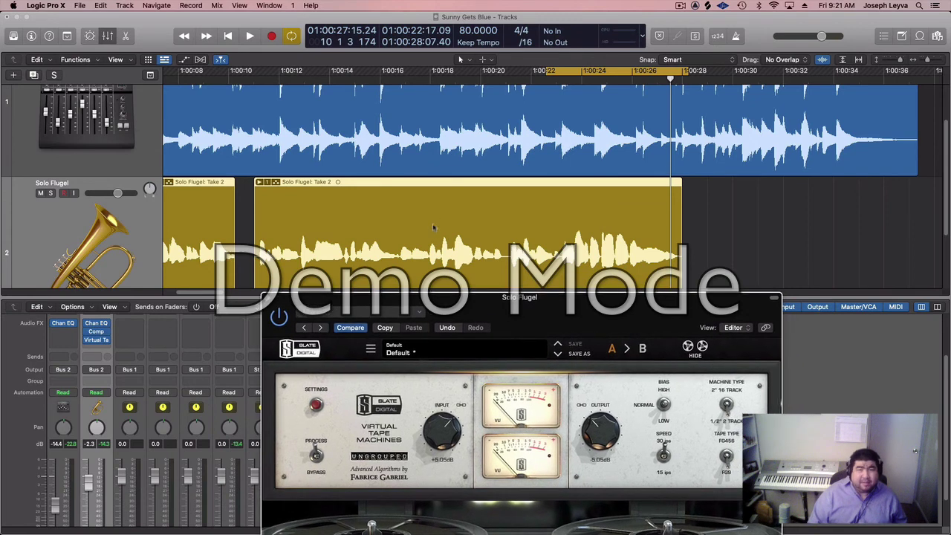
pyautogui.press('space')
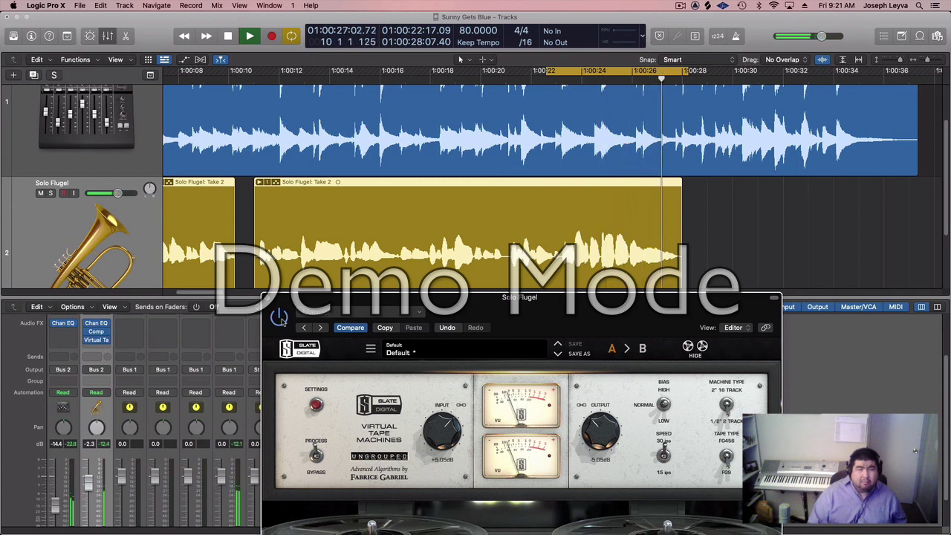
pyautogui.press('space')
pyautogui.click(268, 299)
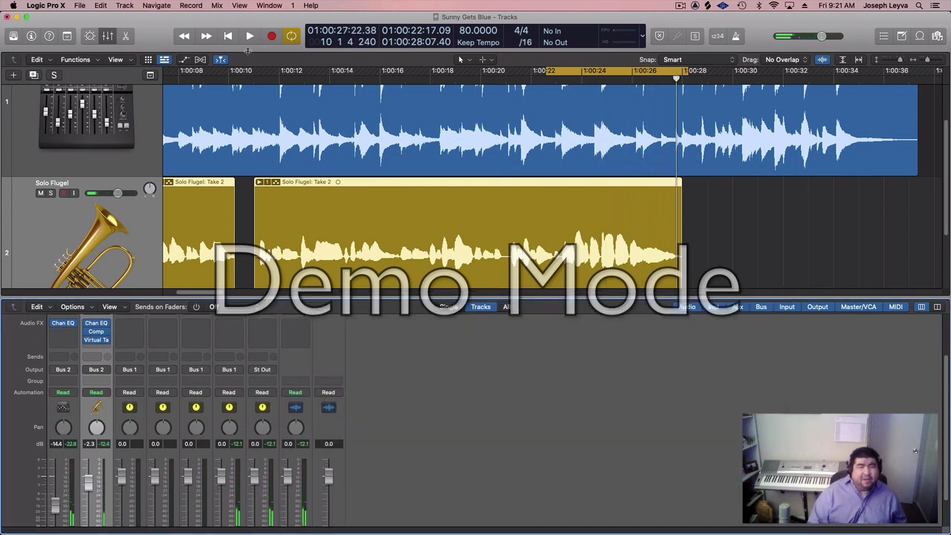
# Step: Turn off cycle mode, play from about 1:00:10, and raise the backing track's level to -12.6 dB
pyautogui.click(291, 35)
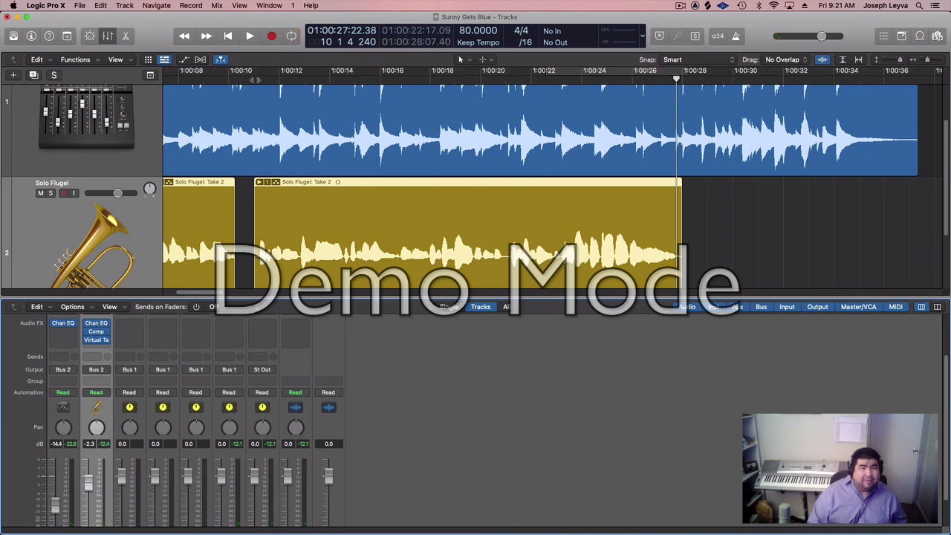
pyautogui.click(254, 79)
pyautogui.press('space')
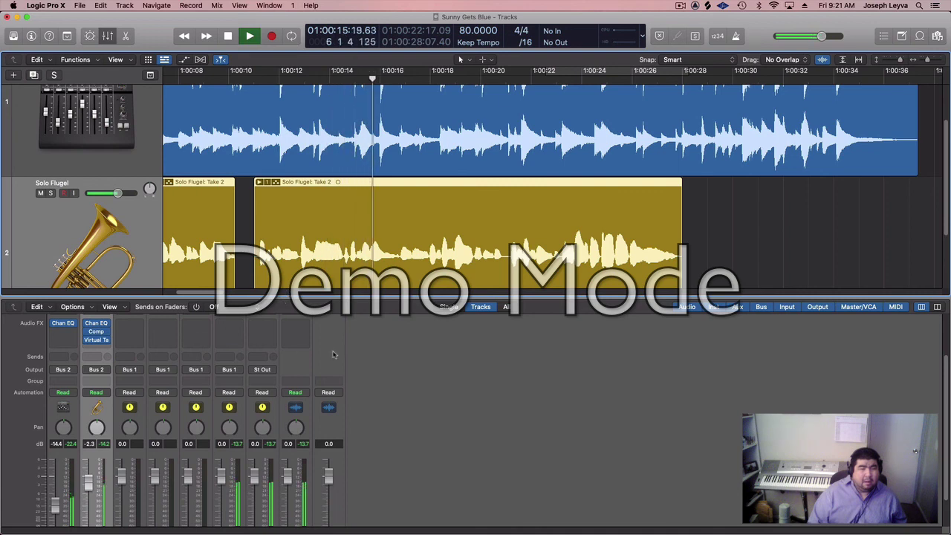
pyautogui.scroll(-5, 333, 354)
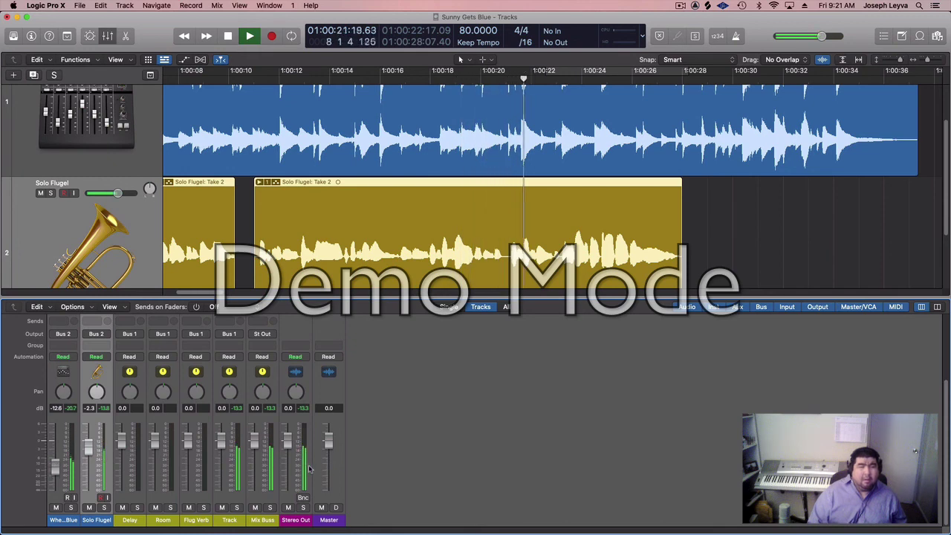
pyautogui.press('space')
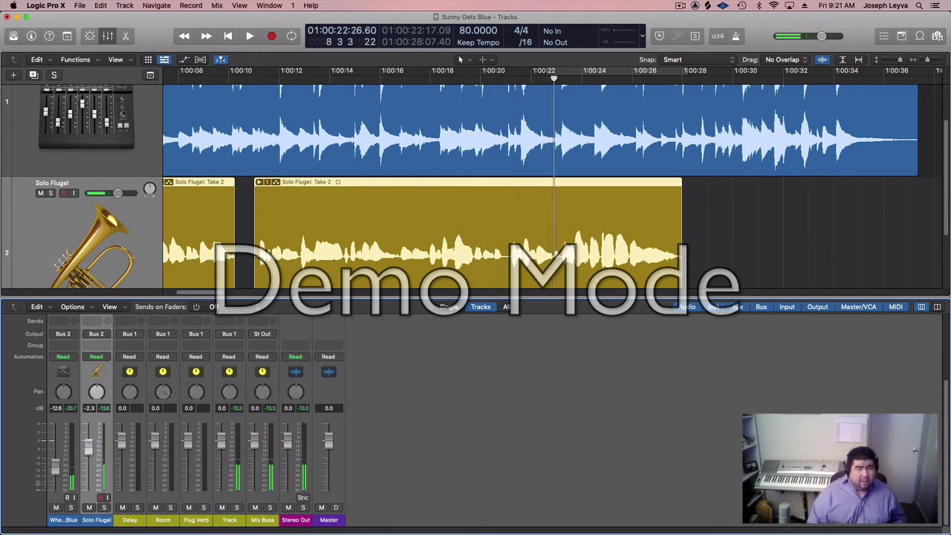
pyautogui.scroll(3, 108, 390)
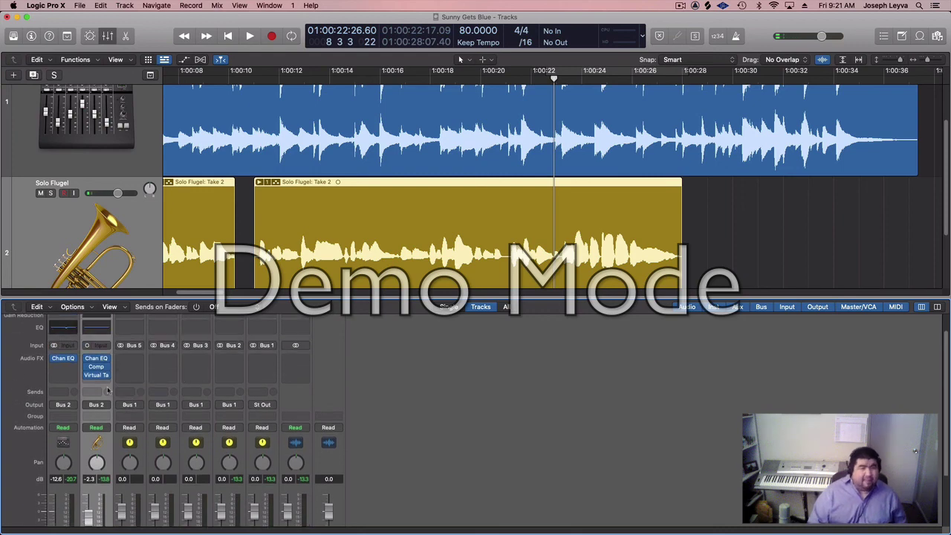
pyautogui.scroll(-3, 289, 377)
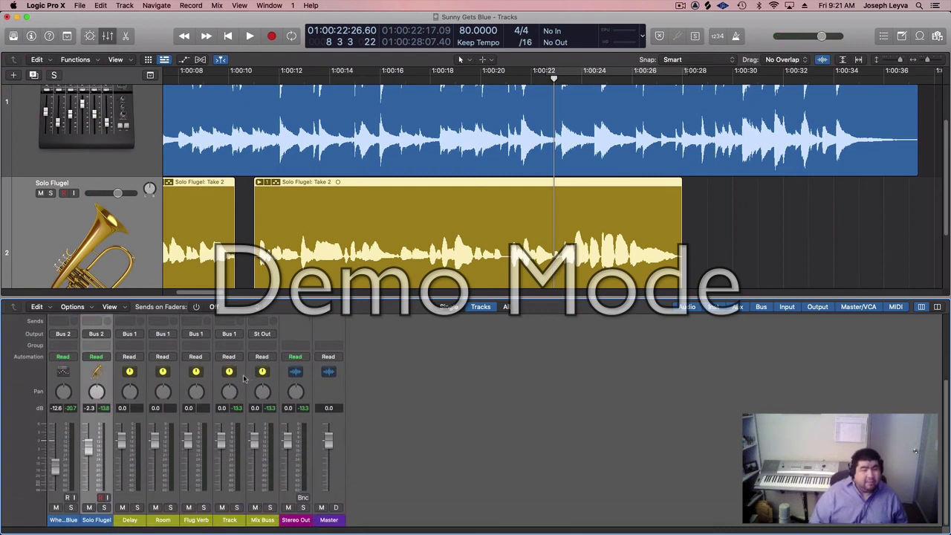
pyautogui.scroll(3, 244, 379)
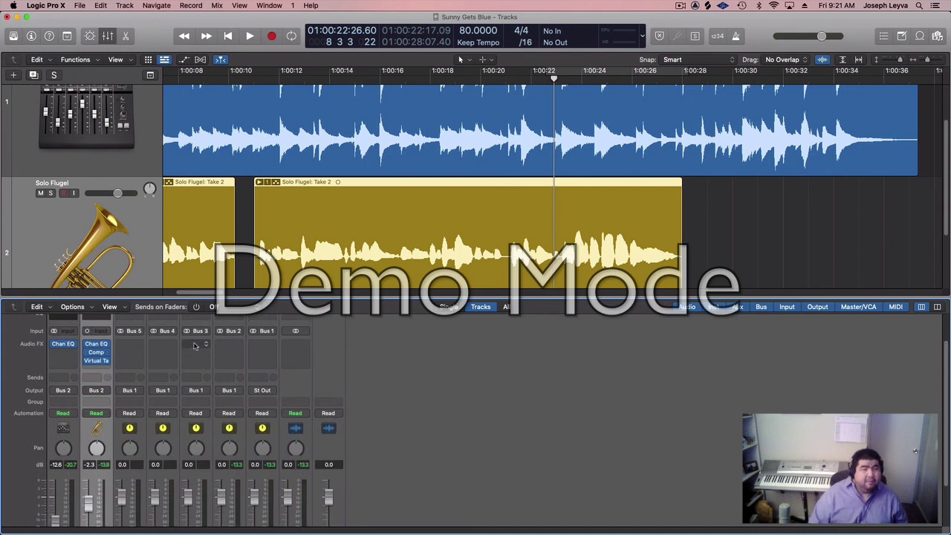
pyautogui.click(194, 346)
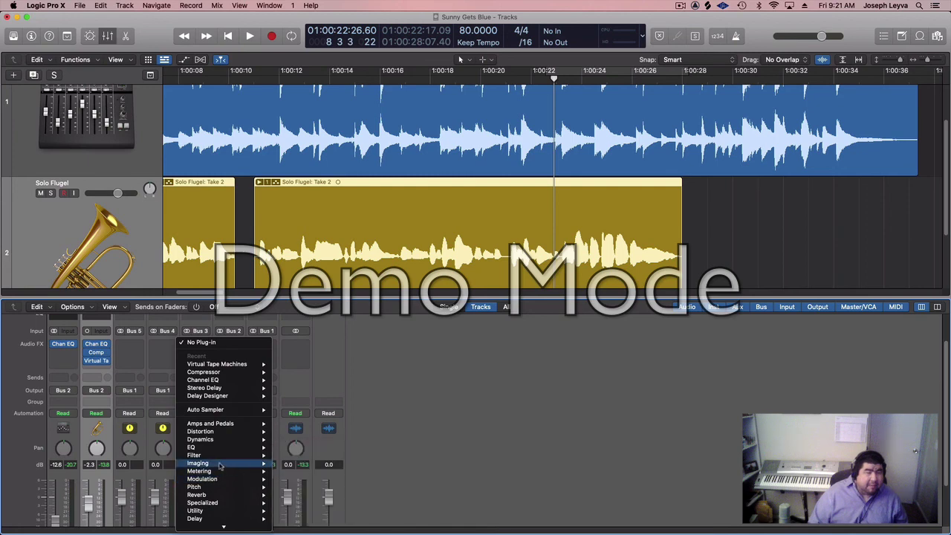
pyautogui.moveTo(220, 457)
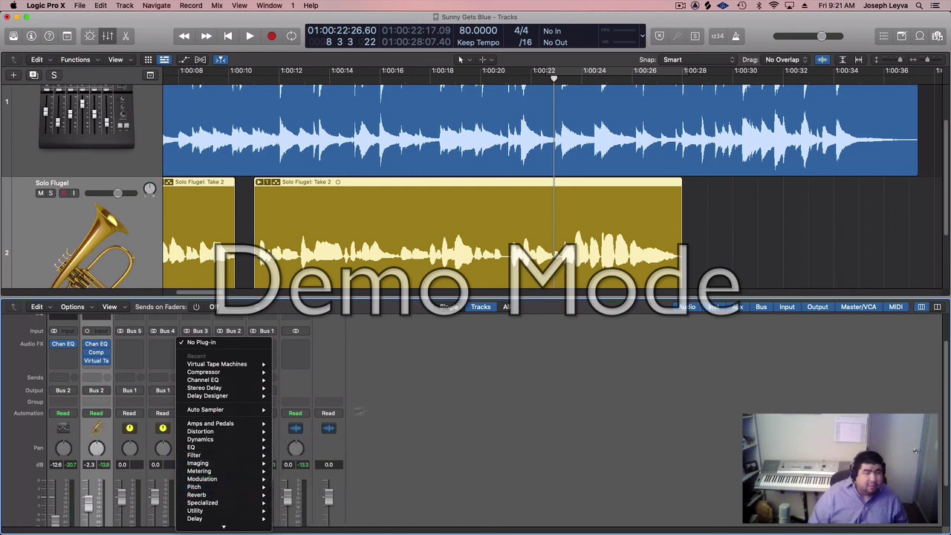
pyautogui.click(390, 401)
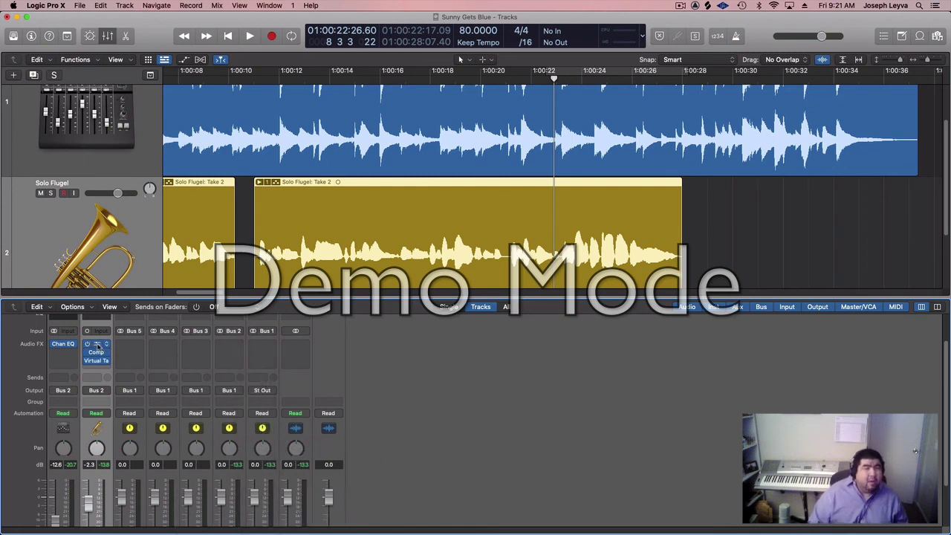
# Step: Open Solo Flugel's Channel EQ and sweep the 2500 Hz band during playback, ending at 2540 Hz with a +4.1 dB boost
pyautogui.click(97, 347)
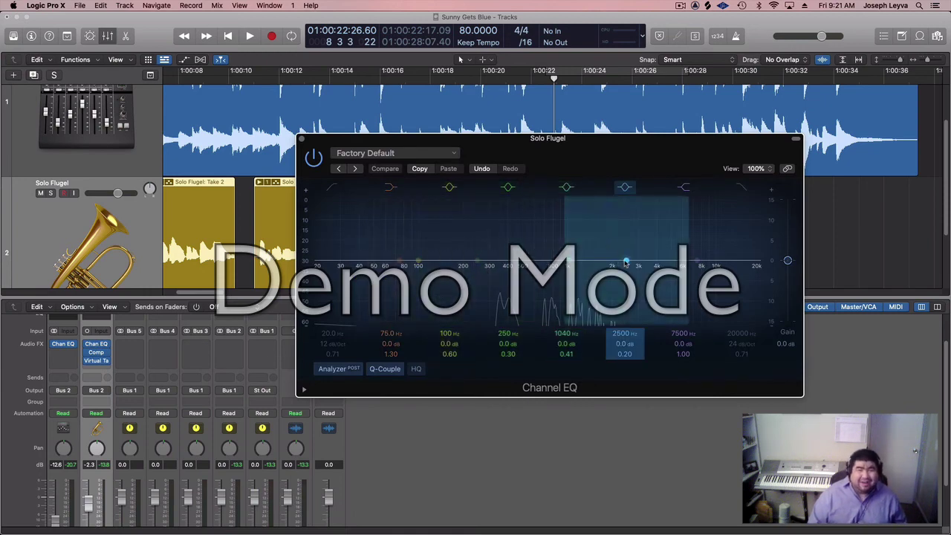
pyautogui.moveTo(625, 261); pyautogui.dragTo(602, 262)
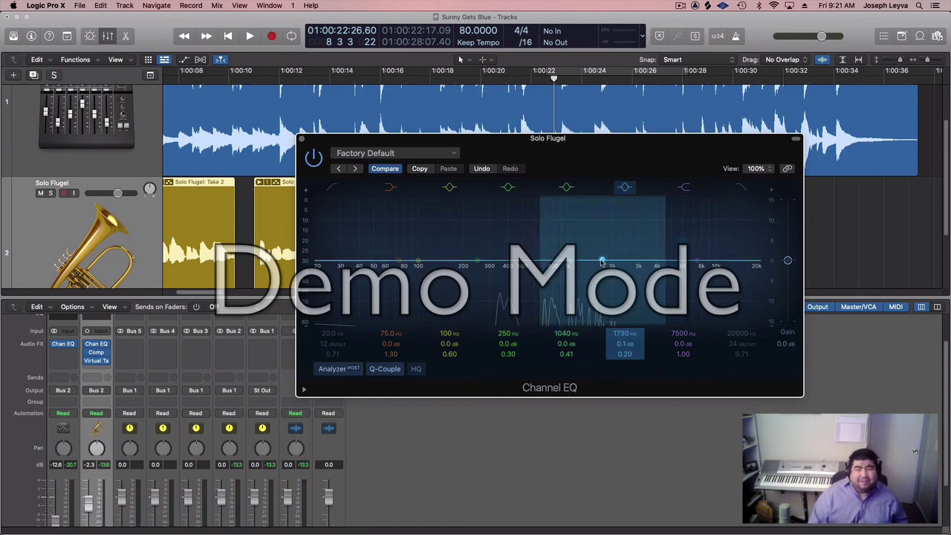
pyautogui.press('space')
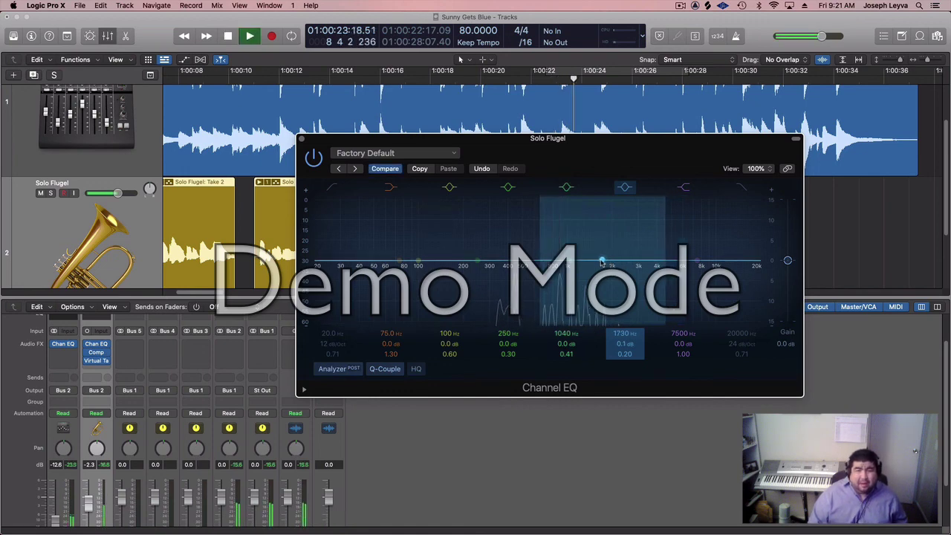
pyautogui.moveTo(602, 261); pyautogui.dragTo(627, 243)
pyautogui.press('space')
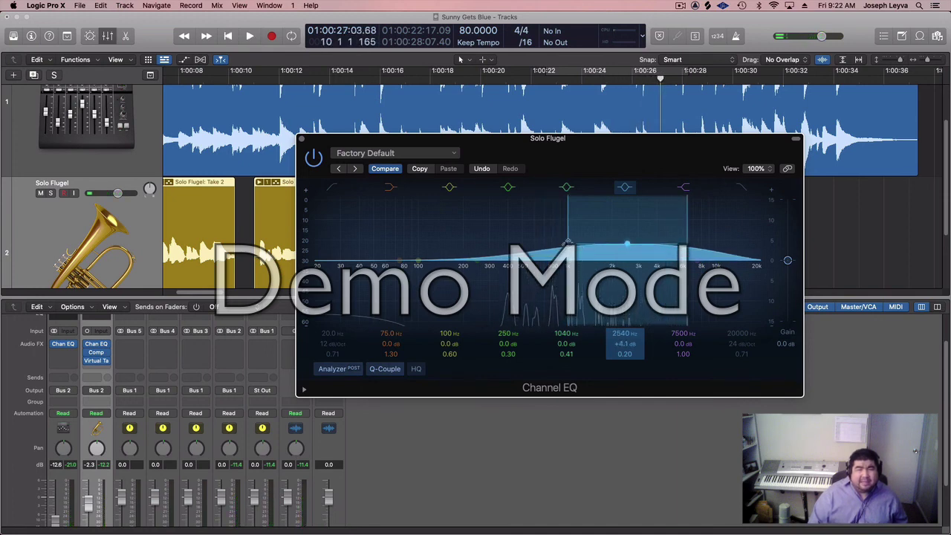
# Step: Narrow the boosted upper-mid band to a Q of 1.50 and sweep it to about 2220 Hz at +7.6 dB while playing
pyautogui.moveTo(568, 242); pyautogui.dragTo(588, 248)
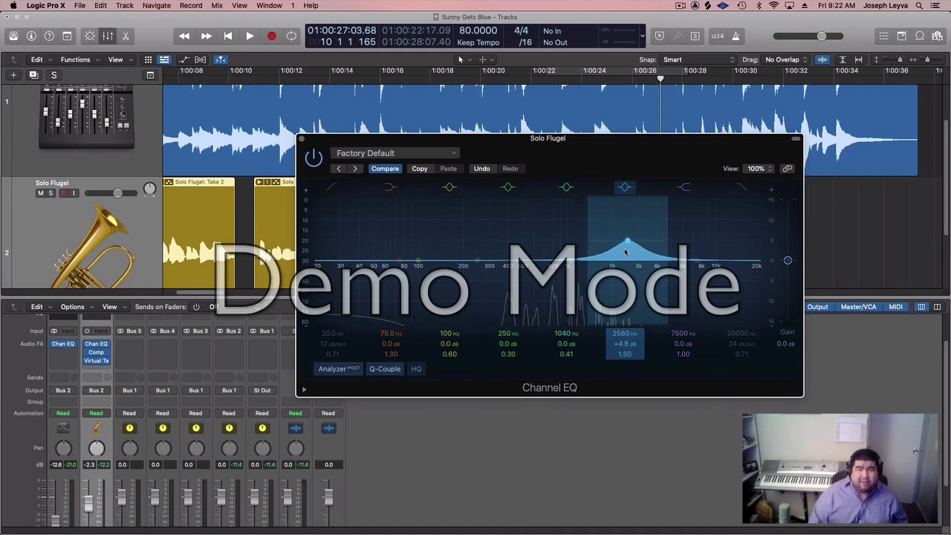
pyautogui.press('space')
pyautogui.moveTo(626, 251); pyautogui.dragTo(616, 238)
pyautogui.press('space')
# Step: Play from about 1:00:11 and turn the boosted band into a -2.3 dB cut at 1640 Hz
pyautogui.click(261, 73)
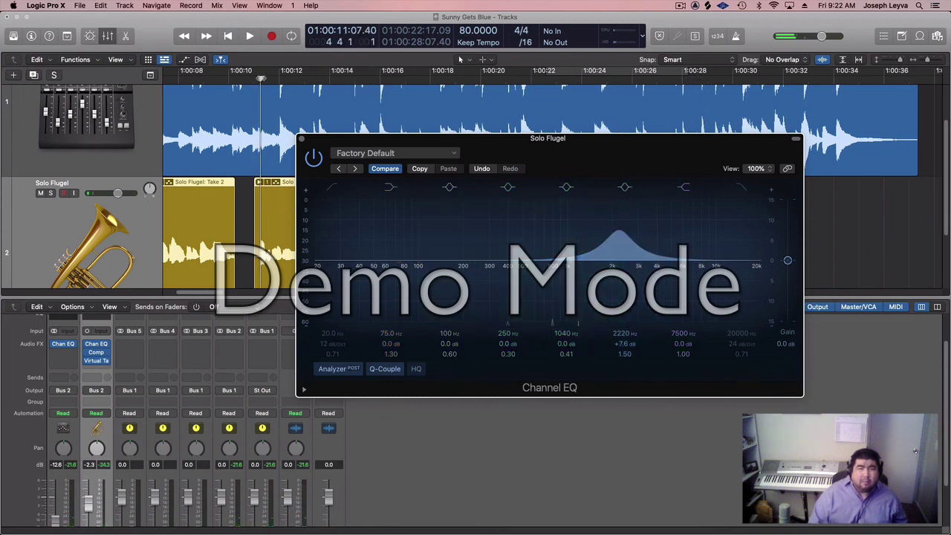
pyautogui.press('space')
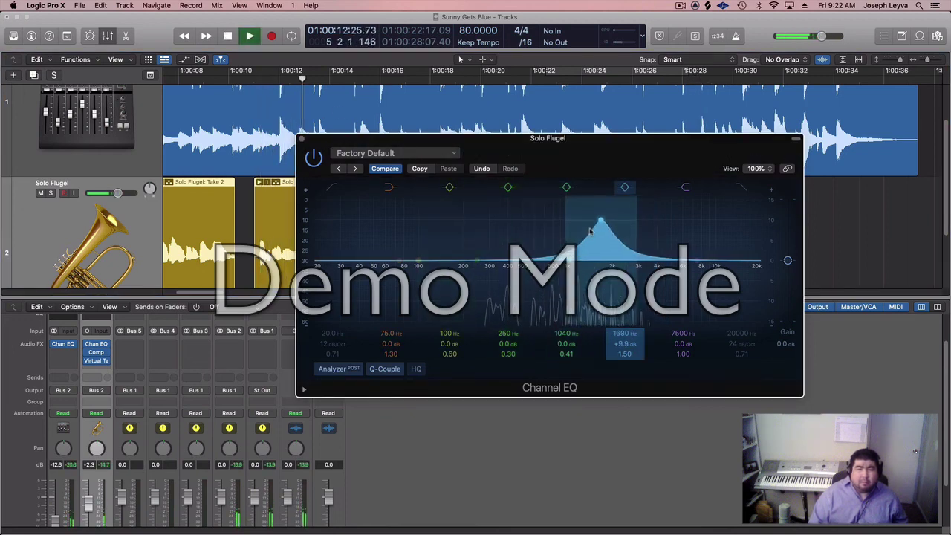
pyautogui.moveTo(608, 242); pyautogui.dragTo(591, 294)
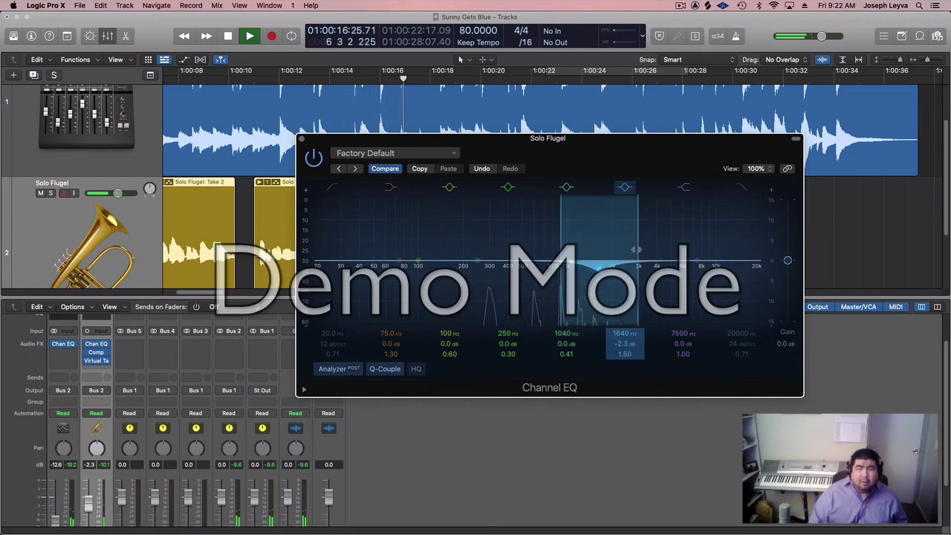
pyautogui.press('space')
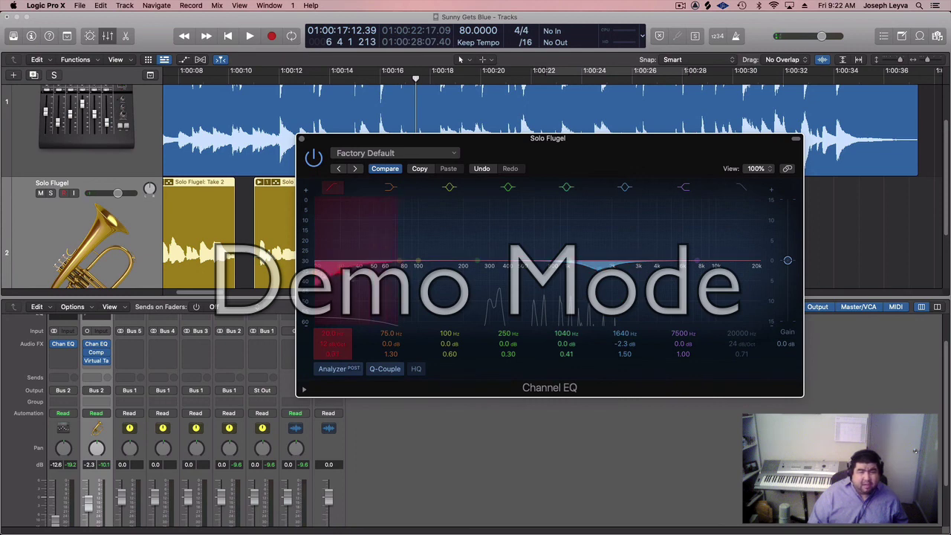
# Step: Enable a low cut at 148 Hz and turn the 1040 Hz band into a -2.2 dB cut at 314 Hz with a Q of 5.60
pyautogui.moveTo(383, 279); pyautogui.dragTo(438, 278)
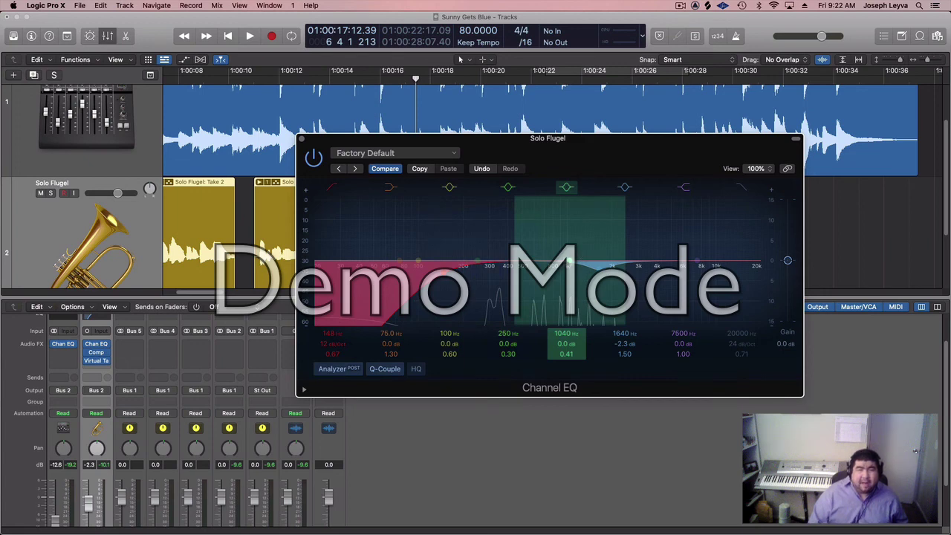
pyautogui.moveTo(569, 262); pyautogui.dragTo(551, 259)
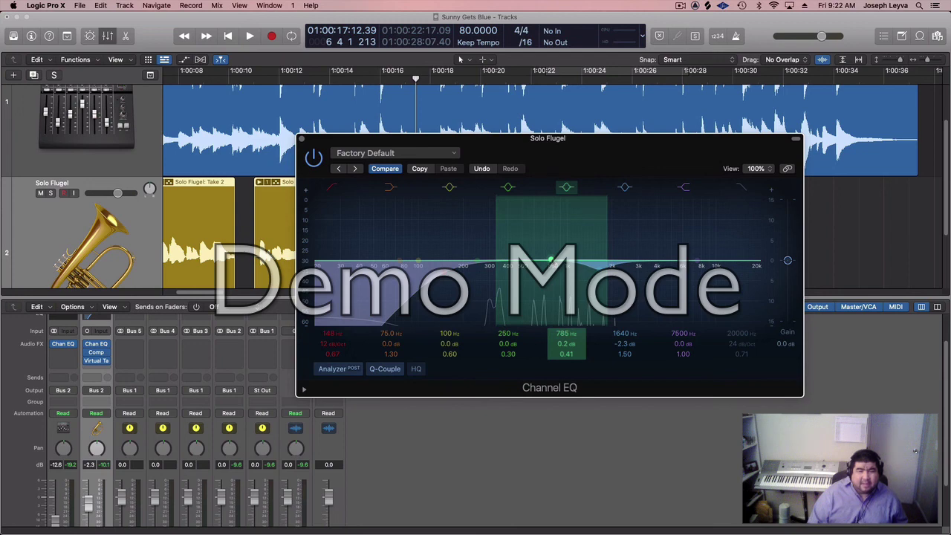
pyautogui.moveTo(551, 260); pyautogui.dragTo(495, 274)
pyautogui.press('space')
pyautogui.press('space')
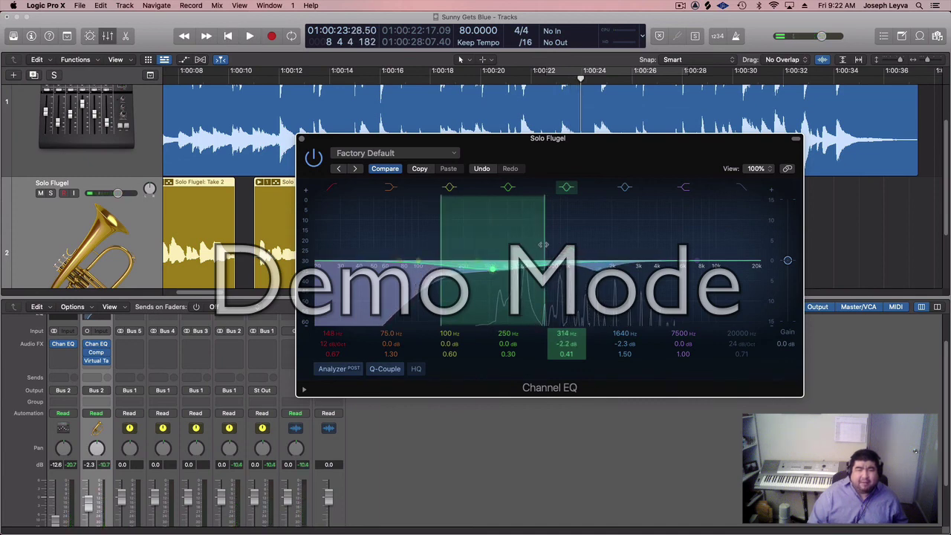
pyautogui.moveTo(544, 244); pyautogui.dragTo(520, 244)
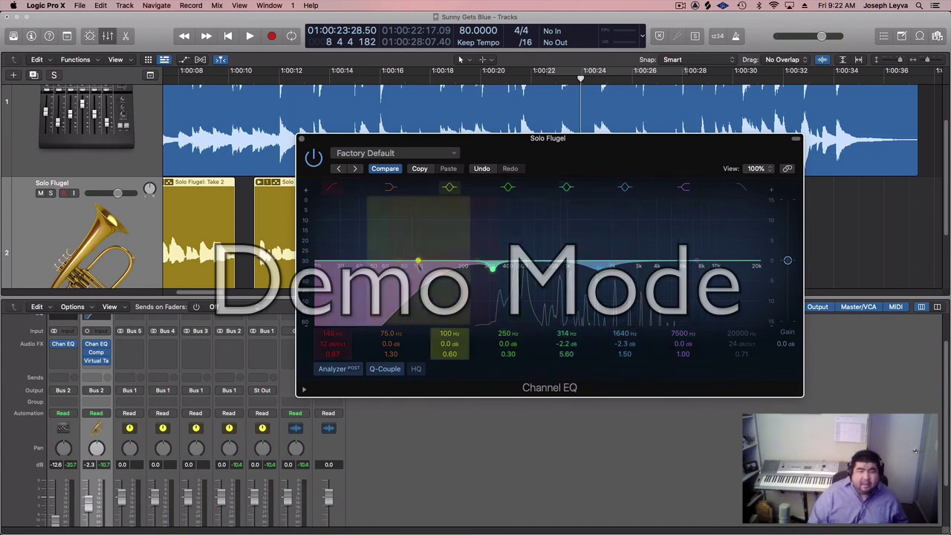
# Step: Move the 100 Hz band to 665 Hz with a +1.6 dB boost, audition it, and close the Channel EQ
pyautogui.moveTo(418, 261); pyautogui.dragTo(541, 254)
pyautogui.press('space')
pyautogui.press('space')
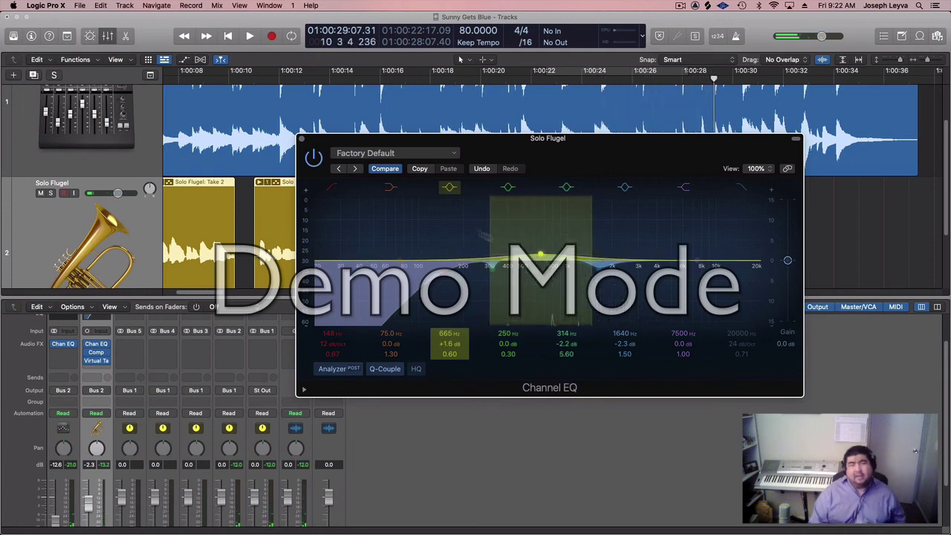
pyautogui.click(301, 139)
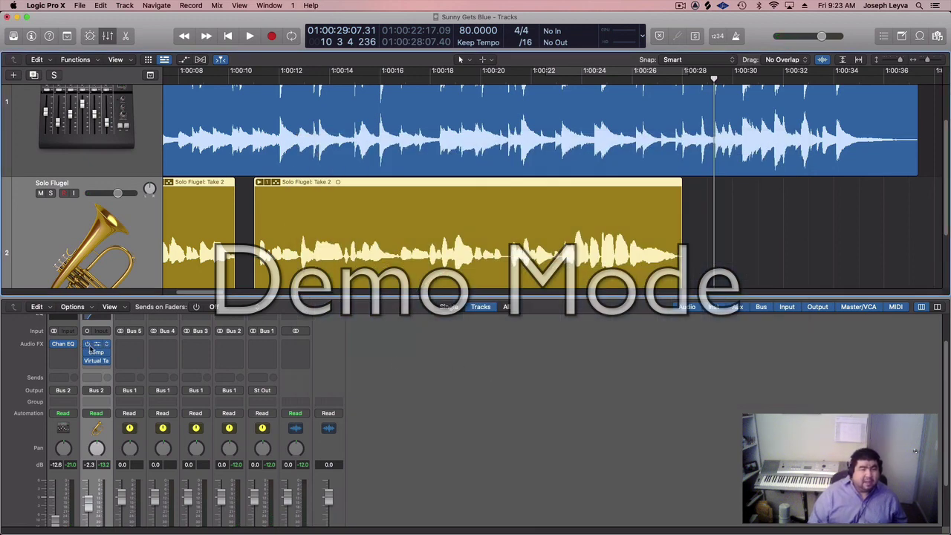
# Step: Play the song from about 1:00:11 to audition the equalized solo against the backing track
pyautogui.click(255, 79)
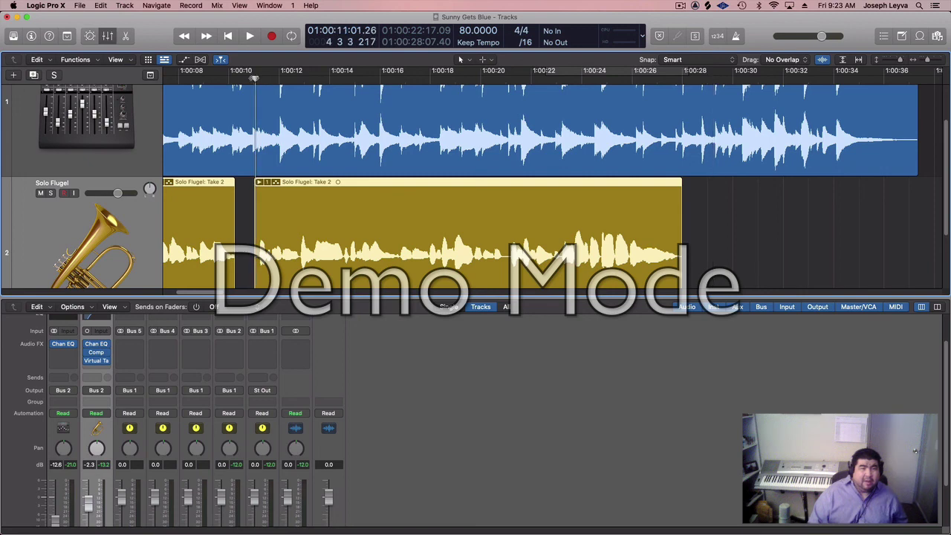
pyautogui.press('space')
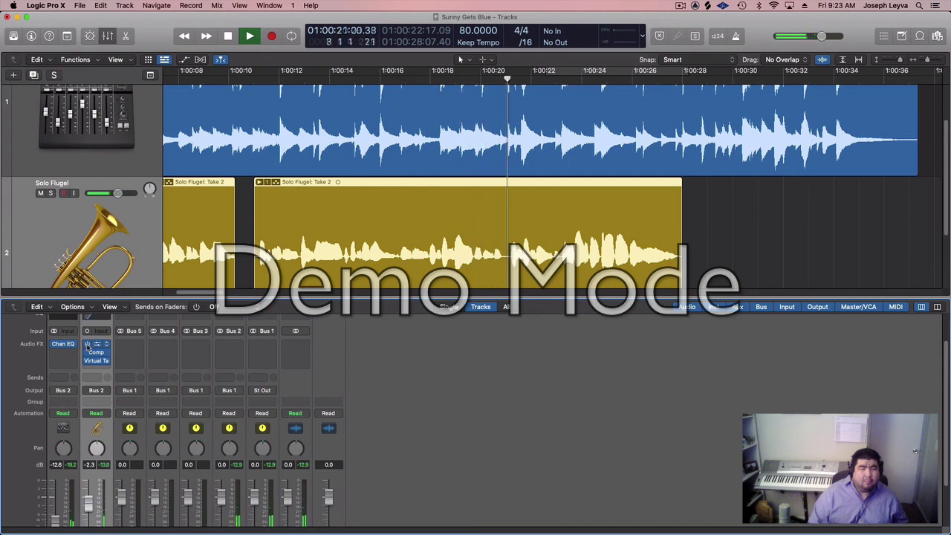
pyautogui.scroll(-3, 451, 403)
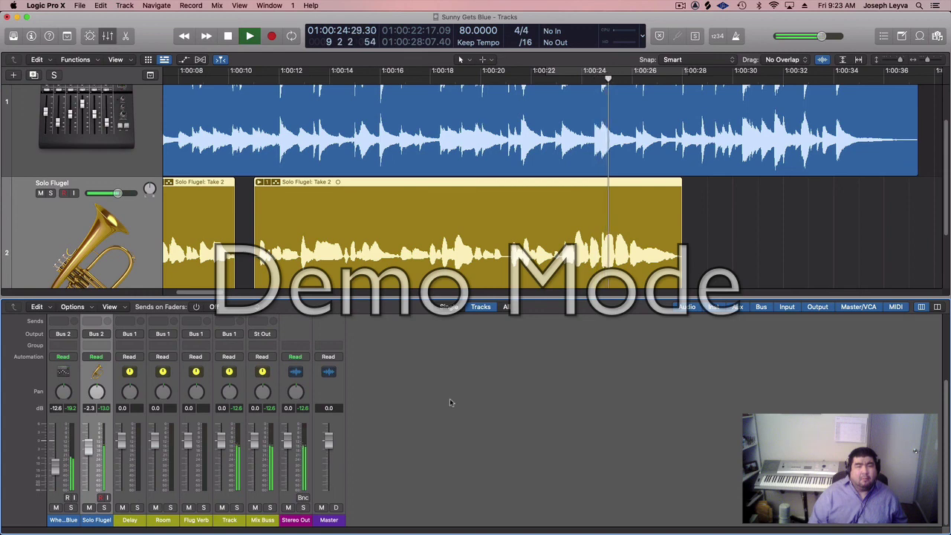
pyautogui.press('space')
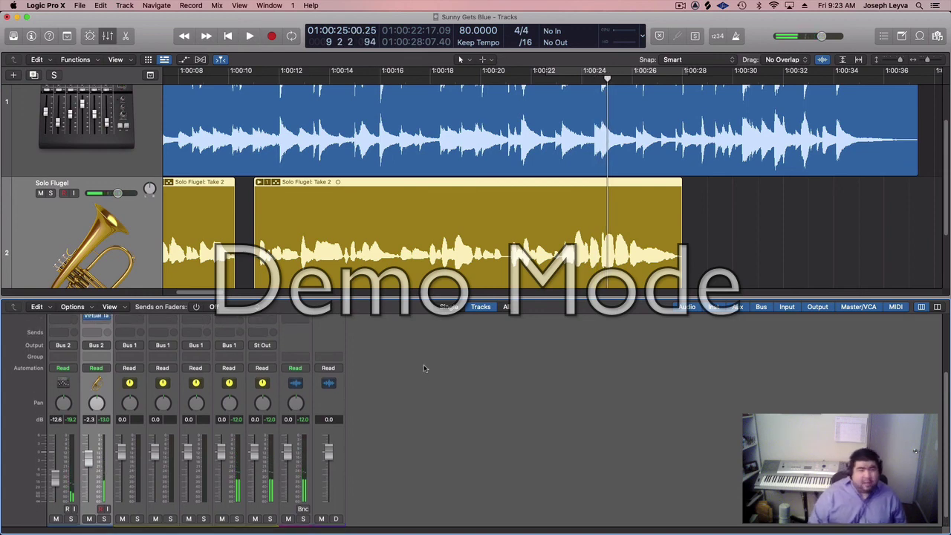
# Step: Insert a stereo Space Designer reverb on the Flug Verb channel fed by Bus 3
pyautogui.scroll(3, 416, 368)
pyautogui.scroll(2, 366, 369)
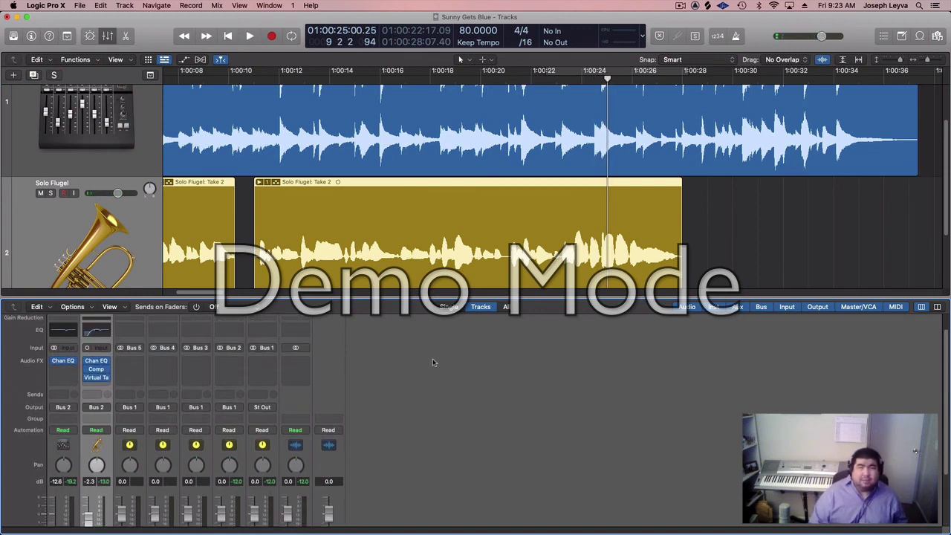
pyautogui.scroll(-4, 434, 363)
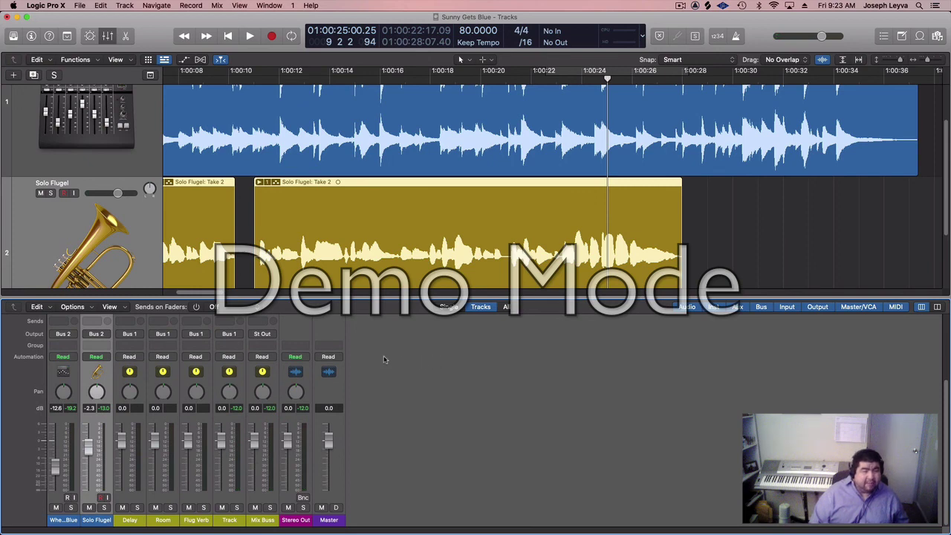
pyautogui.scroll(4, 404, 363)
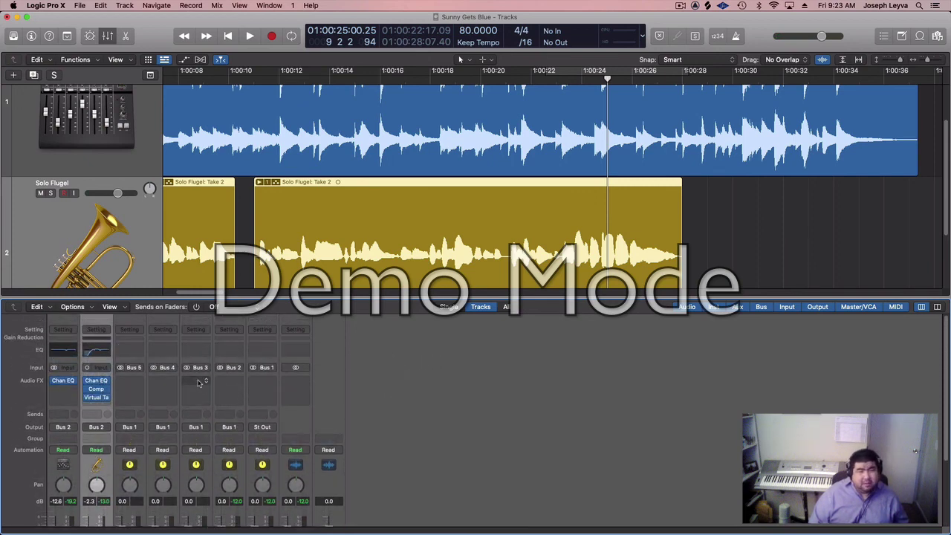
pyautogui.click(207, 381)
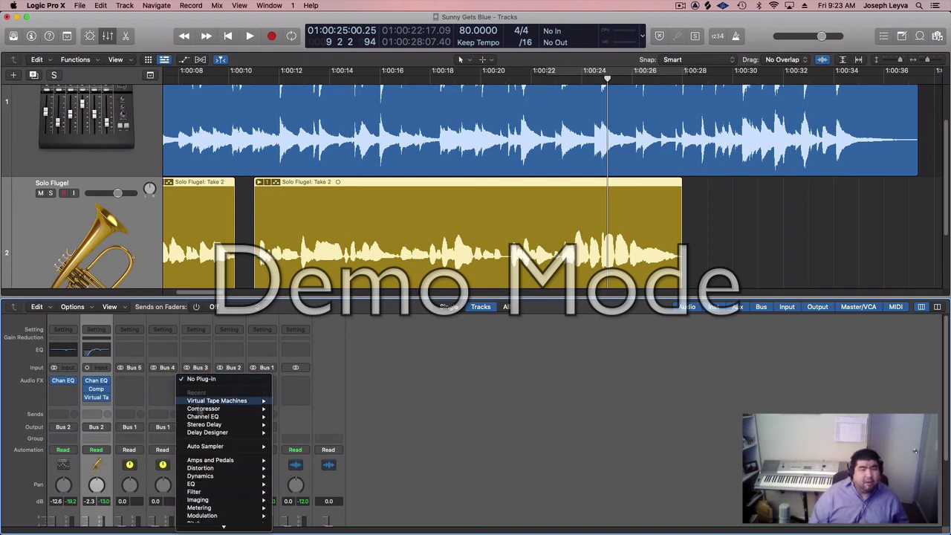
pyautogui.moveTo(217, 471)
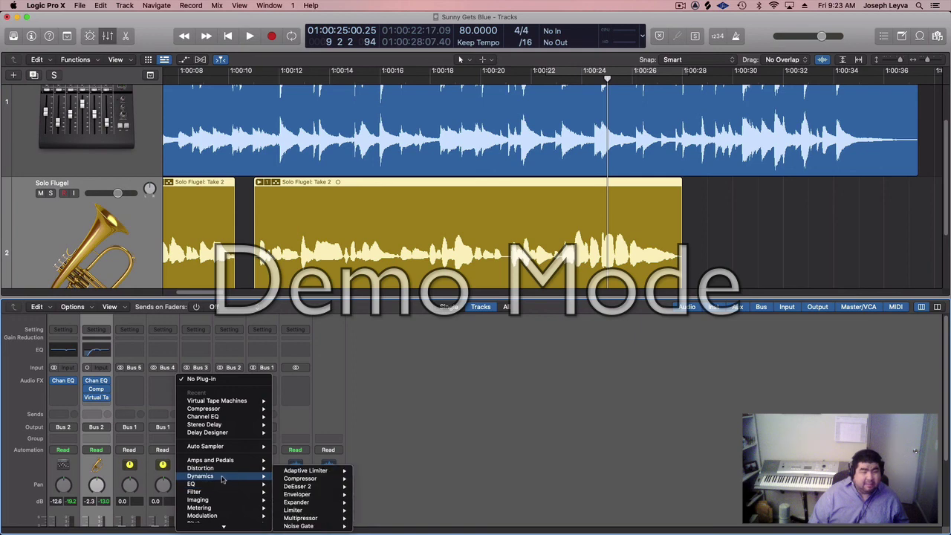
pyautogui.moveTo(227, 495)
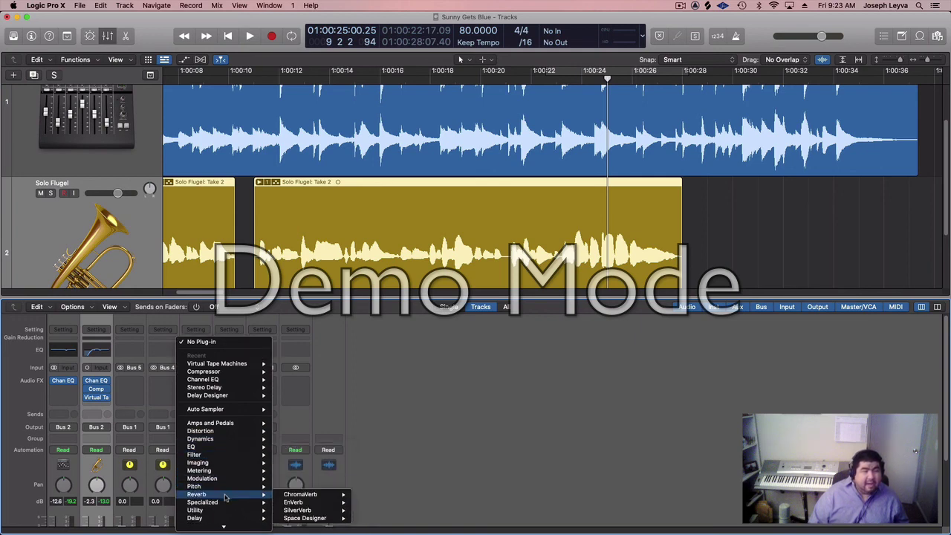
pyautogui.moveTo(325, 520)
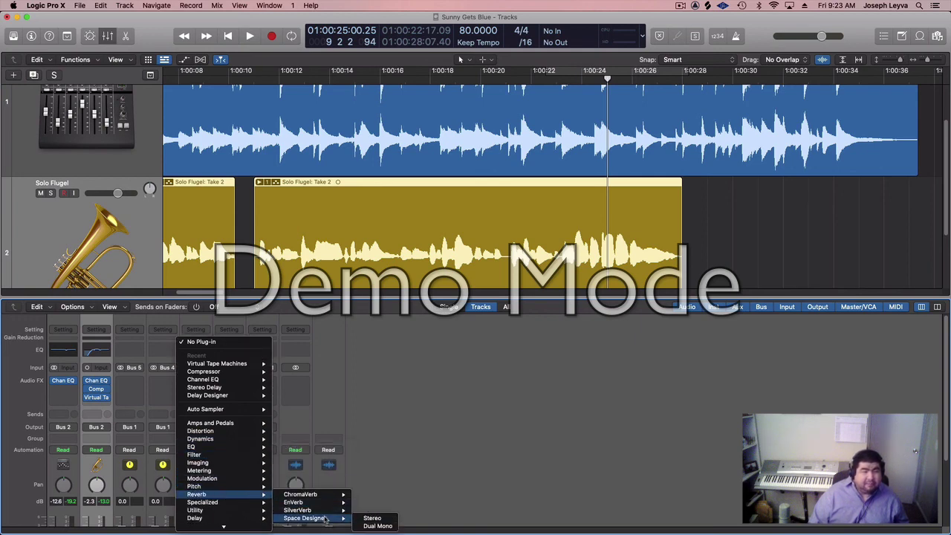
pyautogui.click(377, 519)
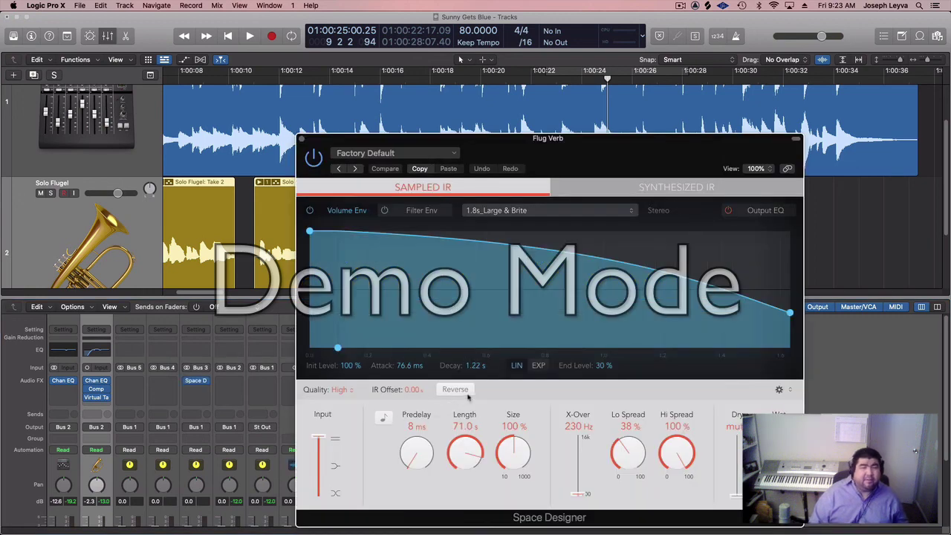
# Step: Load the 03.1s Midnight Plate preset from the large-space plate reverbs in Space Designer and close the plug-in
pyautogui.click(545, 212)
pyautogui.click(469, 172)
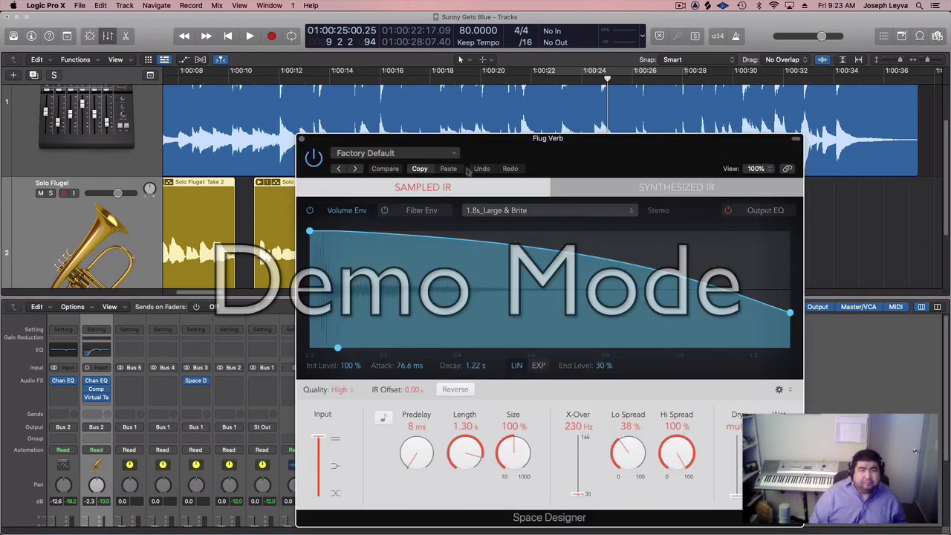
pyautogui.click(439, 152)
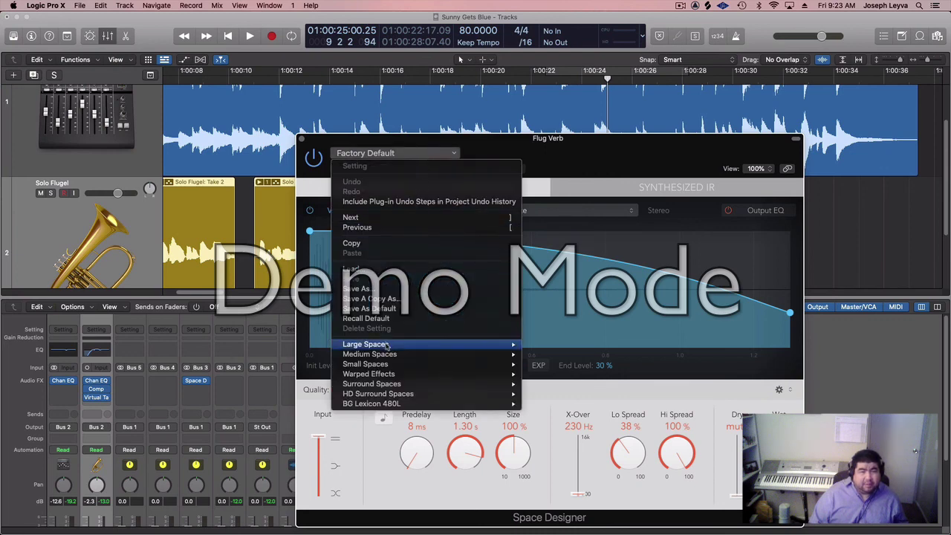
pyautogui.moveTo(387, 355)
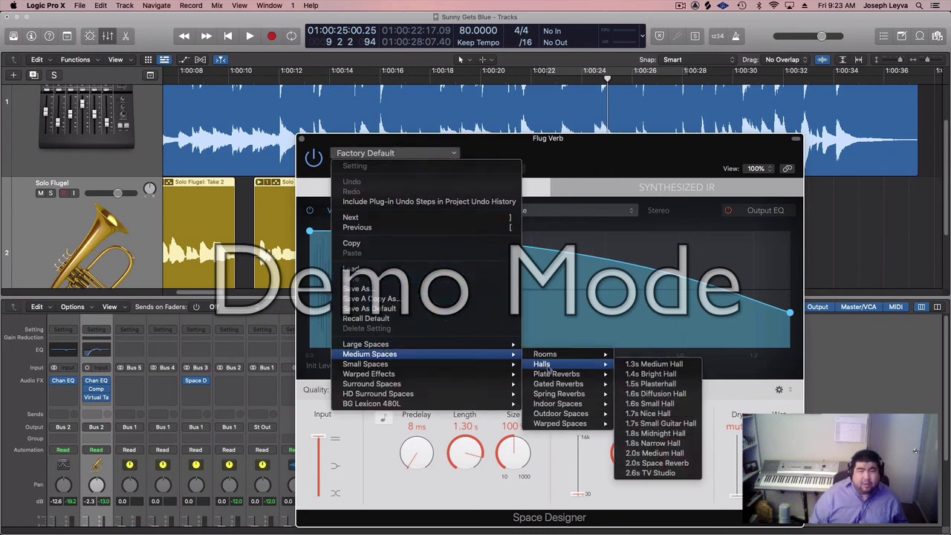
pyautogui.moveTo(554, 374)
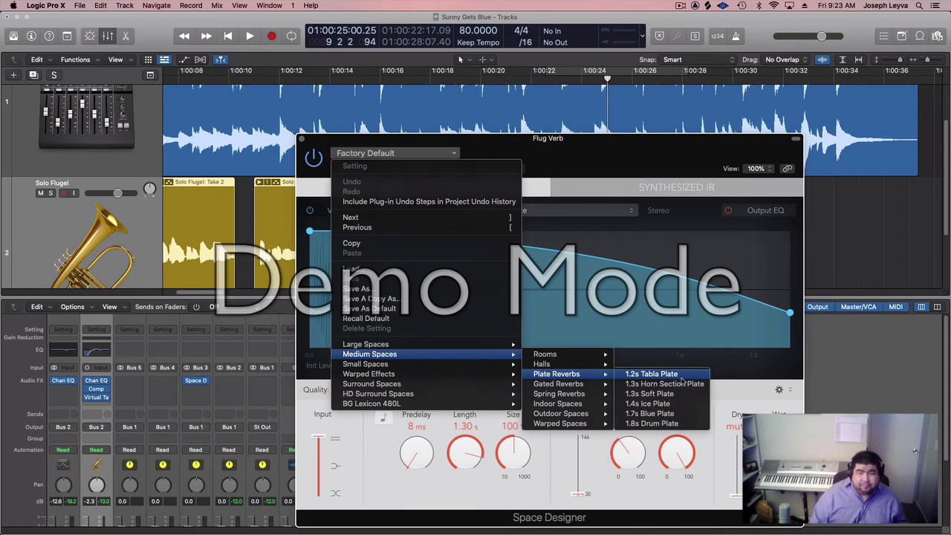
pyautogui.moveTo(475, 366)
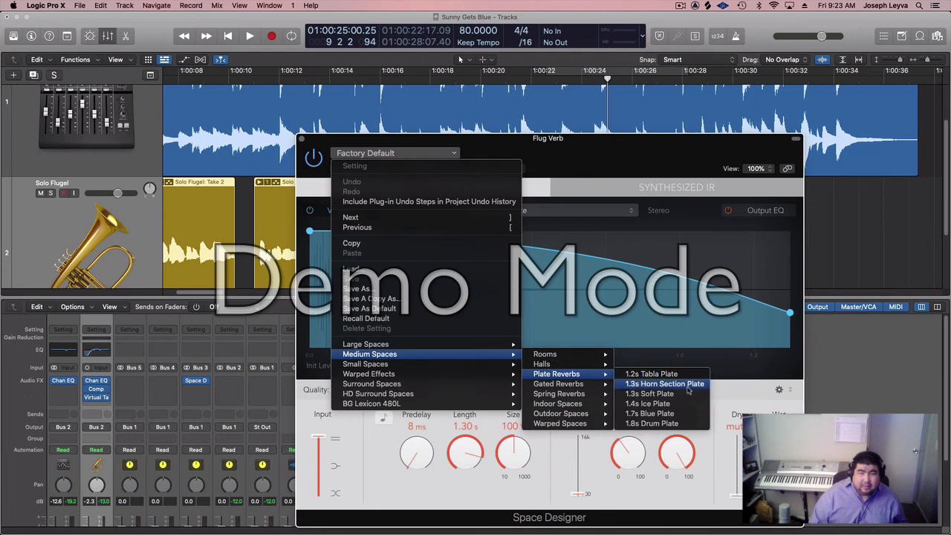
pyautogui.moveTo(509, 347)
pyautogui.moveTo(587, 358)
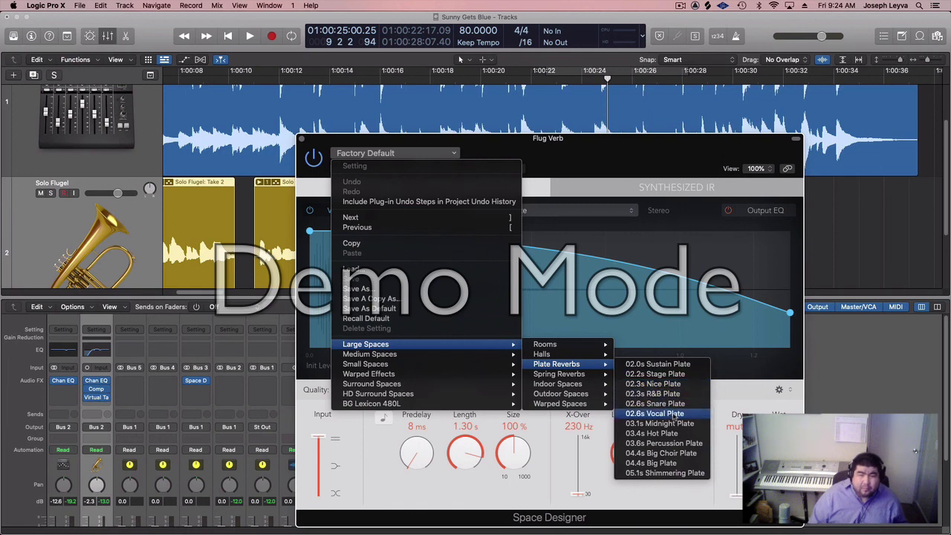
pyautogui.click(669, 423)
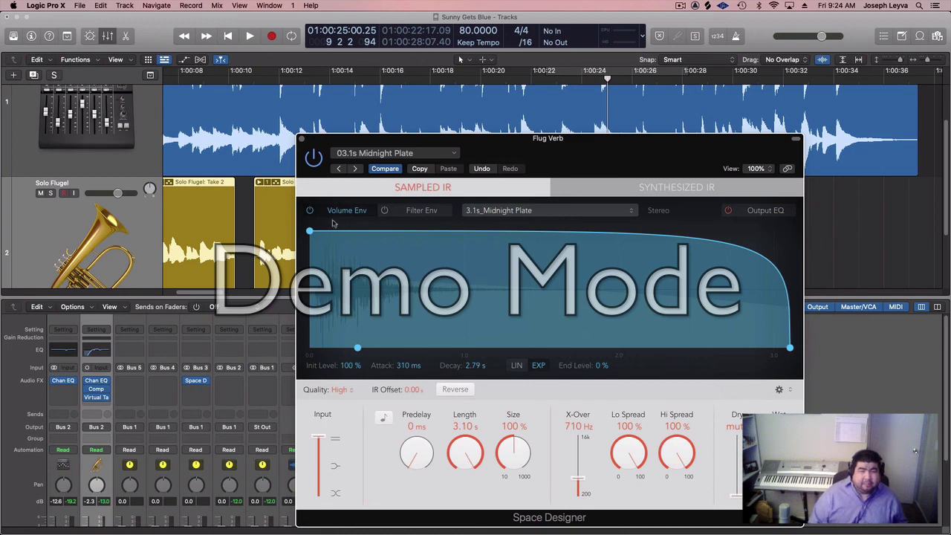
pyautogui.click(301, 140)
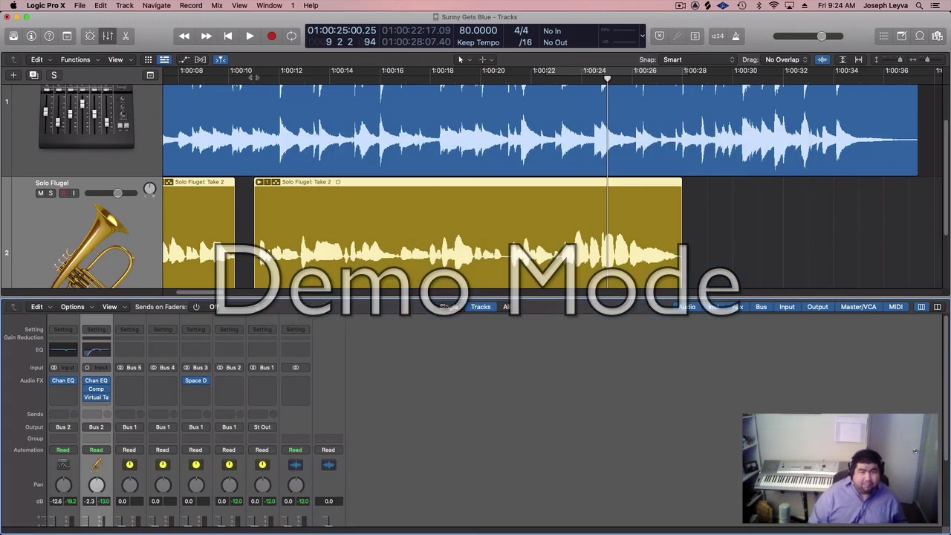
# Step: Return the playhead to about 1:00:11 and add a send from Solo Flugel to Bus 3 (Flug Verb)
pyautogui.press('space')
pyautogui.scroll(-4, 134, 383)
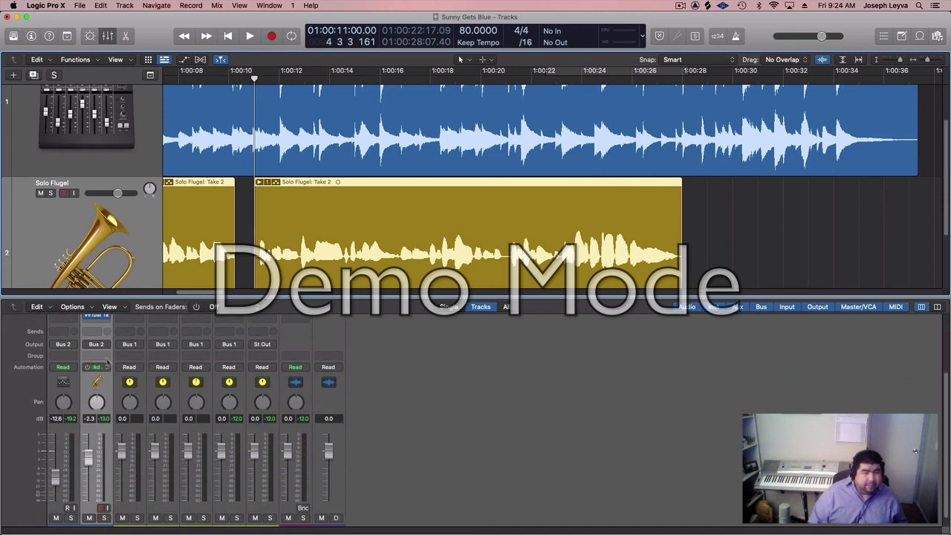
pyautogui.click(93, 332)
pyautogui.moveTo(99, 353)
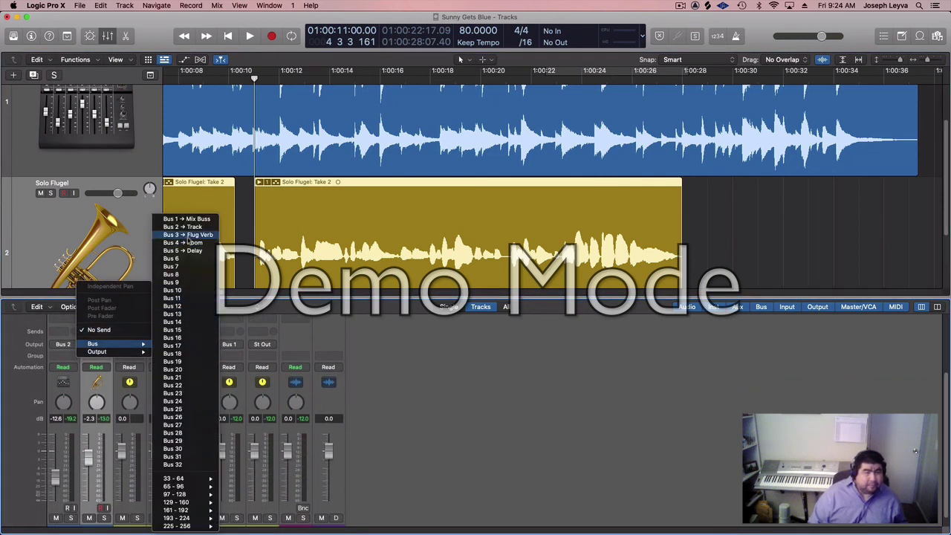
pyautogui.click(188, 235)
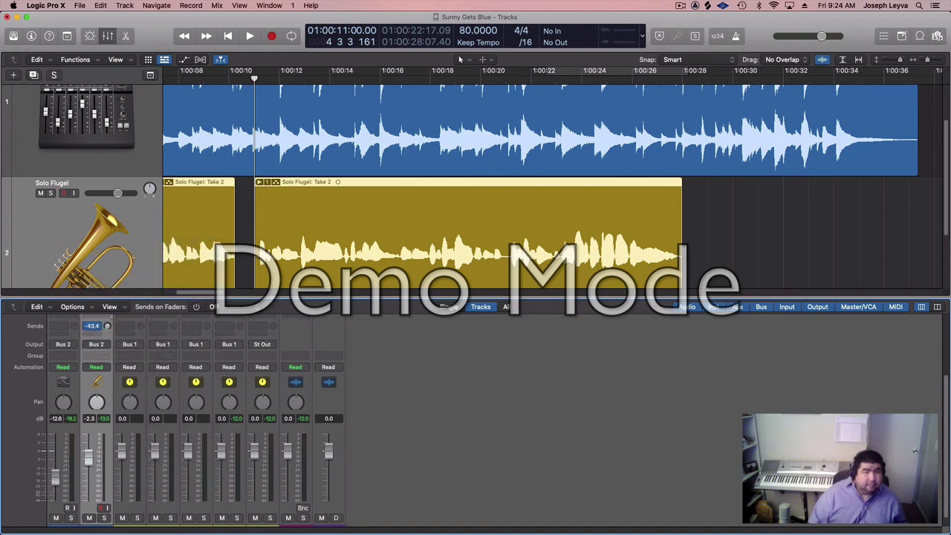
# Step: Raise the Solo Flugel's Bus 3 send to about -20.6 dB while auditioning the reverb in playback
pyautogui.moveTo(113, 317); pyautogui.dragTo(125, 304)
pyautogui.press('space')
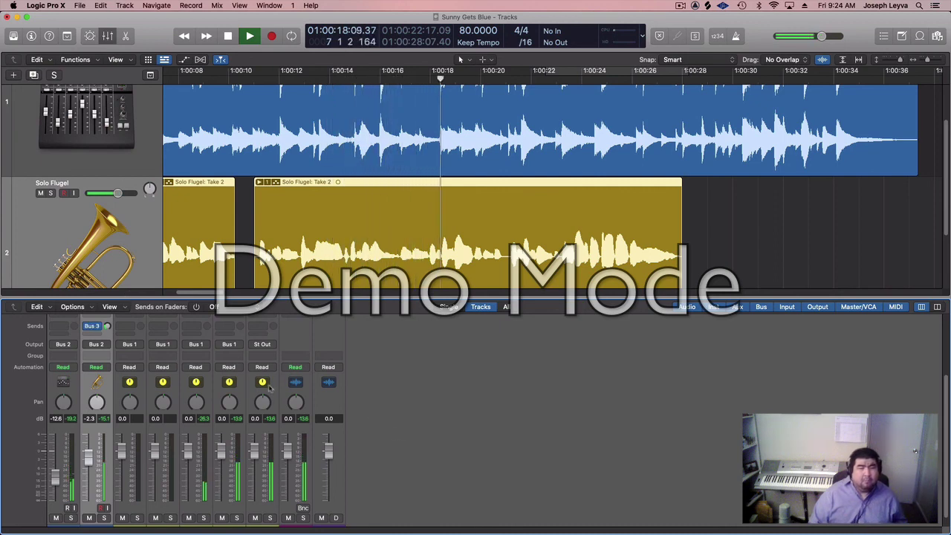
pyautogui.press('space')
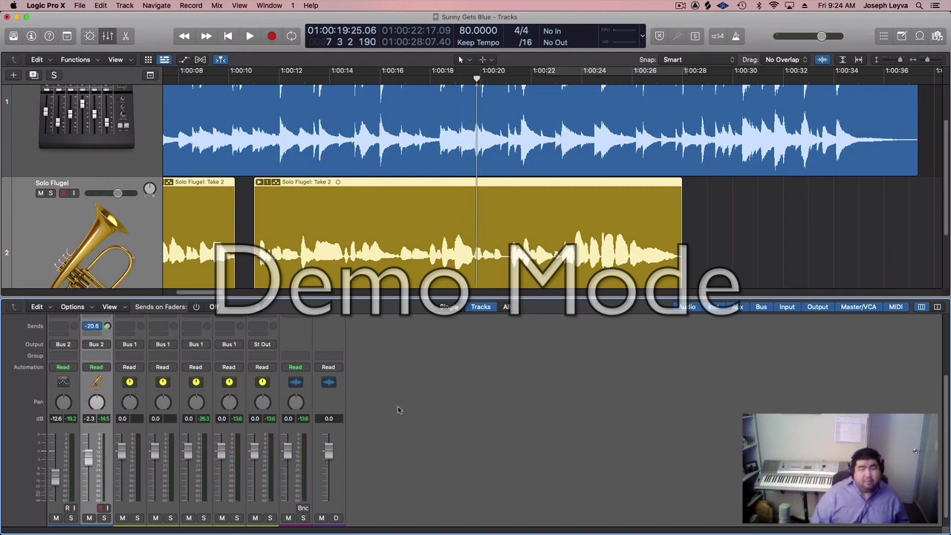
# Step: Play again from about 1:00:11 and readjust the Solo Flugel's Bus 3 reverb send level while listening
pyautogui.scroll(5, 398, 408)
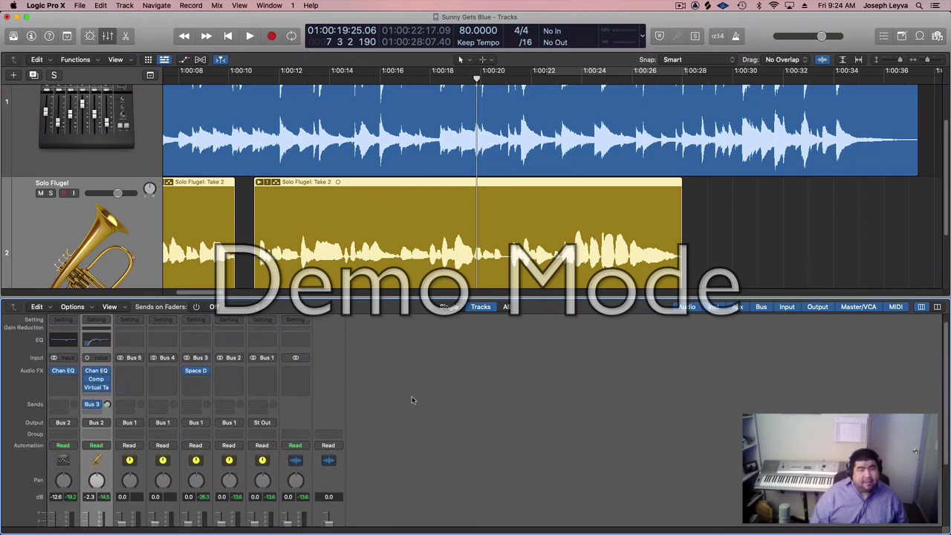
pyautogui.scroll(-3, 412, 398)
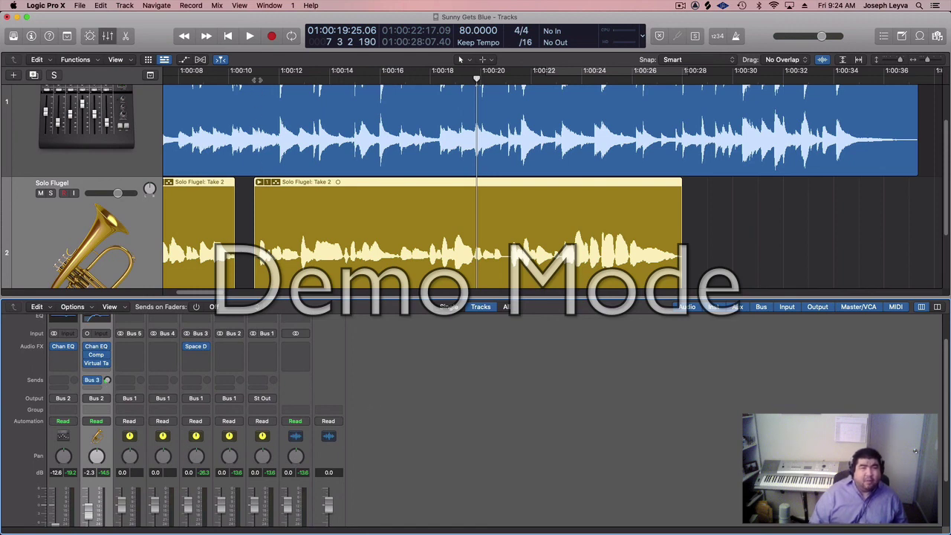
pyautogui.click(257, 80)
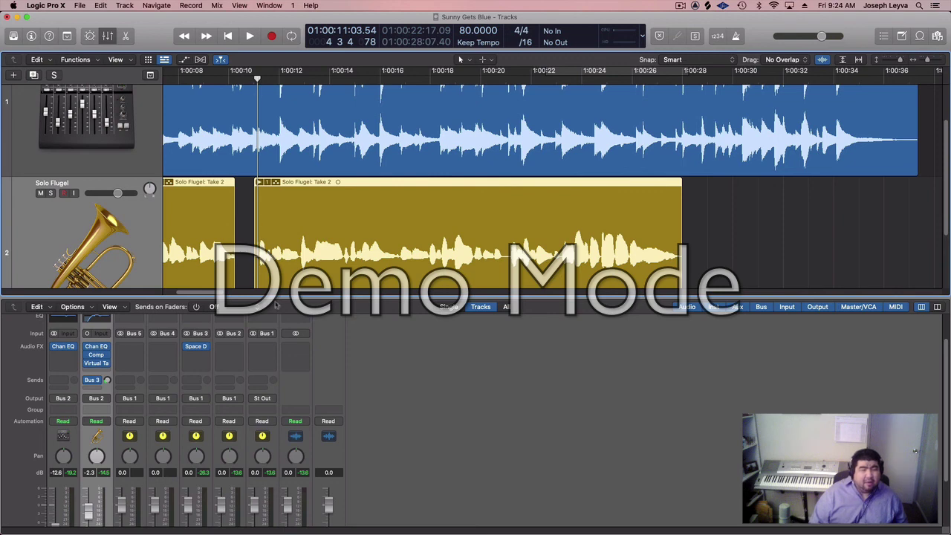
pyautogui.scroll(-3, 427, 403)
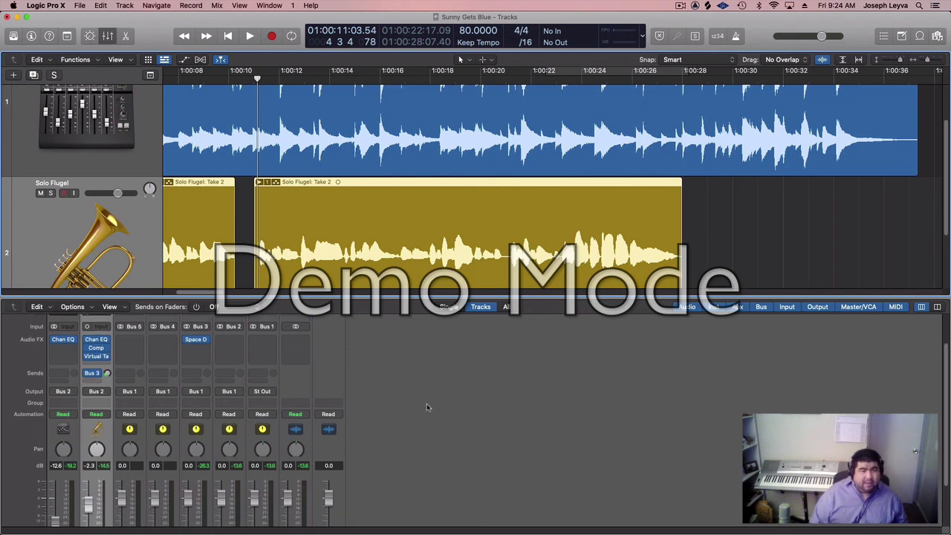
pyautogui.scroll(-3, 400, 414)
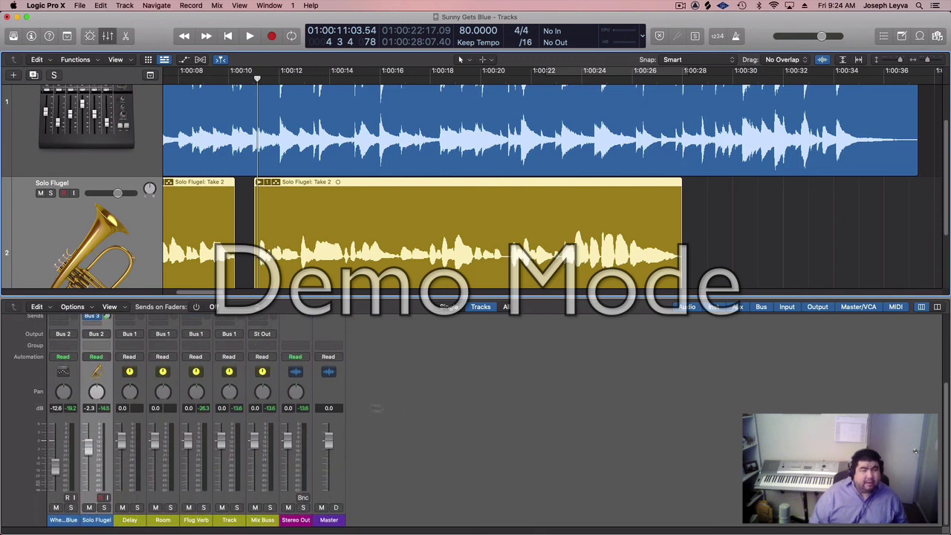
pyautogui.scroll(1, 132, 339)
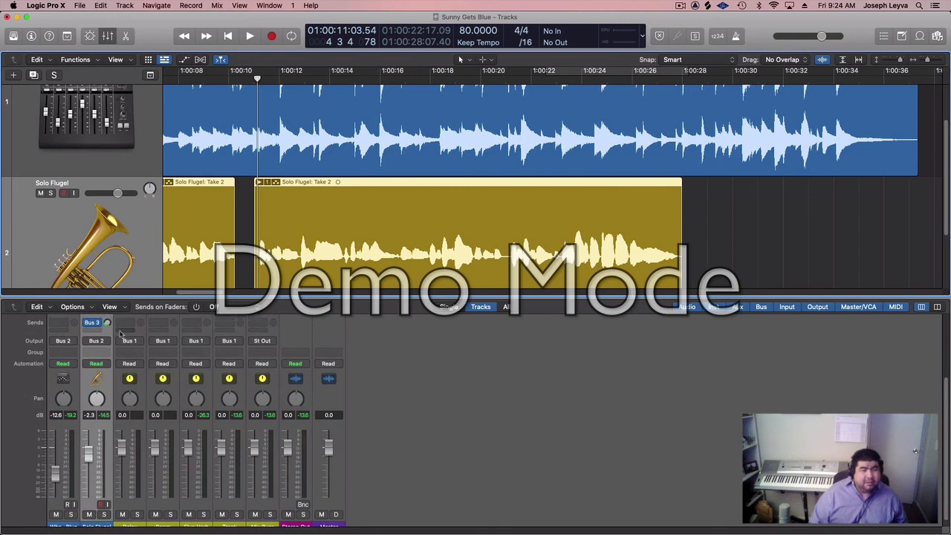
pyautogui.press('space')
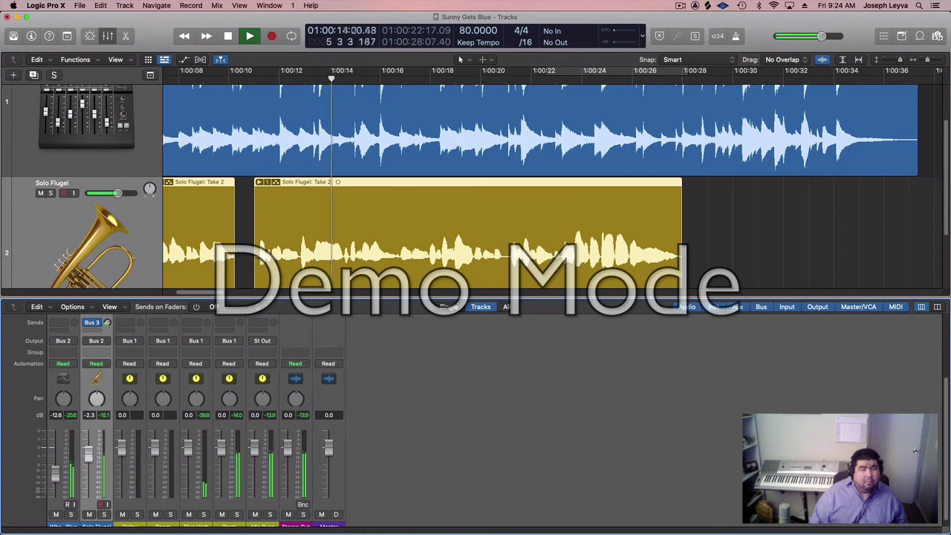
pyautogui.moveTo(108, 324); pyautogui.dragTo(108, 324)
pyautogui.press('space')
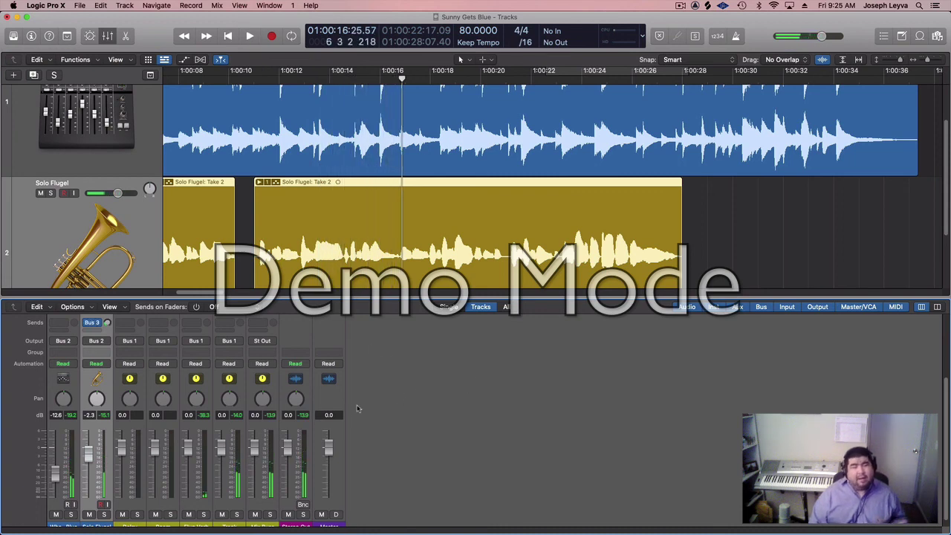
pyautogui.scroll(4, 297, 363)
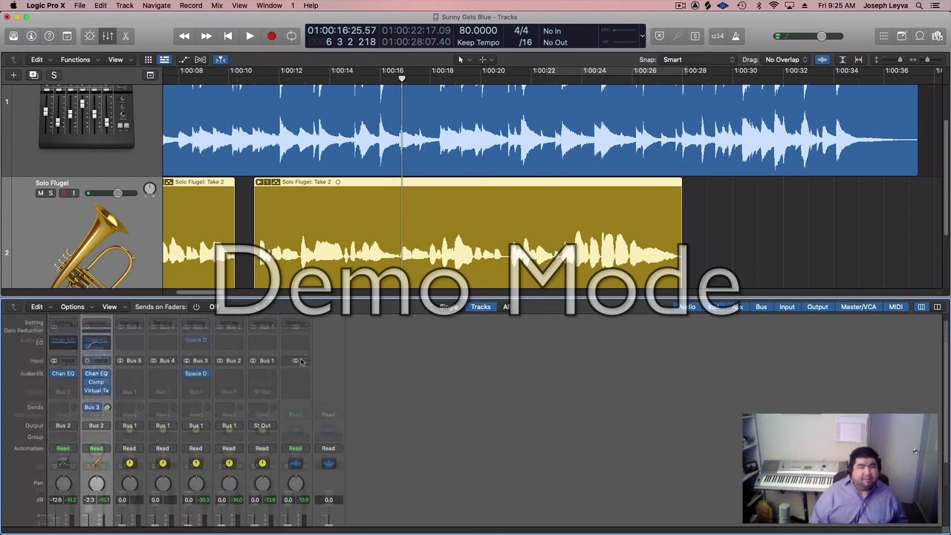
pyautogui.scroll(-3, 288, 368)
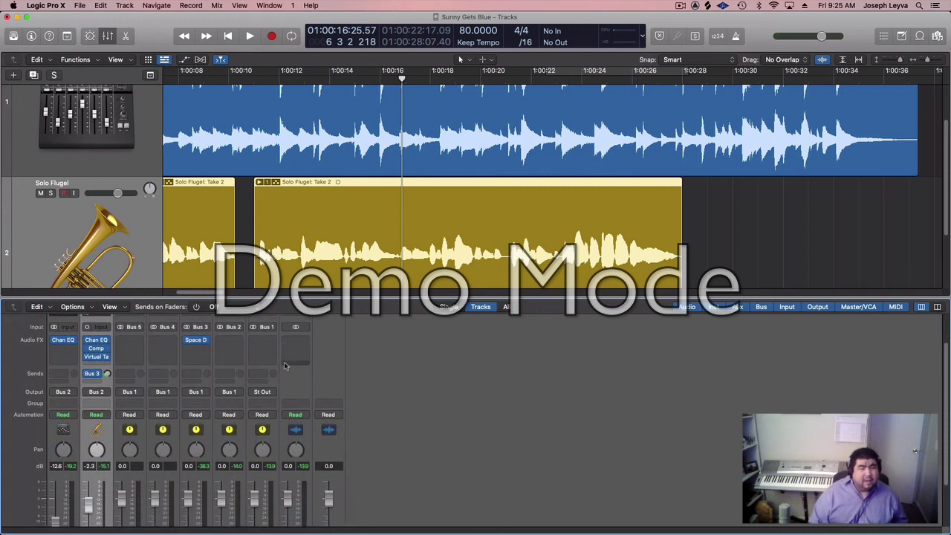
# Step: Insert a stereo Space Designer on the Bus 4 (Room) aux channel
pyautogui.scroll(-2, 386, 363)
pyautogui.scroll(4, 387, 364)
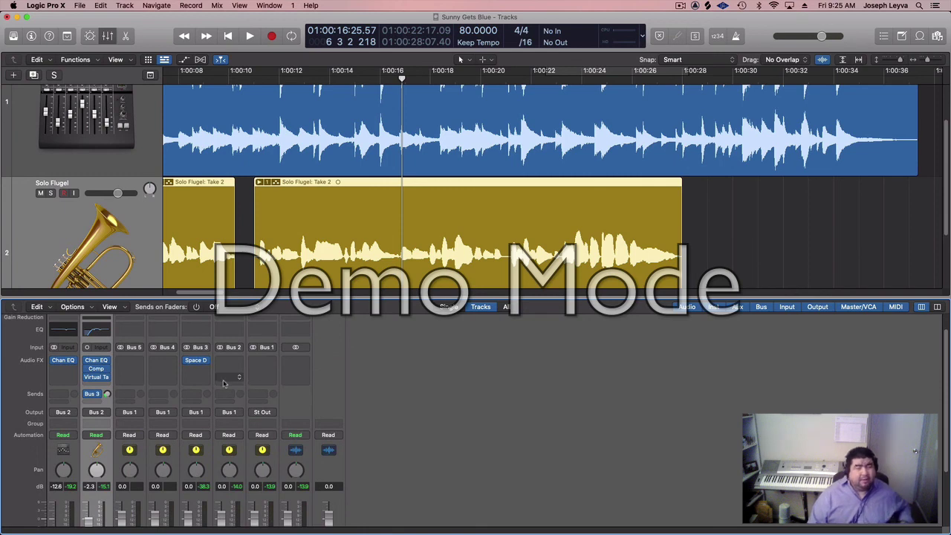
pyautogui.scroll(-1, 226, 378)
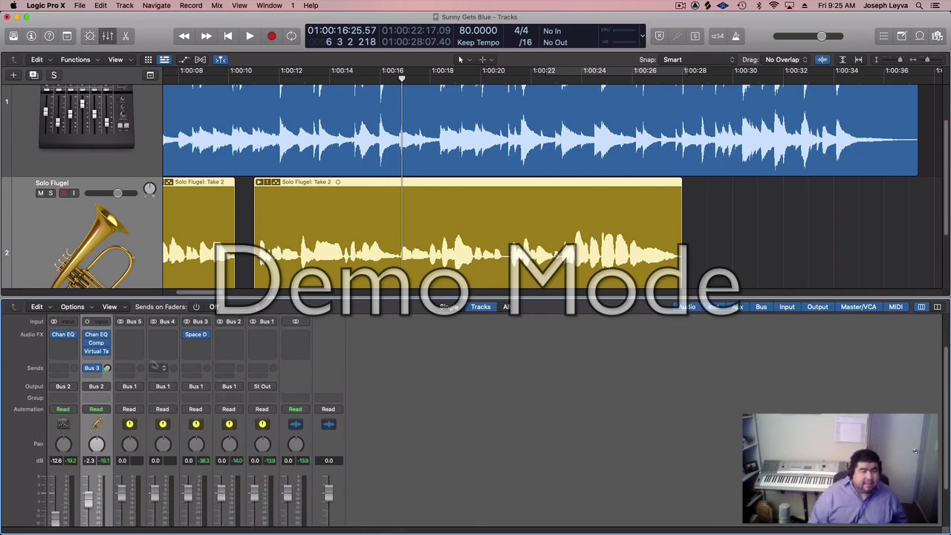
pyautogui.scroll(-2, 154, 367)
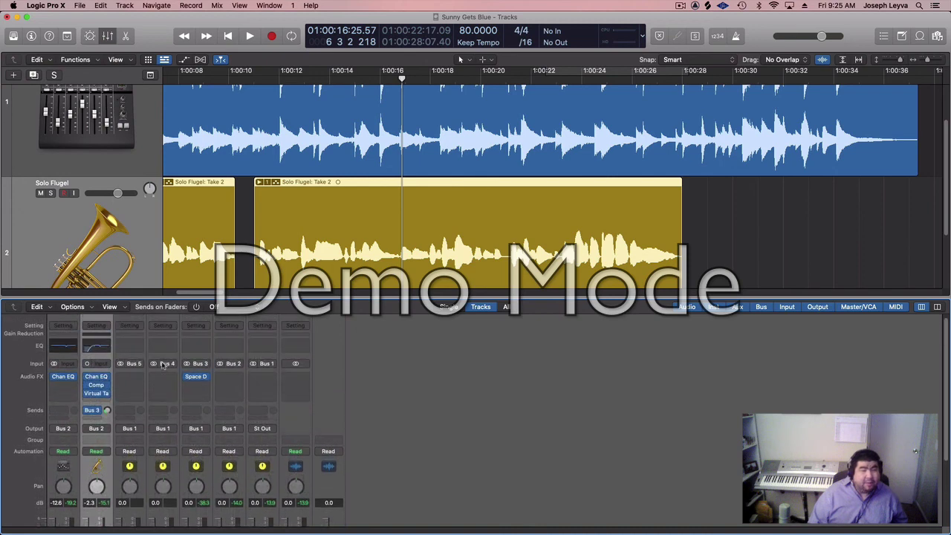
pyautogui.click(159, 377)
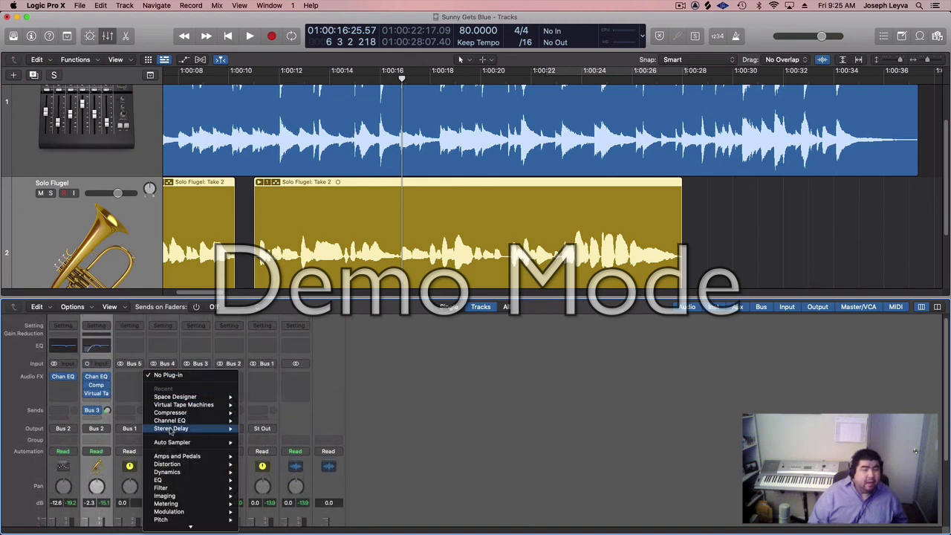
pyautogui.moveTo(203, 400)
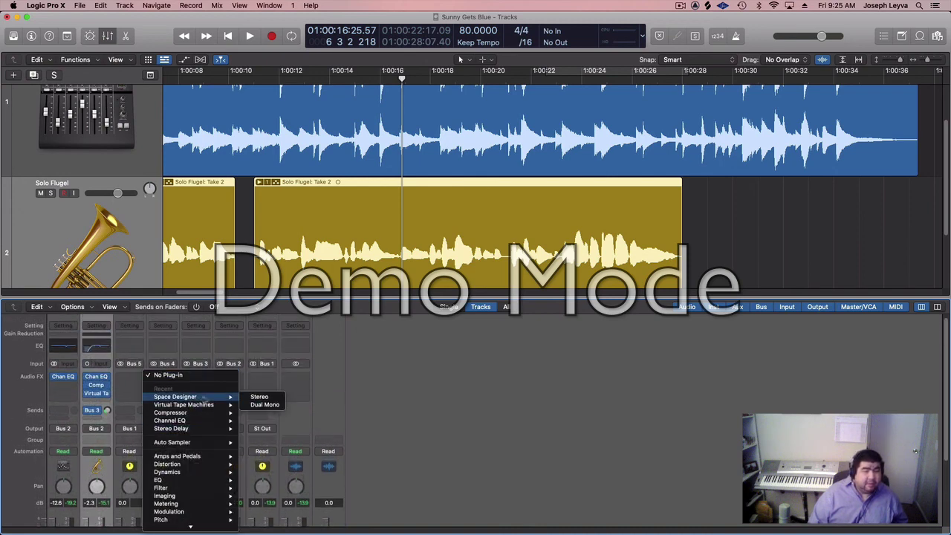
pyautogui.click(258, 397)
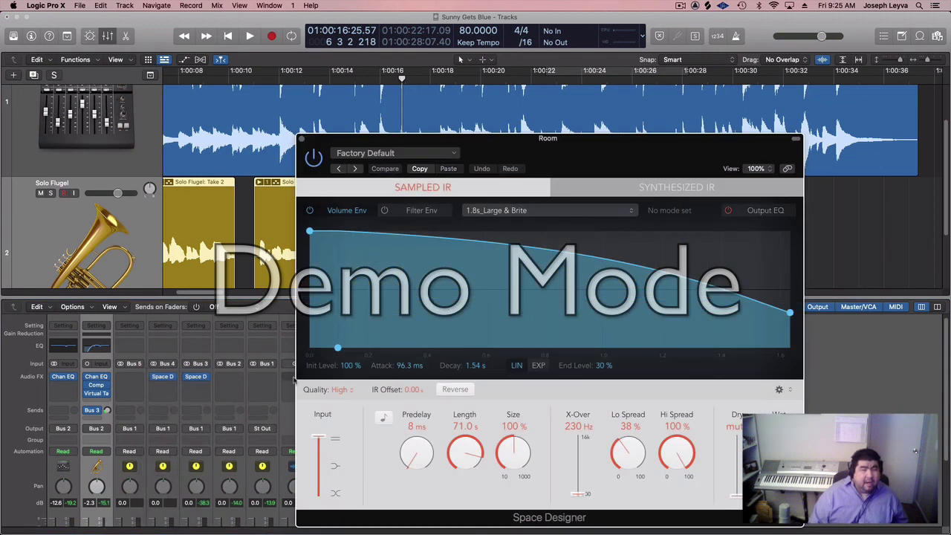
# Step: Load the 01.4s Jazz Vocal Room preset from the large-space rooms in Space Designer and close the plug-in
pyautogui.click(499, 212)
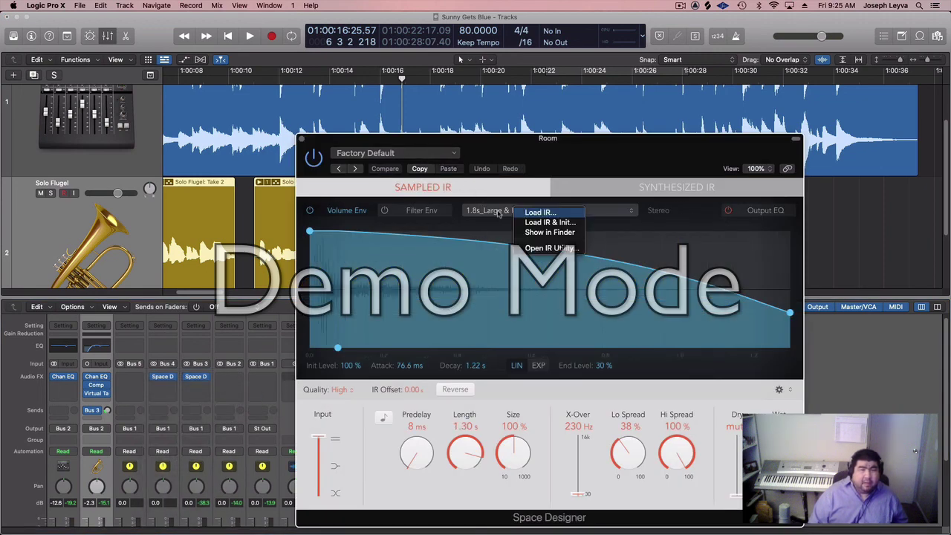
pyautogui.click(407, 154)
pyautogui.click(406, 154)
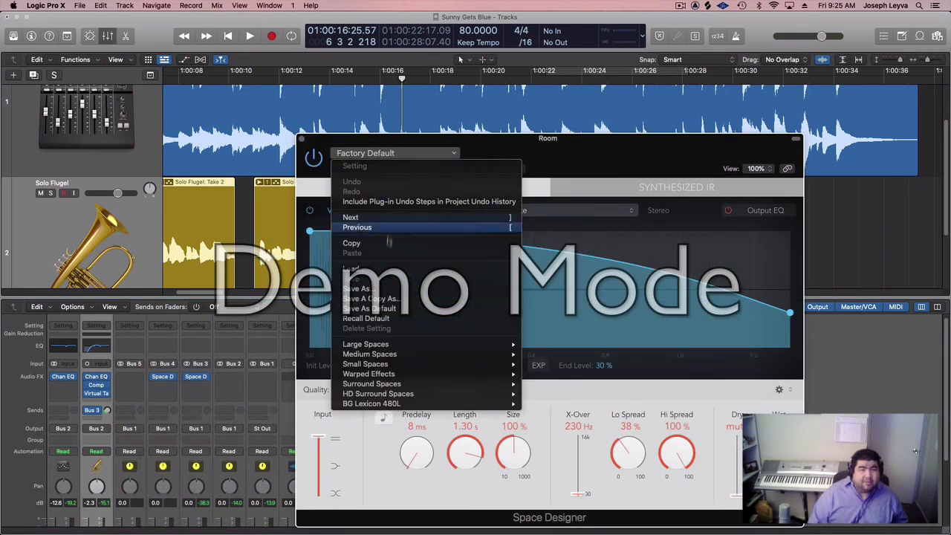
pyautogui.moveTo(396, 347)
pyautogui.moveTo(542, 354)
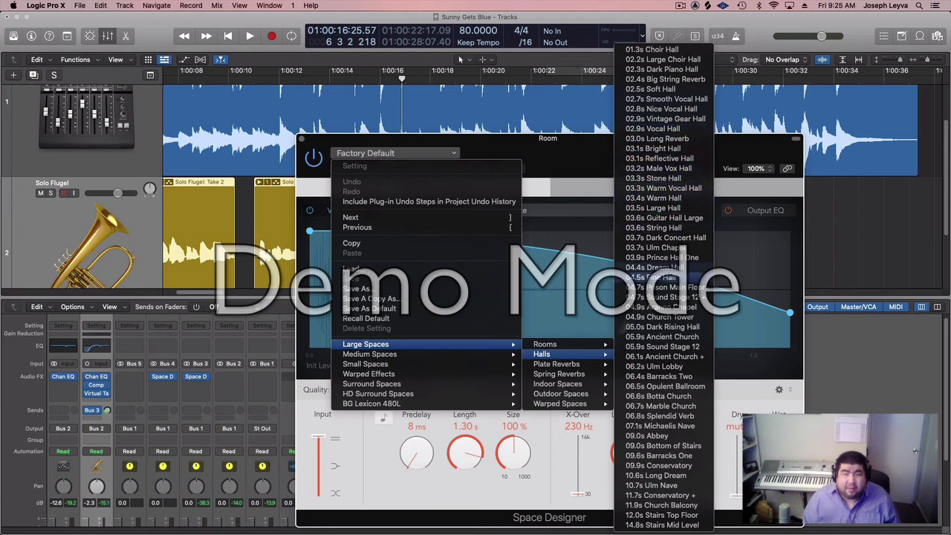
pyautogui.moveTo(479, 360)
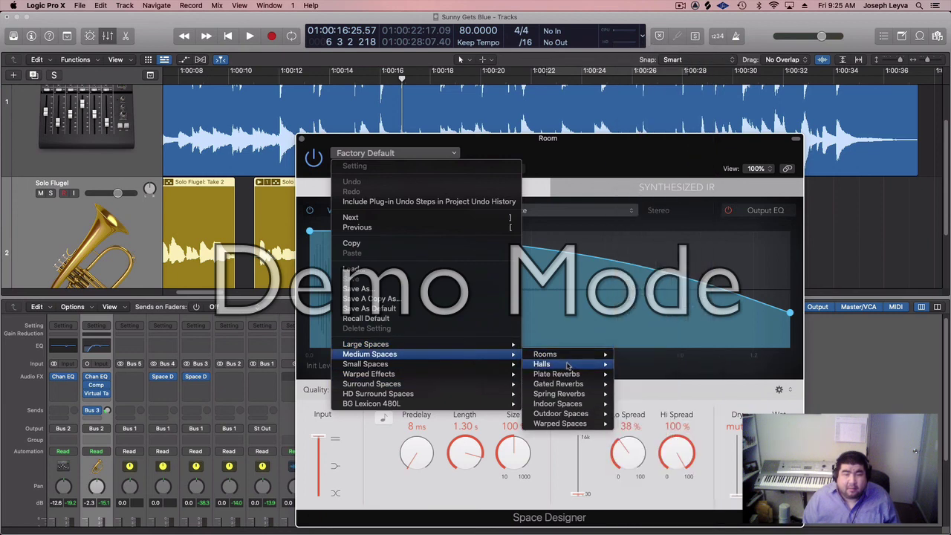
pyautogui.moveTo(565, 364)
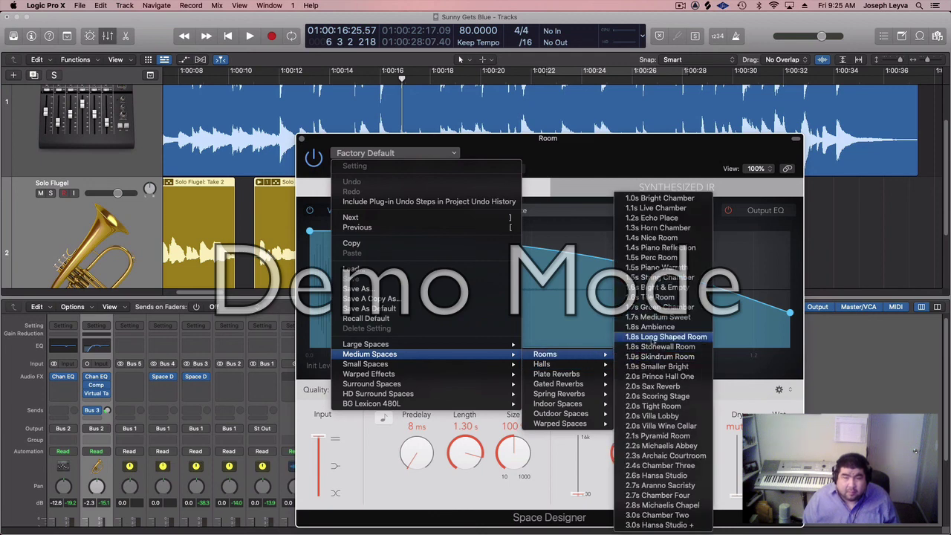
pyautogui.moveTo(436, 346)
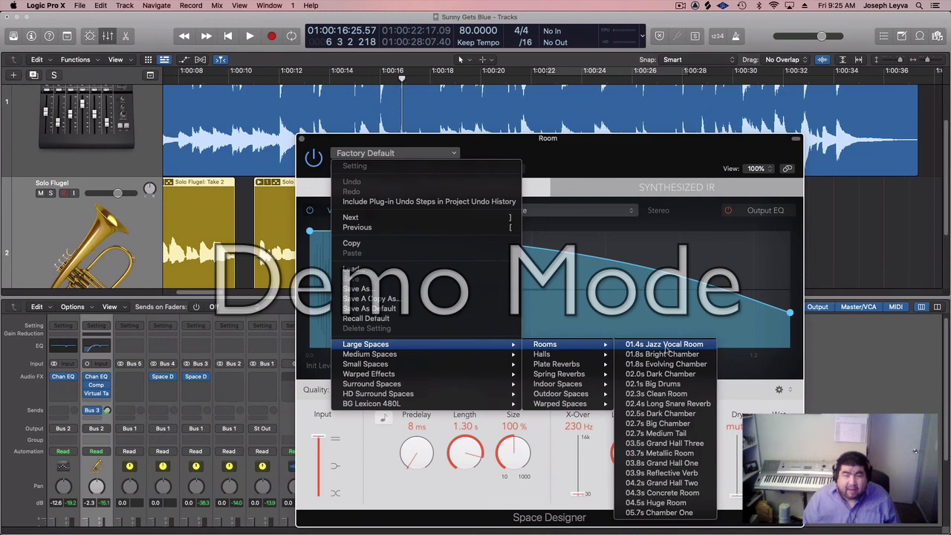
pyautogui.click(667, 345)
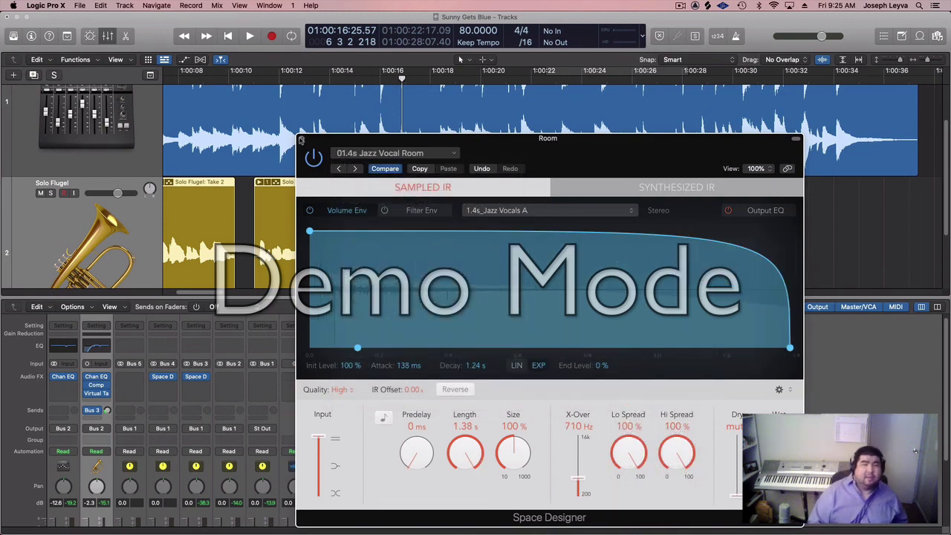
pyautogui.click(301, 140)
# Step: Insert a stereo Compressor on the Bus 2 (Track) aux channel and set its model to Vintage Opto
pyautogui.scroll(-3, 377, 414)
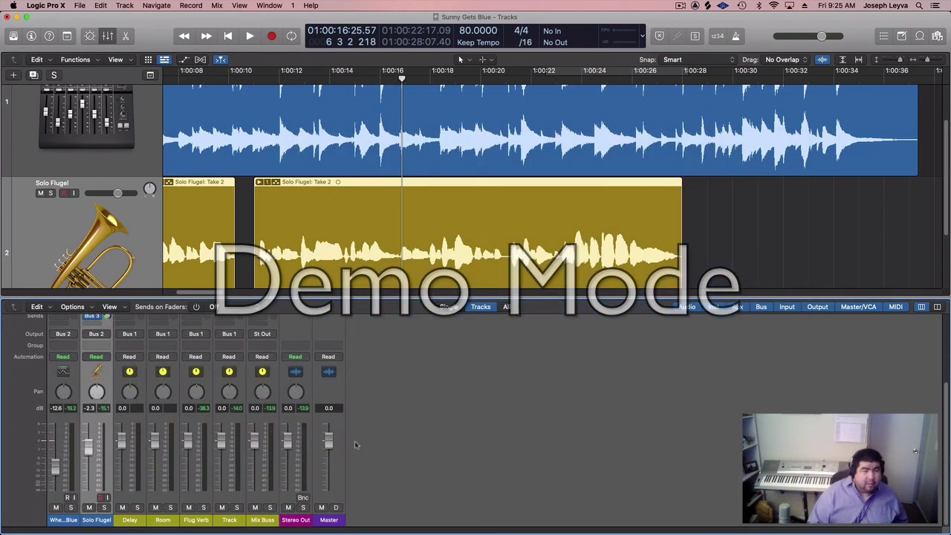
pyautogui.scroll(3, 356, 442)
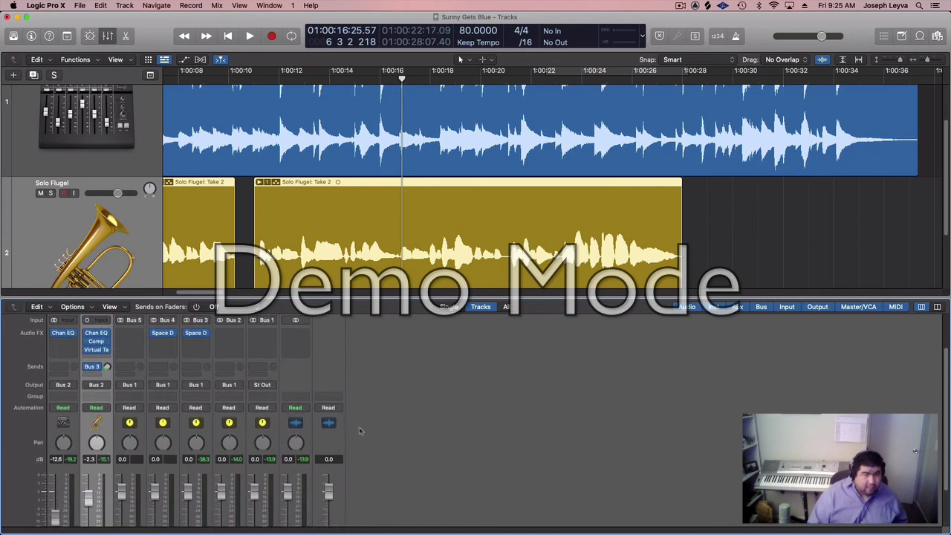
pyautogui.scroll(-2, 273, 390)
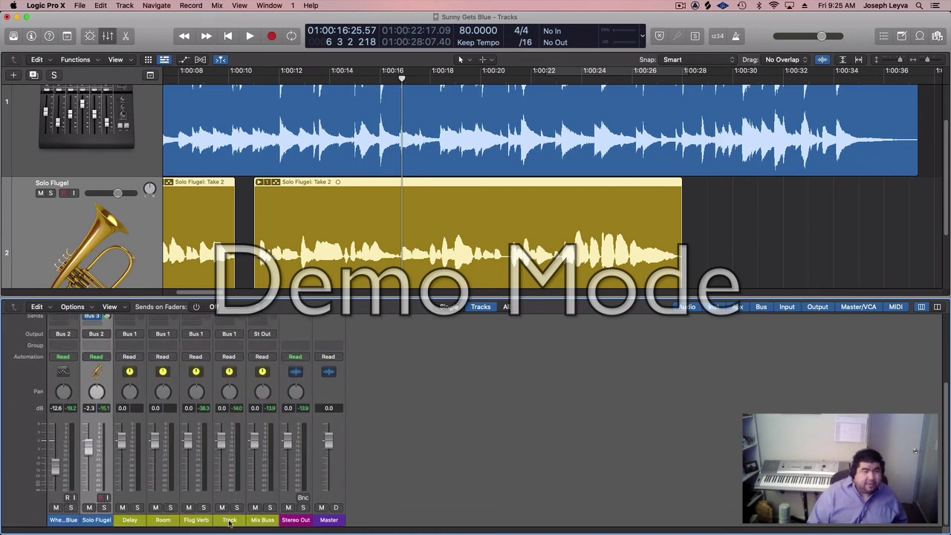
pyautogui.click(229, 520)
pyautogui.scroll(5, 393, 441)
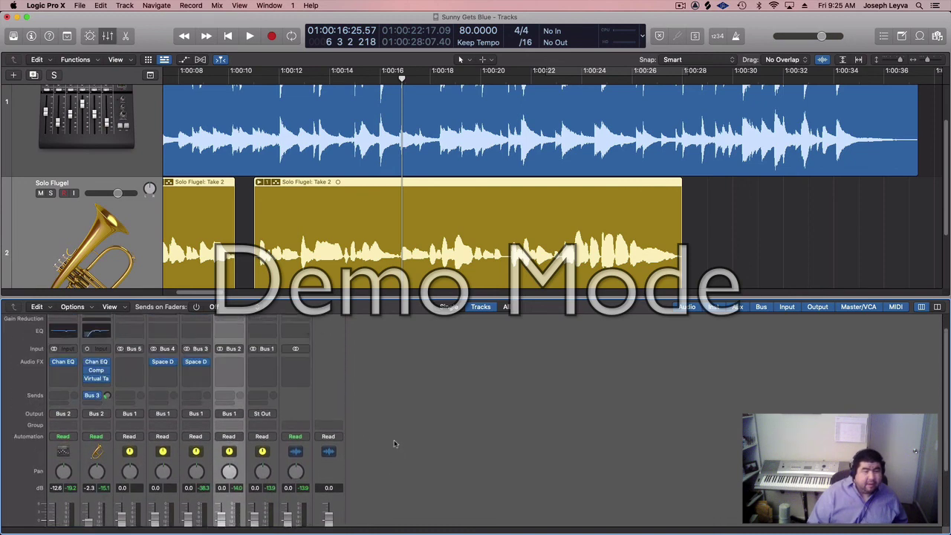
pyautogui.click(229, 383)
pyautogui.moveTo(237, 417)
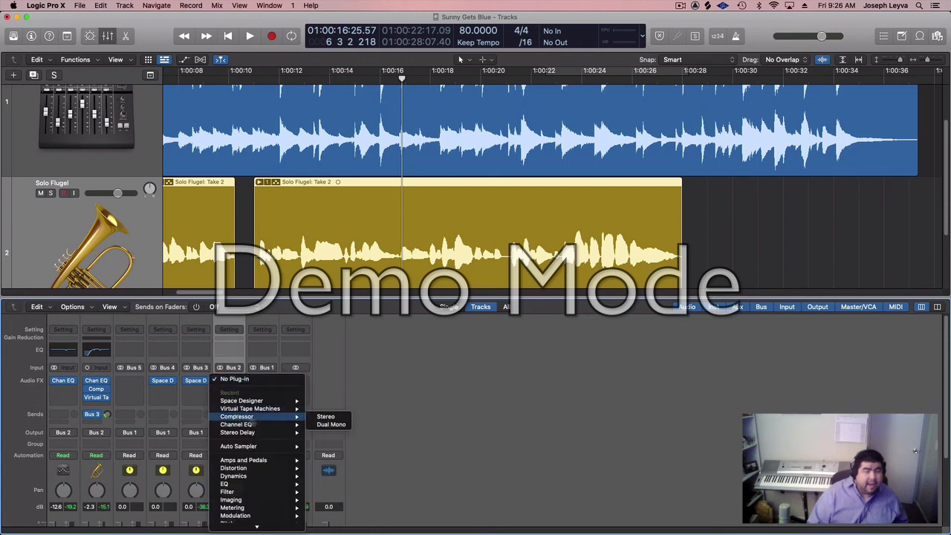
pyautogui.click(327, 417)
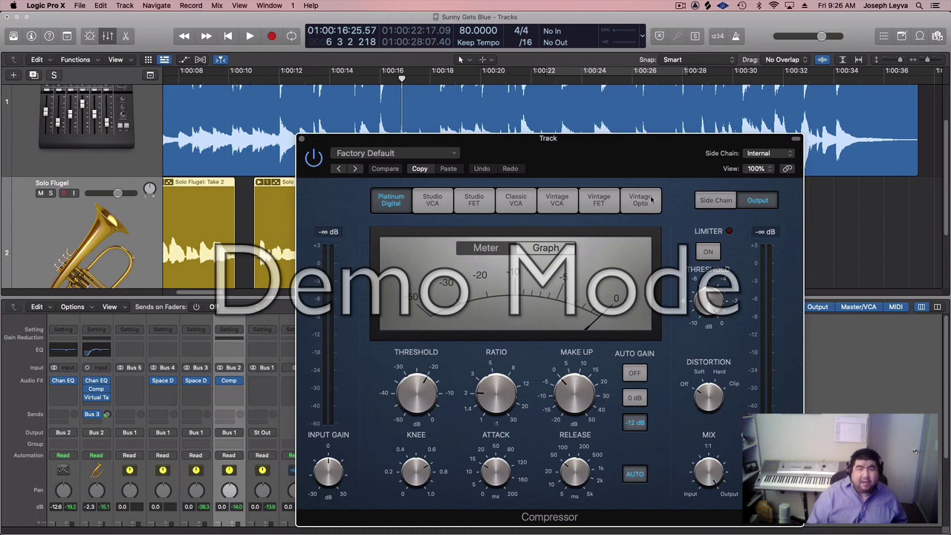
pyautogui.click(600, 200)
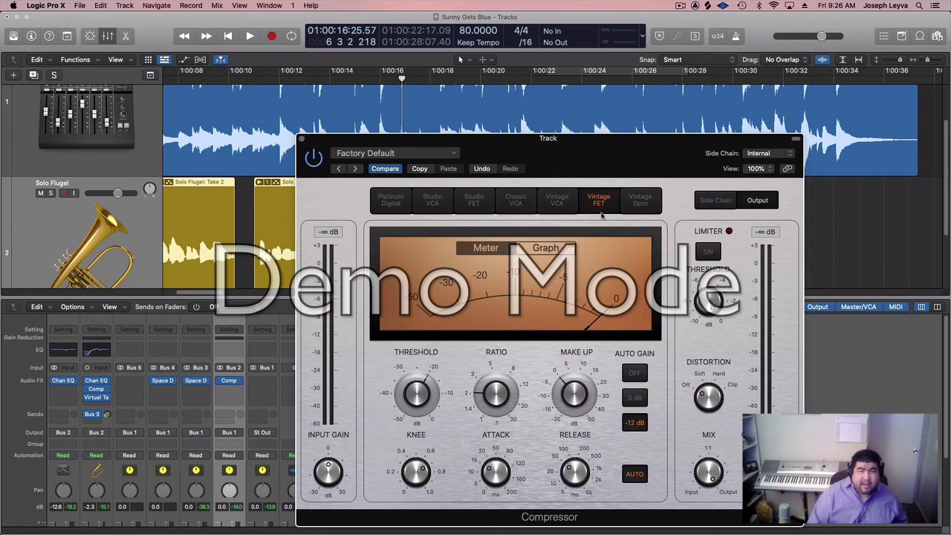
pyautogui.click(641, 200)
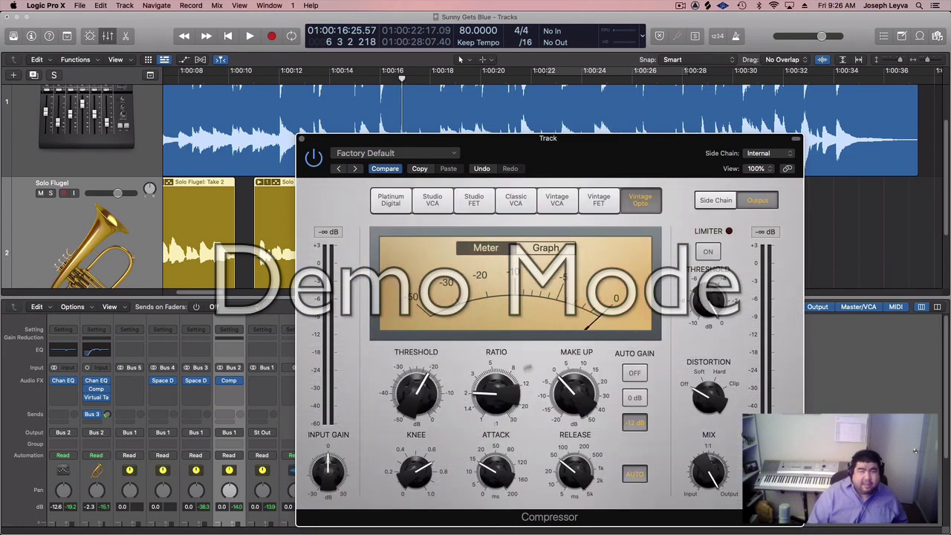
# Step: During playback, lower the Track compressor's threshold, set its distortion to Soft, and turn off auto release
pyautogui.press('space')
pyautogui.moveTo(422, 397); pyautogui.dragTo(420, 408)
pyautogui.press('space')
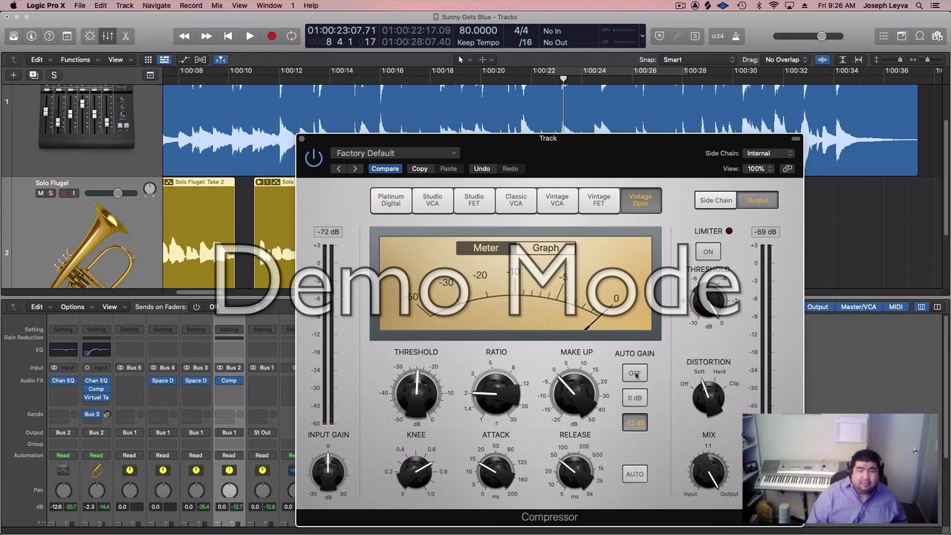
# Step: Turn off the Track compressor's auto gain, lower its threshold further during playback, and close the plug-in
pyautogui.click(636, 374)
pyautogui.press('space')
pyautogui.moveTo(414, 405); pyautogui.dragTo(385, 402)
pyautogui.click(303, 140)
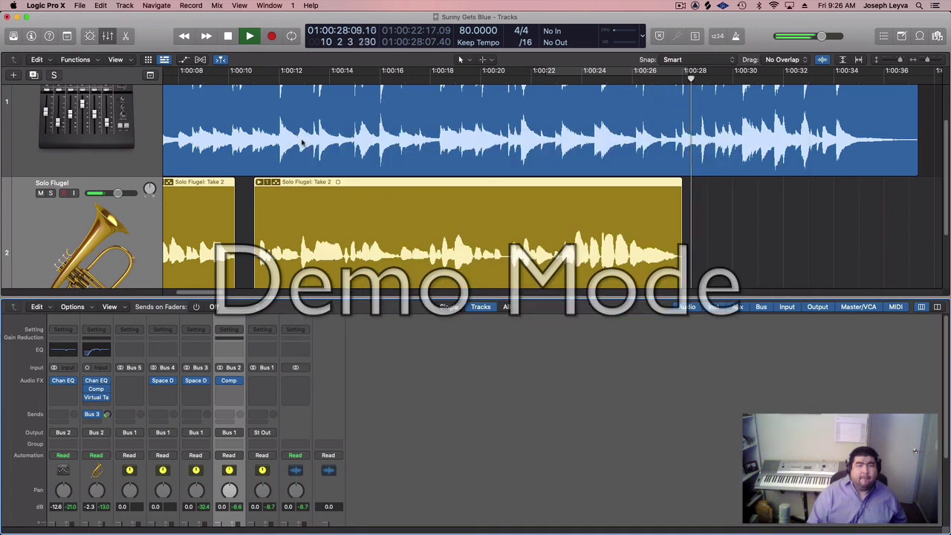
pyautogui.press('space')
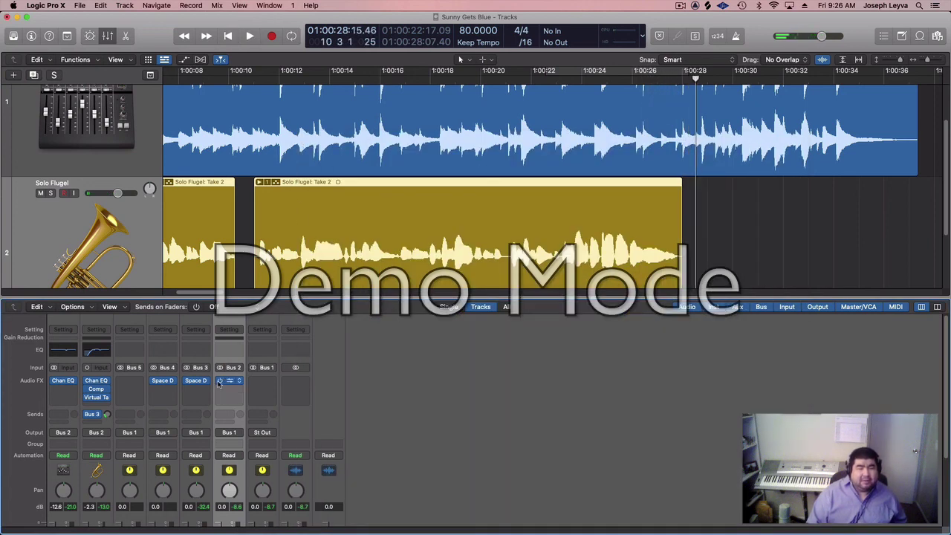
# Step: Play the mix from about 1:00:11 to audition the effect of the Track bus compressor
pyautogui.click(269, 79)
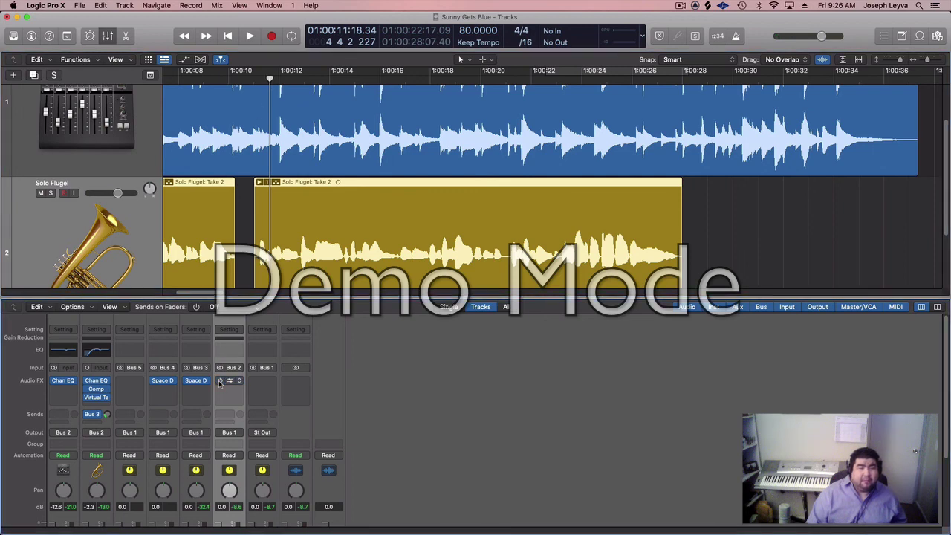
pyautogui.press('space')
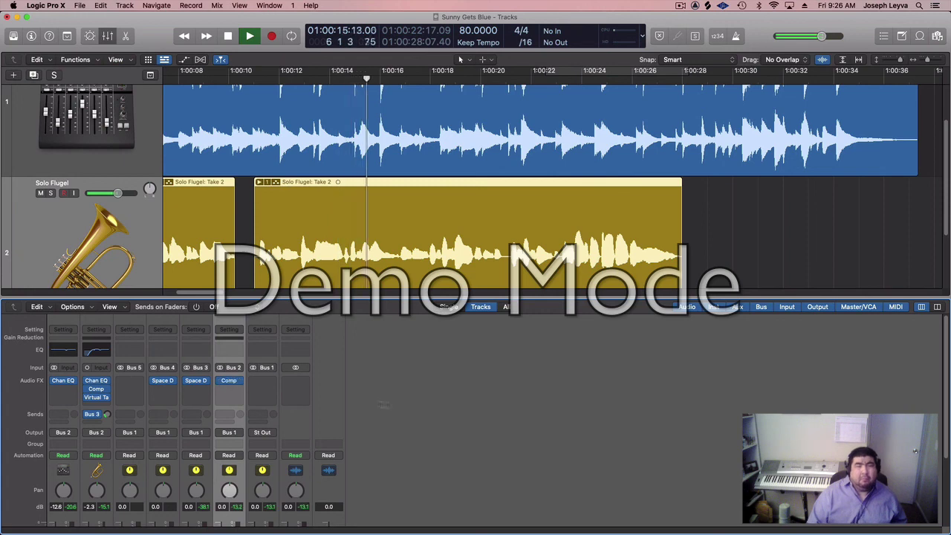
pyautogui.press('space')
# Step: Add a send from the Track aux to Bus 4 (Room) and set its level to about -15.7 dB during playback
pyautogui.scroll(-3, 473, 396)
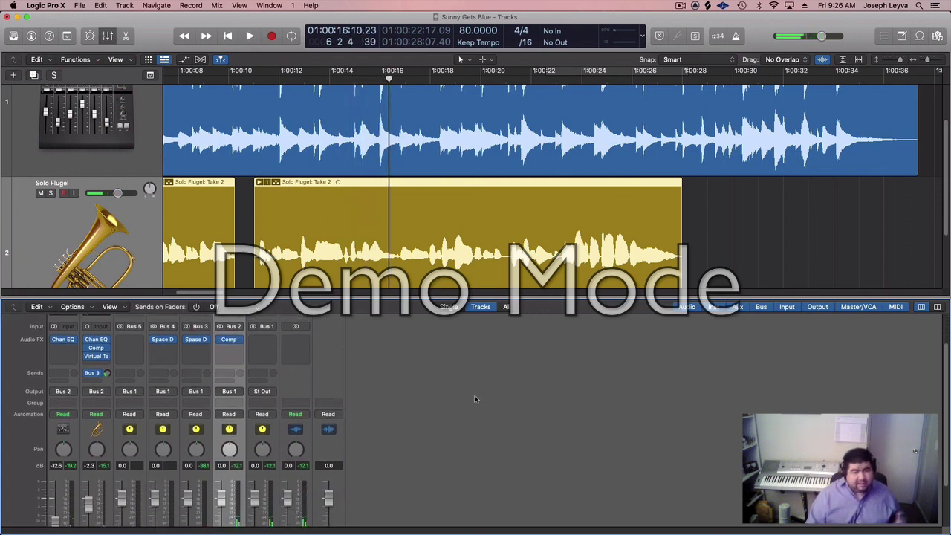
pyautogui.click(230, 374)
pyautogui.moveTo(232, 387)
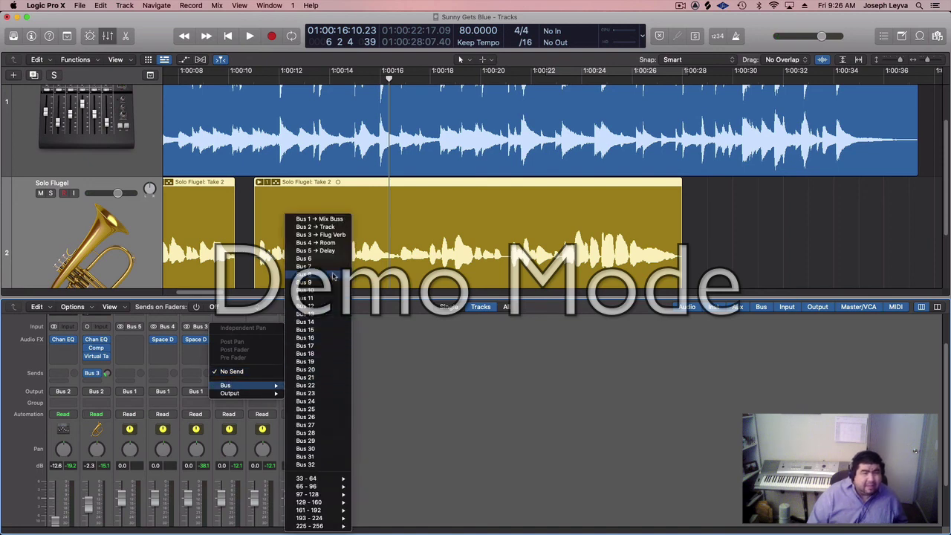
pyautogui.click(331, 242)
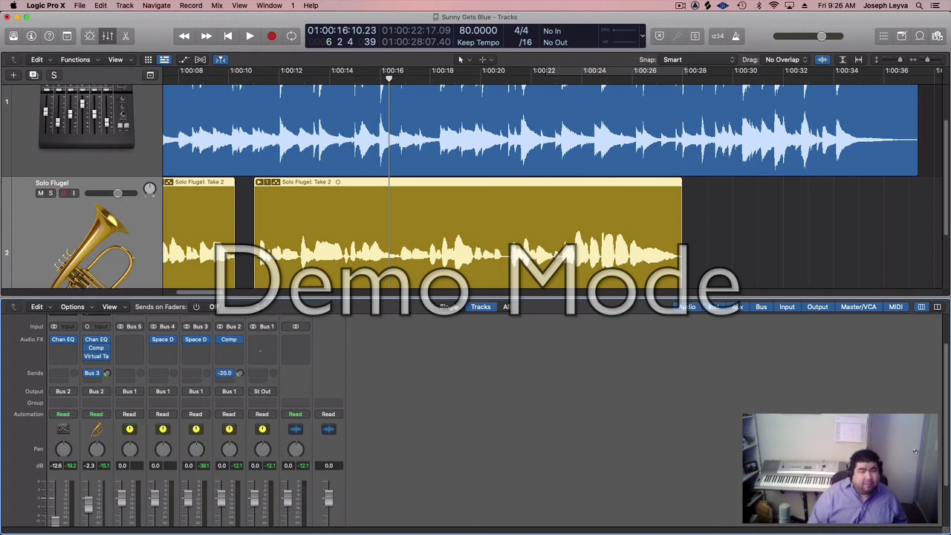
pyautogui.press('space')
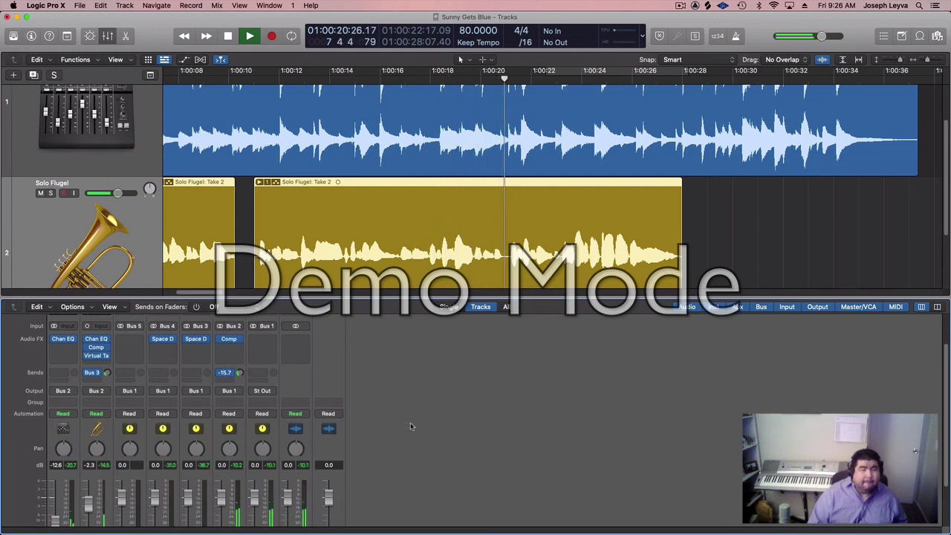
# Step: Raise the backing track's fader to -10.4 dB while checking the mix, and return the playhead to about 1:00:10
pyautogui.scroll(-2, 89, 454)
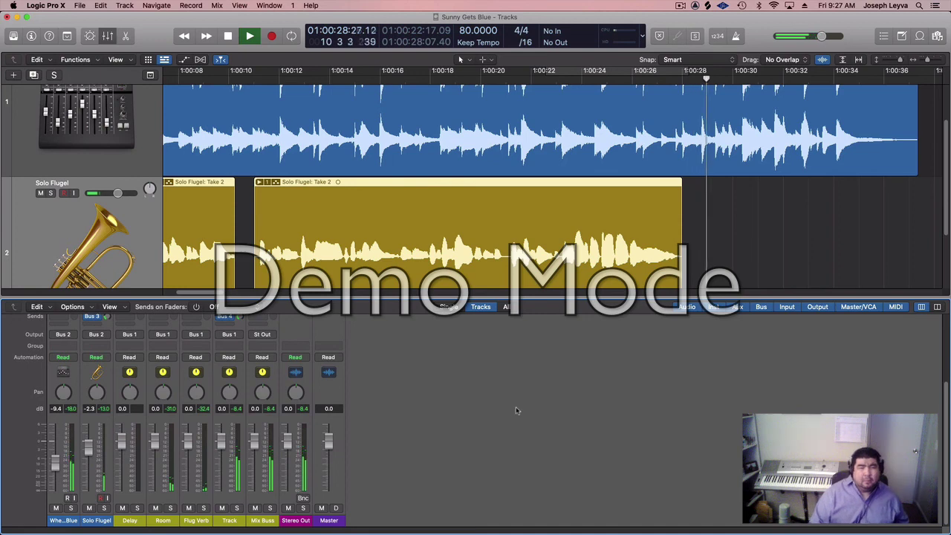
pyautogui.scroll(1, 376, 386)
pyautogui.scroll(-1, 386, 384)
pyautogui.press('space')
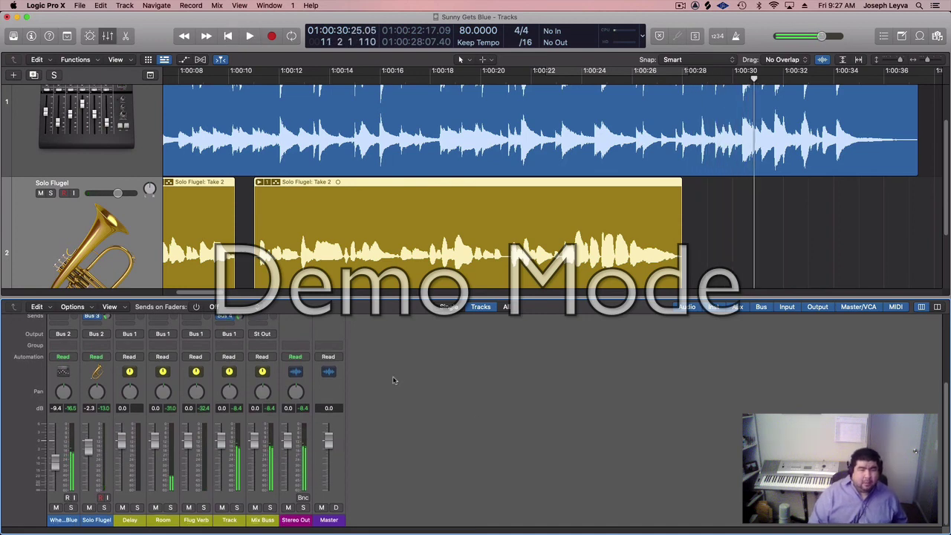
pyautogui.scroll(2, 356, 384)
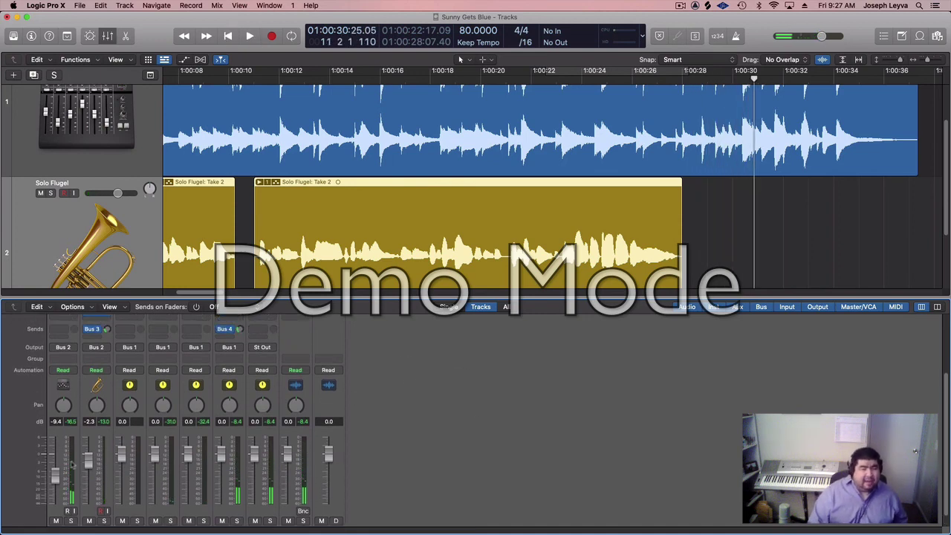
pyautogui.scroll(10, 371, 409)
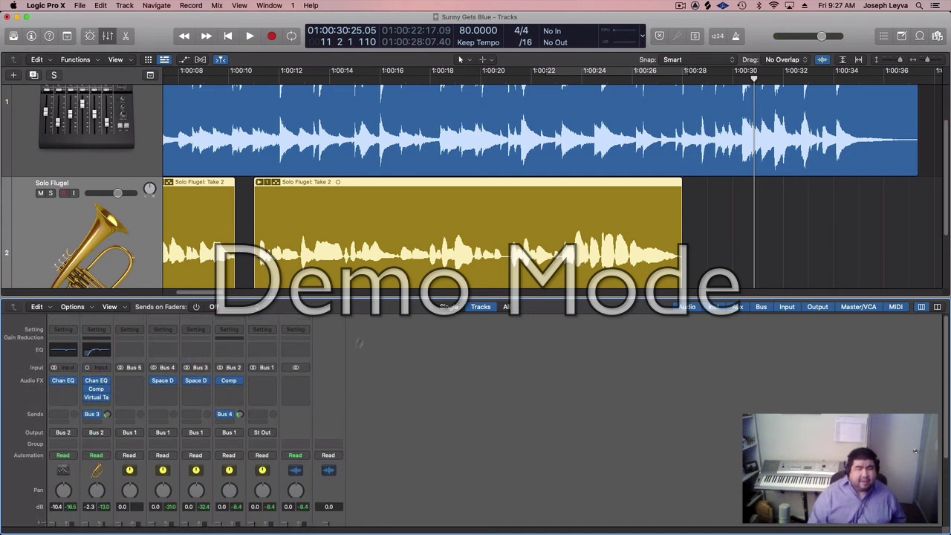
pyautogui.click(249, 80)
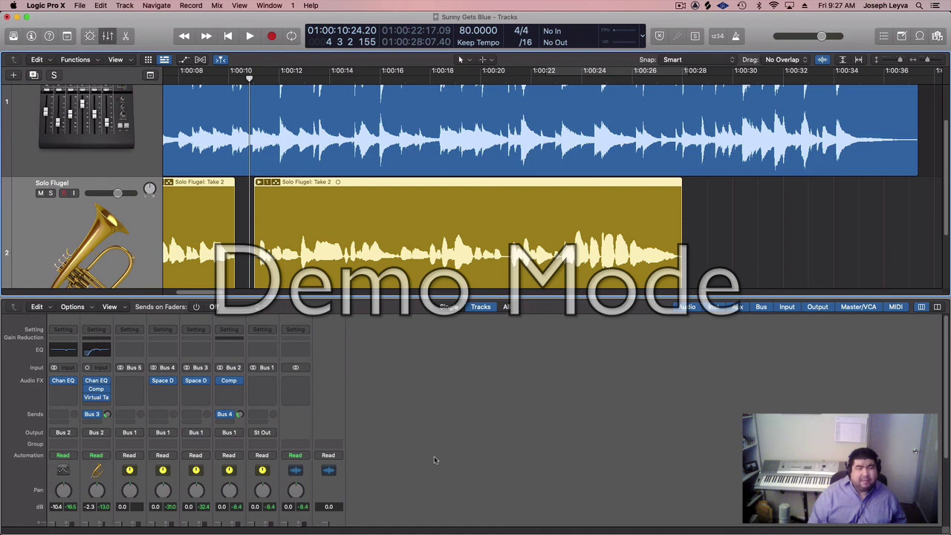
# Step: Play the mix from about 1:00:10 and raise the Solo Flugel's Bus 3 send level during playback
pyautogui.press('space')
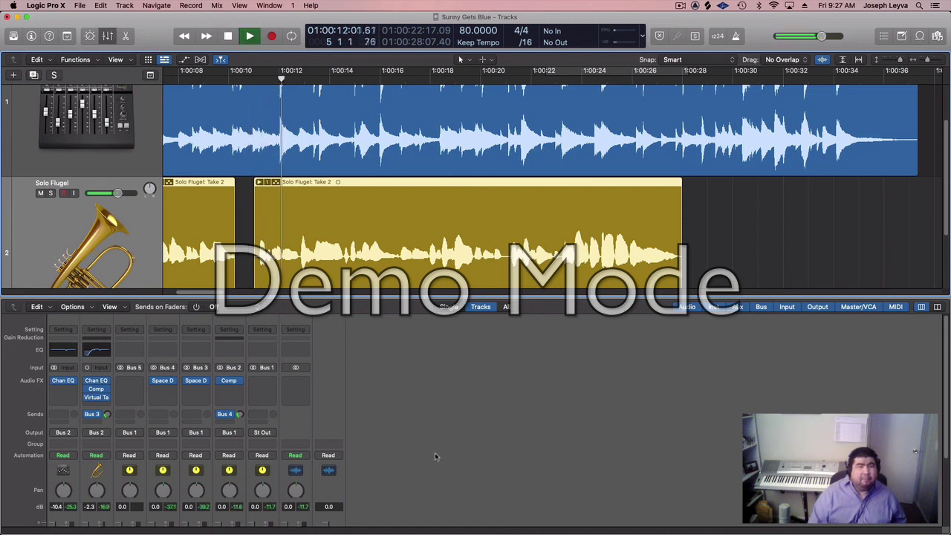
pyautogui.scroll(-2, 410, 394)
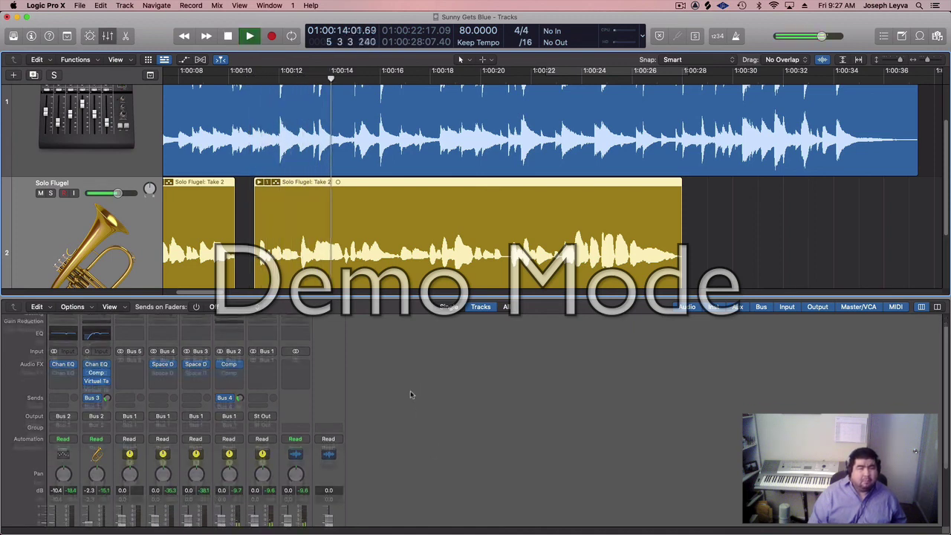
pyautogui.scroll(-2, 410, 394)
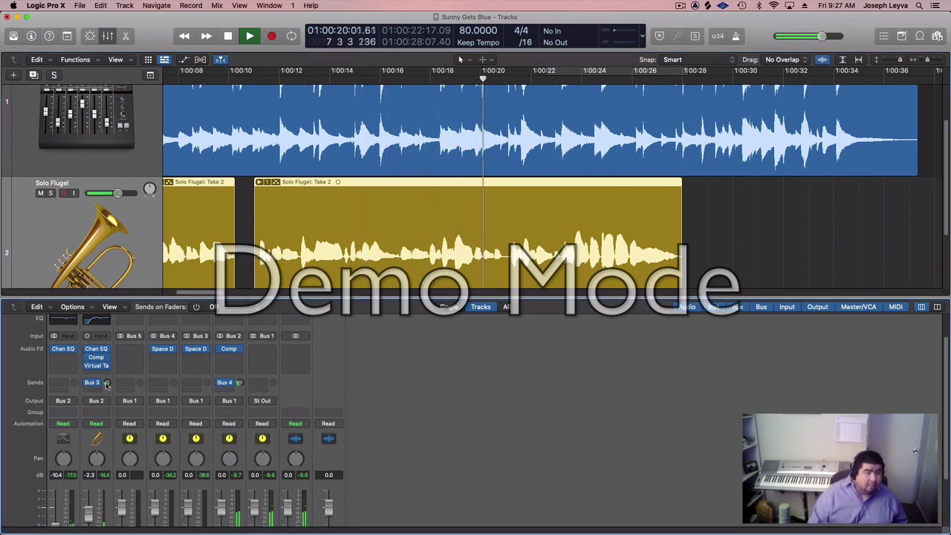
pyautogui.moveTo(107, 383); pyautogui.dragTo(108, 376)
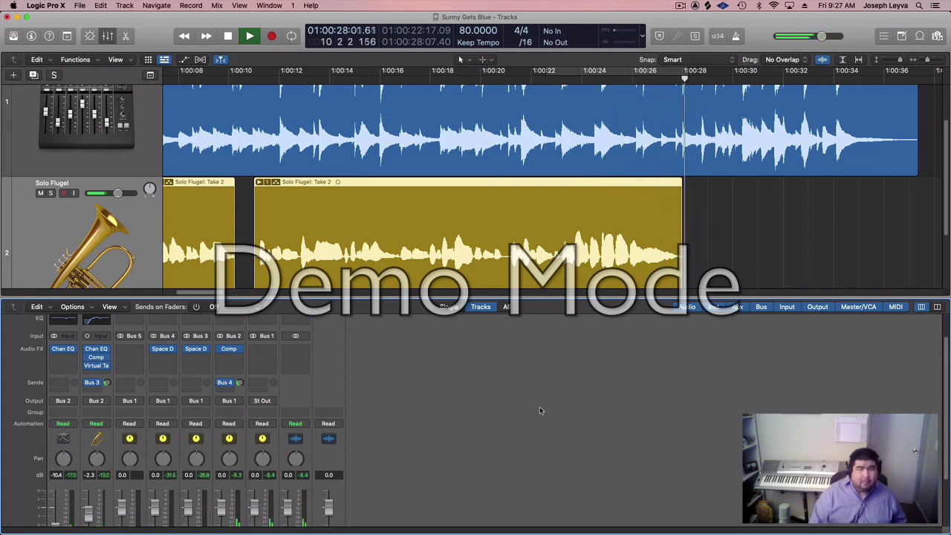
pyautogui.press('space')
pyautogui.scroll(-2, 540, 411)
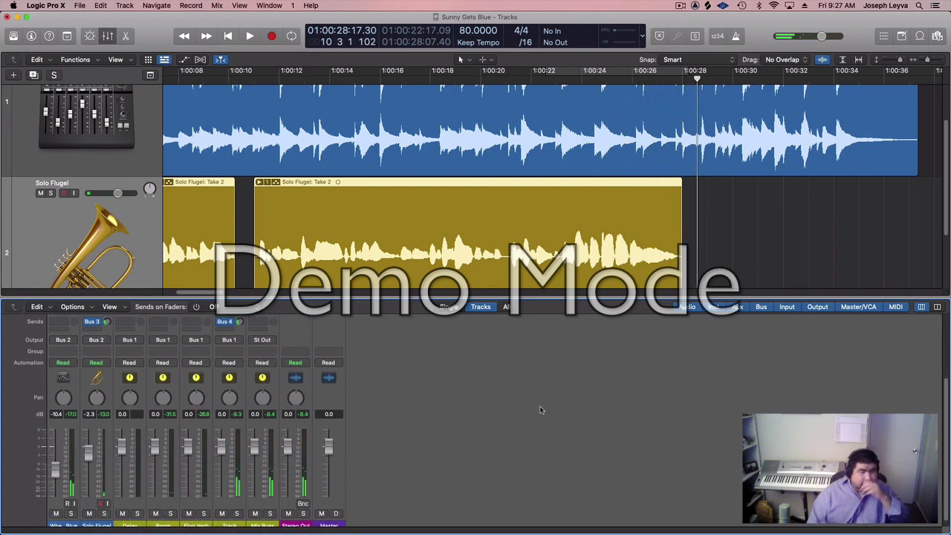
# Step: Insert a stereo Stereo Delay on the Delay aux, load its Dual 1/16 Slap preset, and close the plug-in
pyautogui.scroll(3, 541, 407)
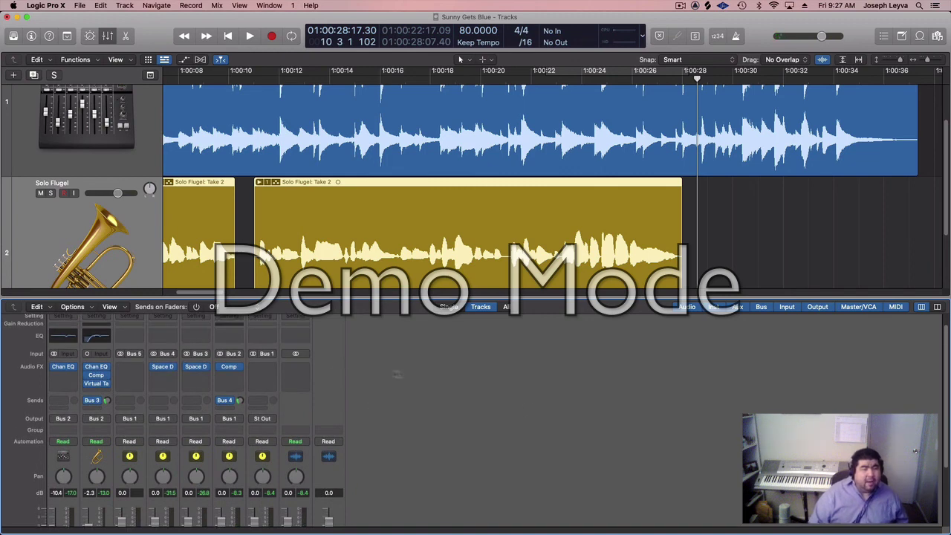
pyautogui.click(128, 367)
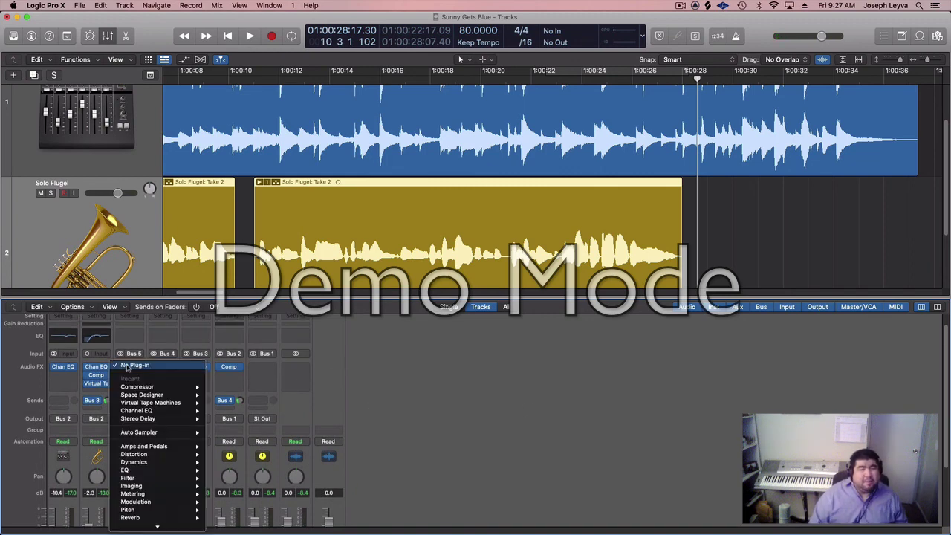
pyautogui.moveTo(146, 420)
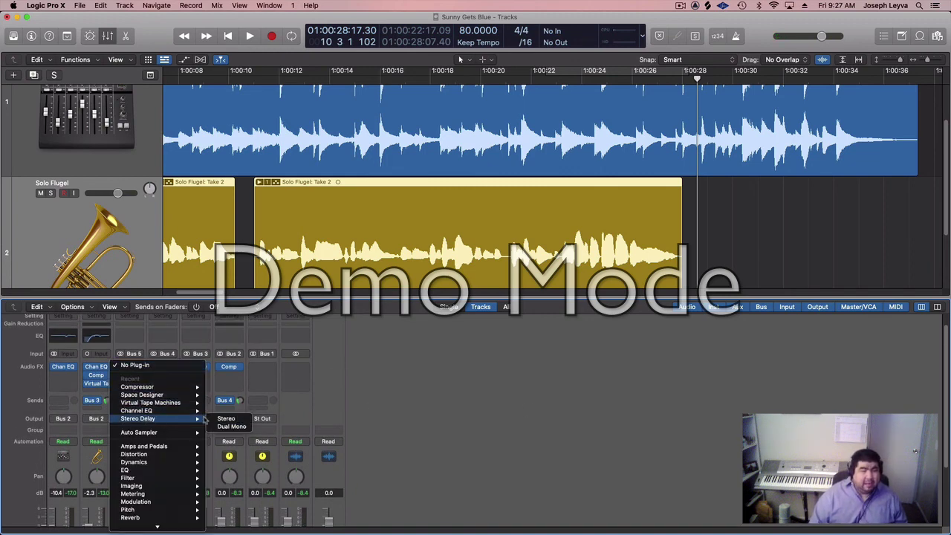
pyautogui.click(222, 420)
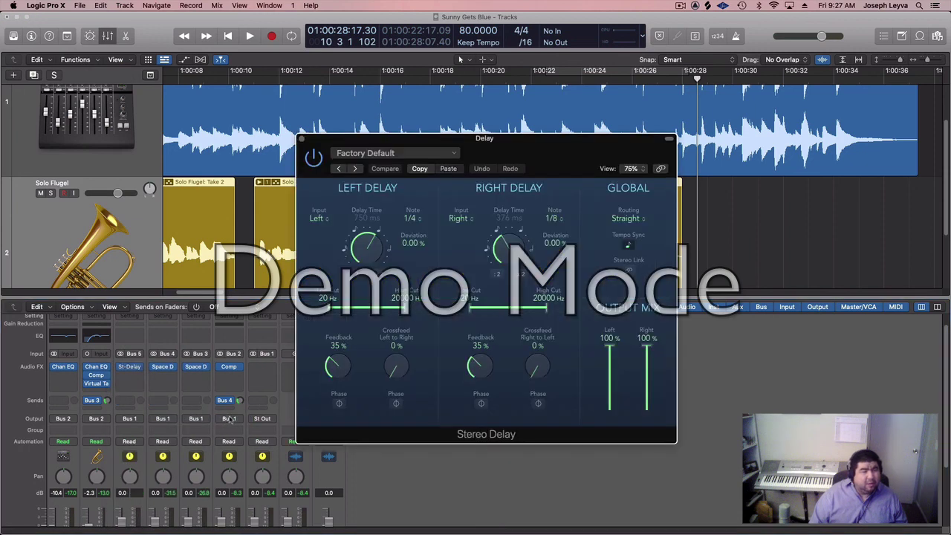
pyautogui.click(420, 154)
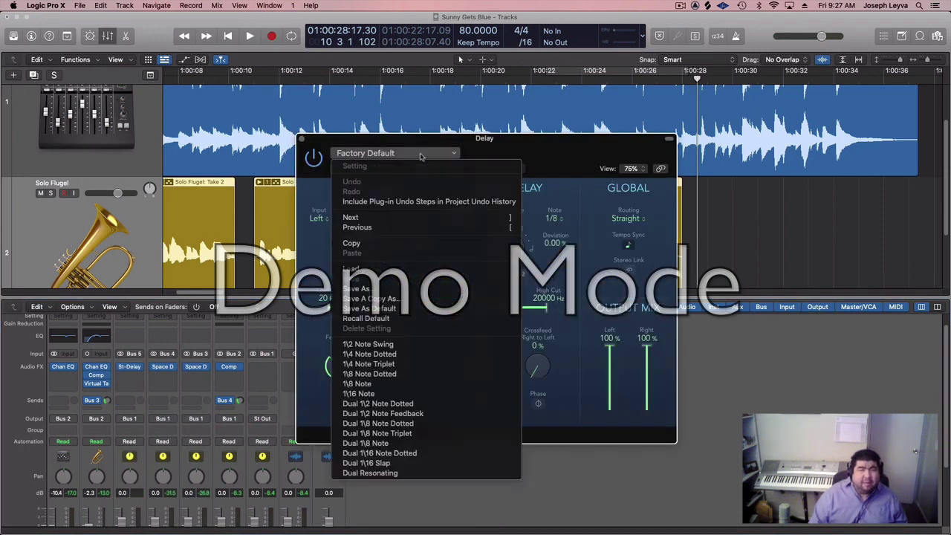
pyautogui.click(406, 463)
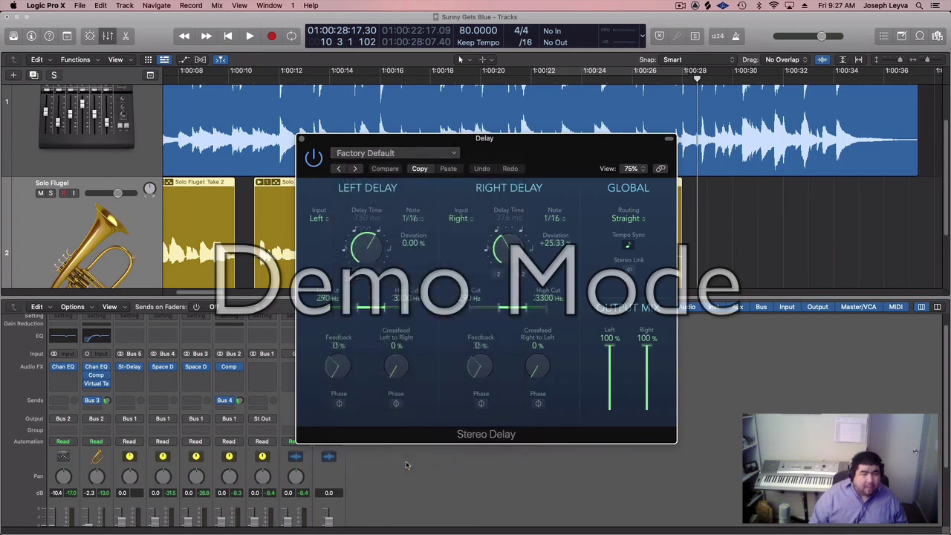
pyautogui.click(301, 141)
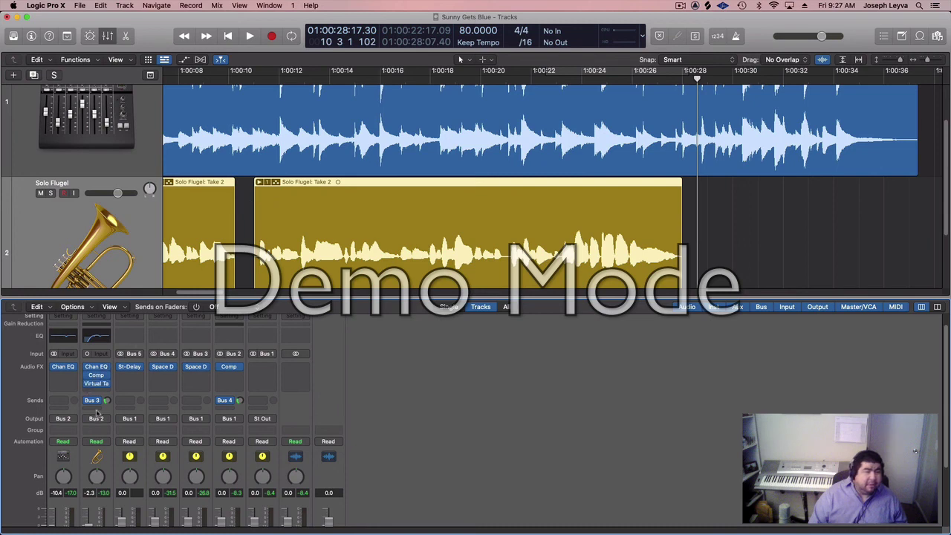
# Step: Solo the Solo Flugel track and add a send from it to Bus 5 (Delay)
pyautogui.click(93, 401)
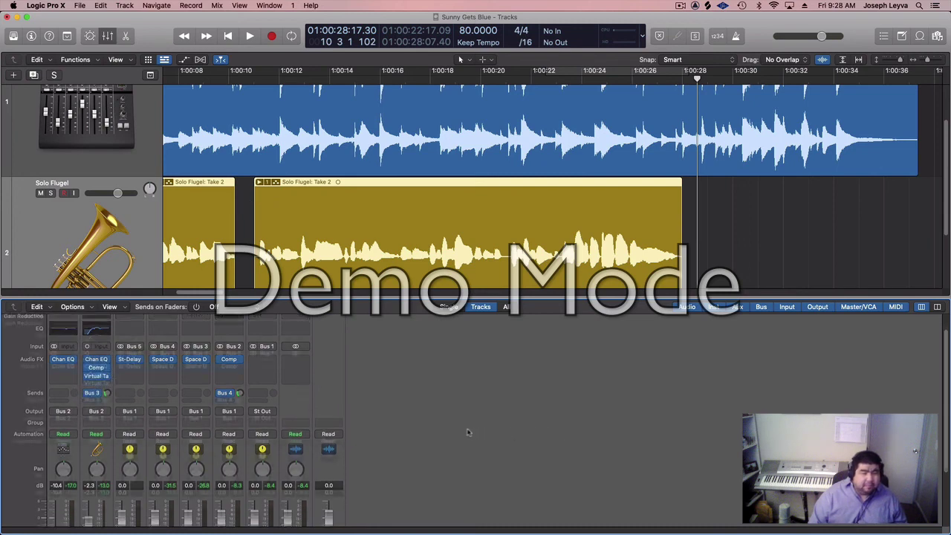
pyautogui.click(105, 520)
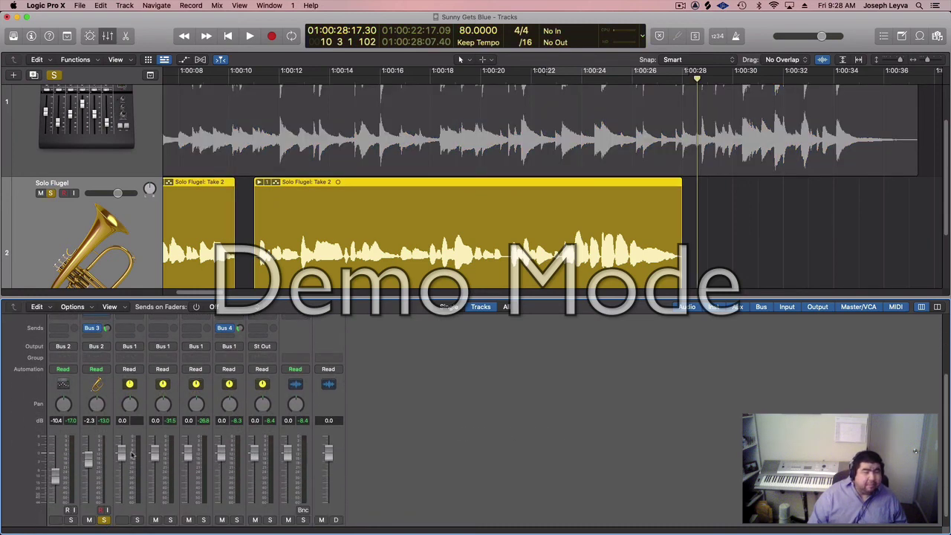
pyautogui.scroll(2, 124, 405)
pyautogui.click(99, 372)
pyautogui.moveTo(93, 383)
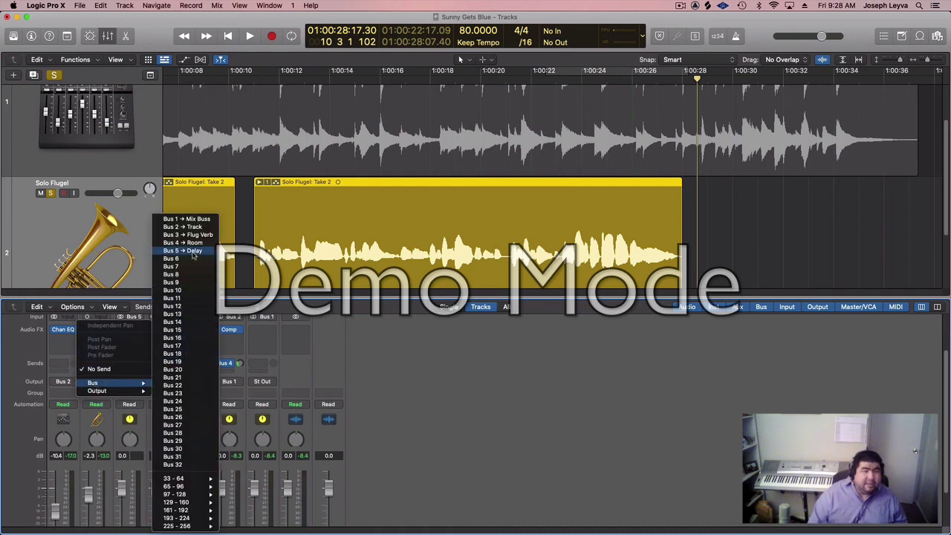
pyautogui.click(188, 250)
pyautogui.scroll(3, 170, 364)
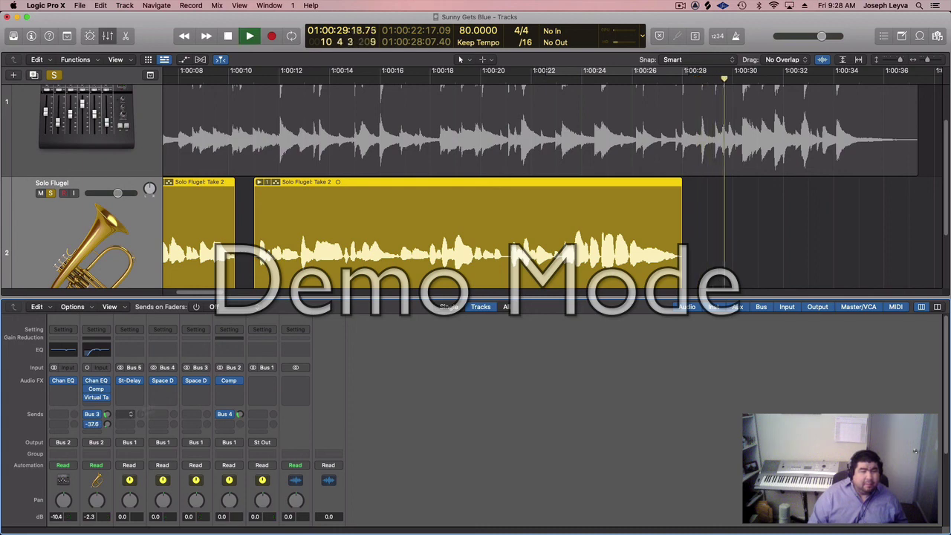
# Step: Play the soloed flugelhorn from about 1:00:11 and raise its Bus 5 delay send level during playback
pyautogui.click(267, 78)
pyautogui.press('space')
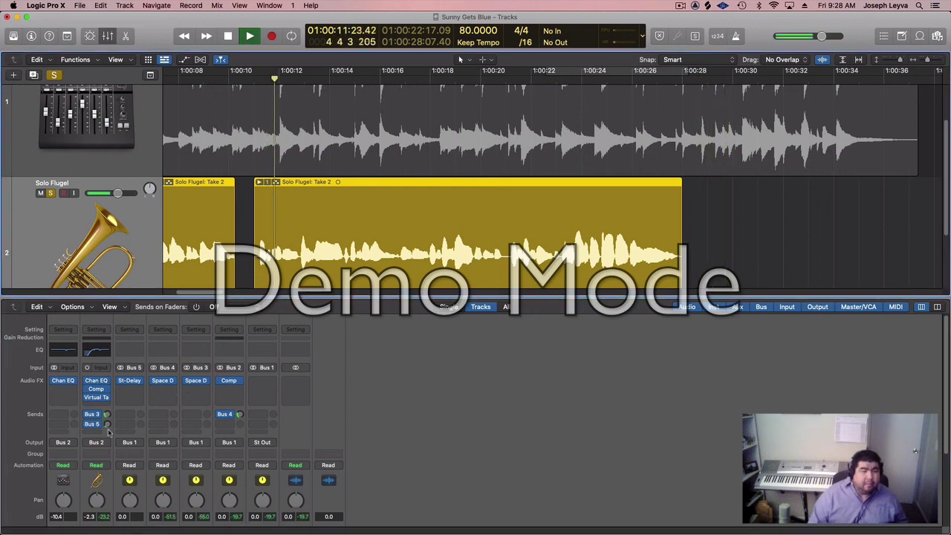
pyautogui.moveTo(107, 426); pyautogui.dragTo(116, 406)
pyautogui.scroll(-3, 470, 435)
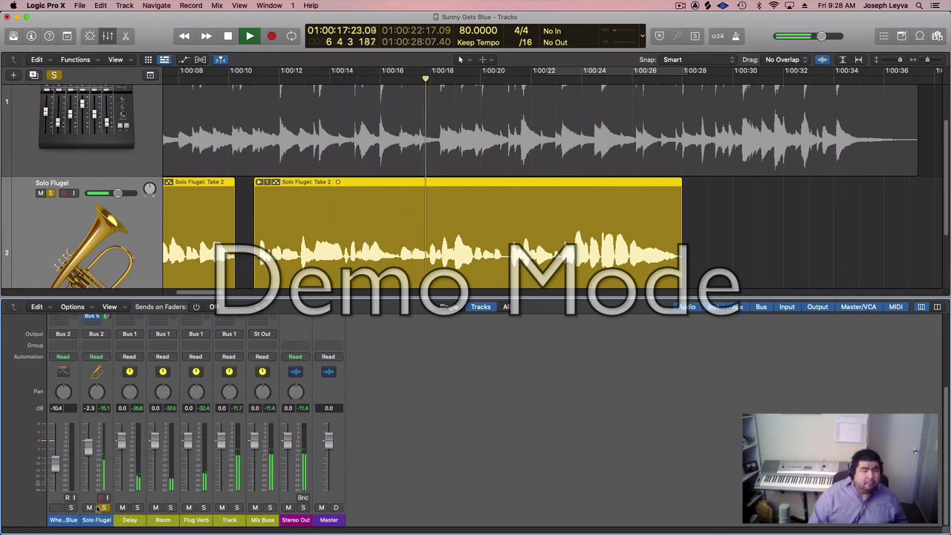
pyautogui.scroll(1, 93, 417)
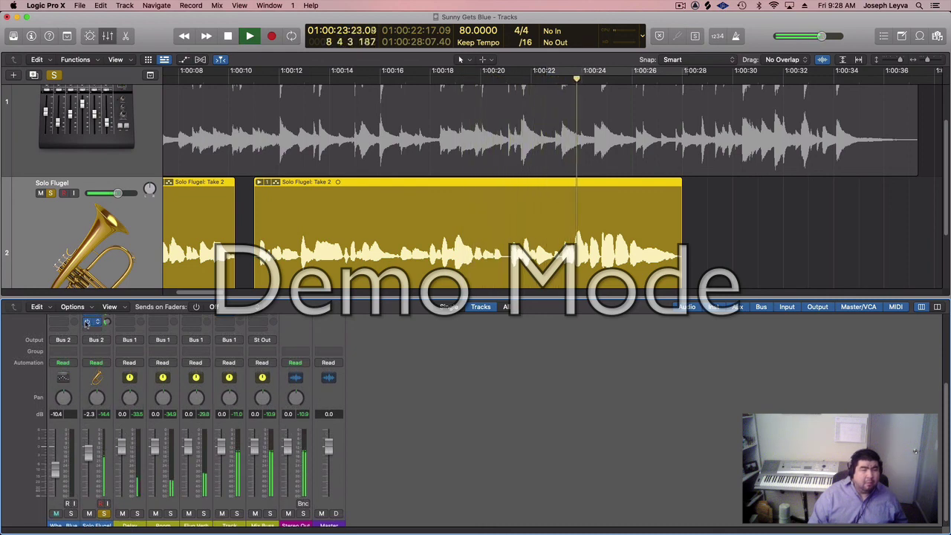
pyautogui.press('space')
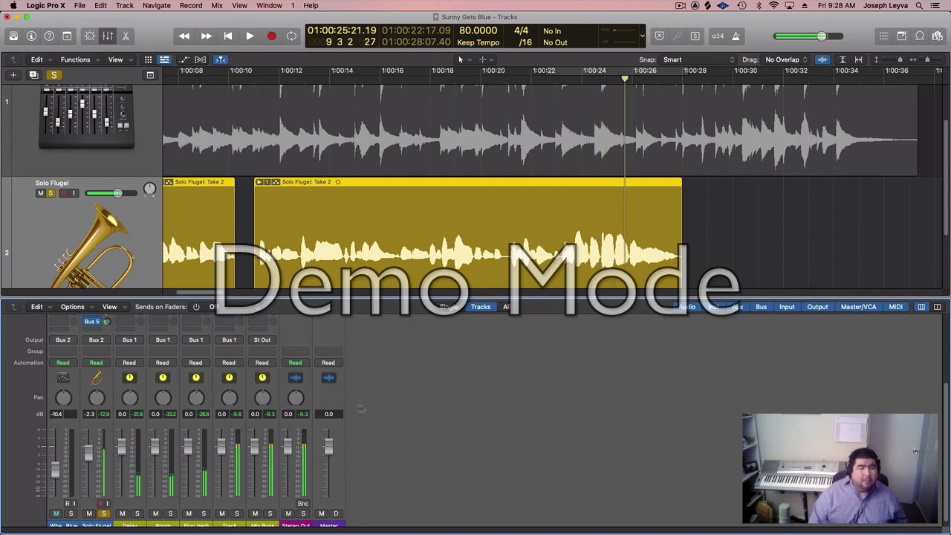
# Step: Replay from about 1:00:11, unsolo the Solo Flugel track during playback, and raise the backing track's fader to -10.2 dB
pyautogui.press('space')
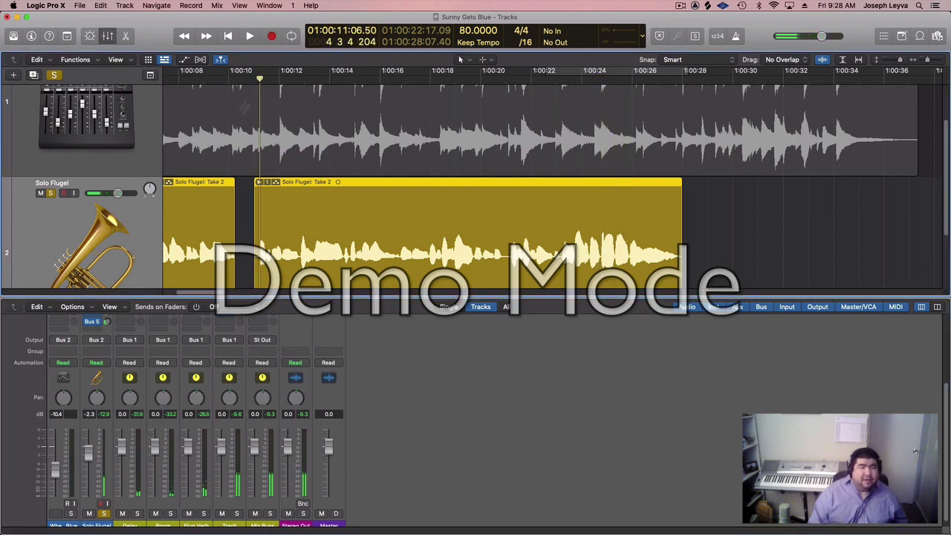
pyautogui.press('space')
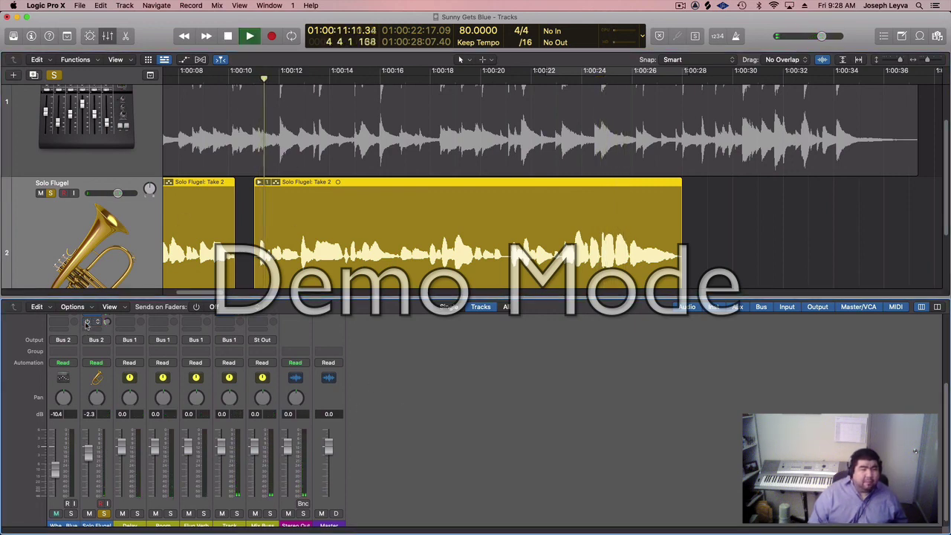
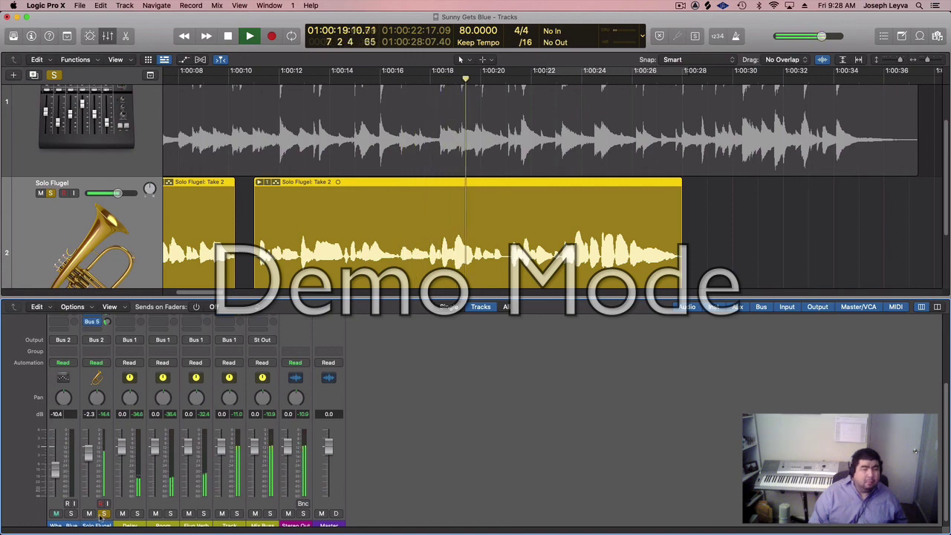
pyautogui.click(103, 513)
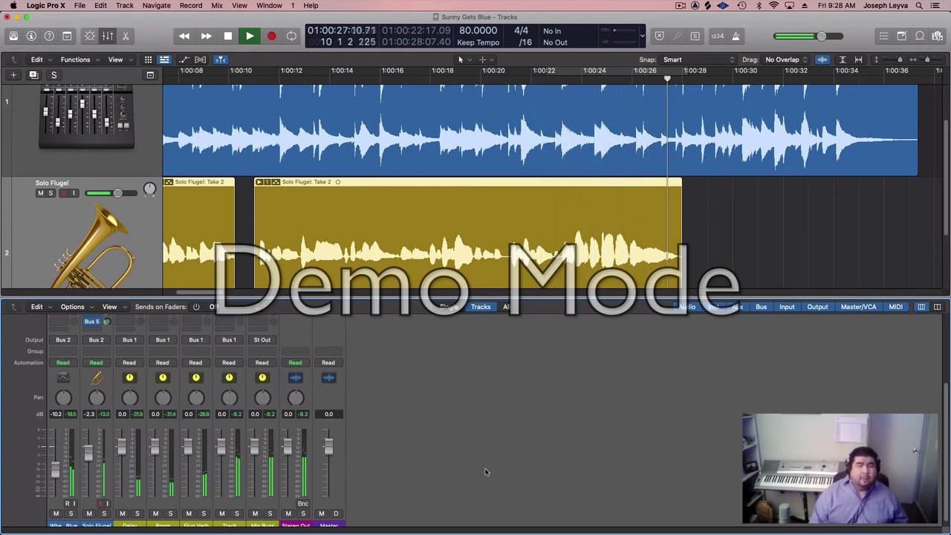
pyautogui.press('space')
# Step: Insert Slate Digital's Virtual Tape Machines in stereo after the Track aux's compressor and lower its input by about 2.43 dB
pyautogui.scroll(5, 457, 472)
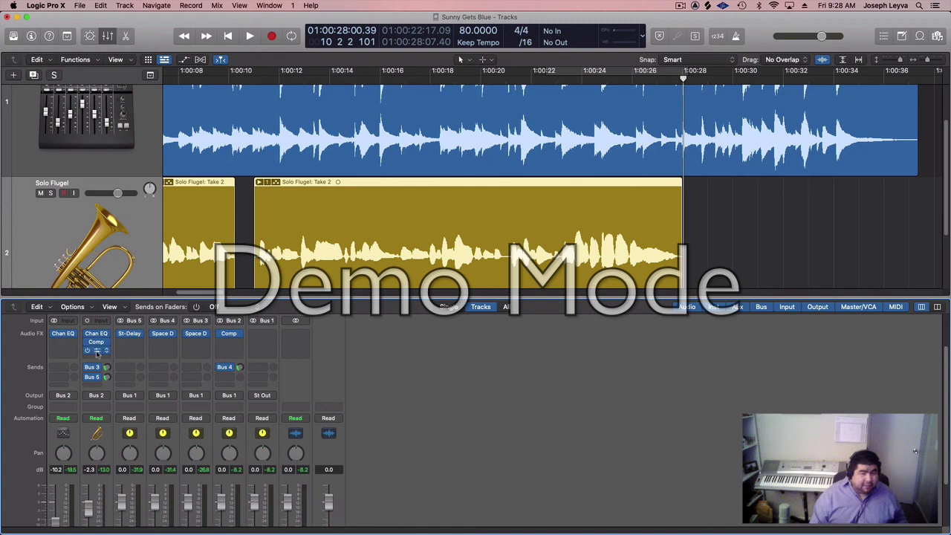
pyautogui.click(235, 342)
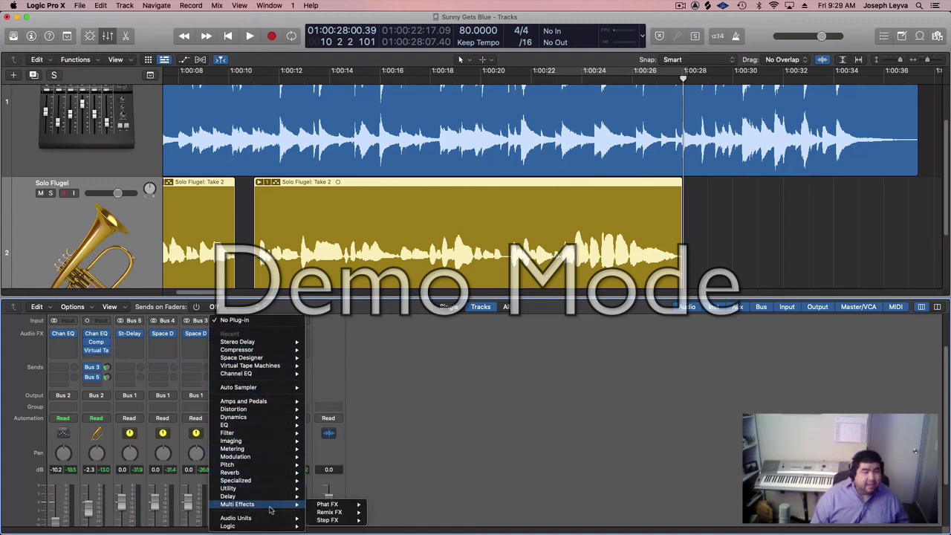
pyautogui.moveTo(270, 482)
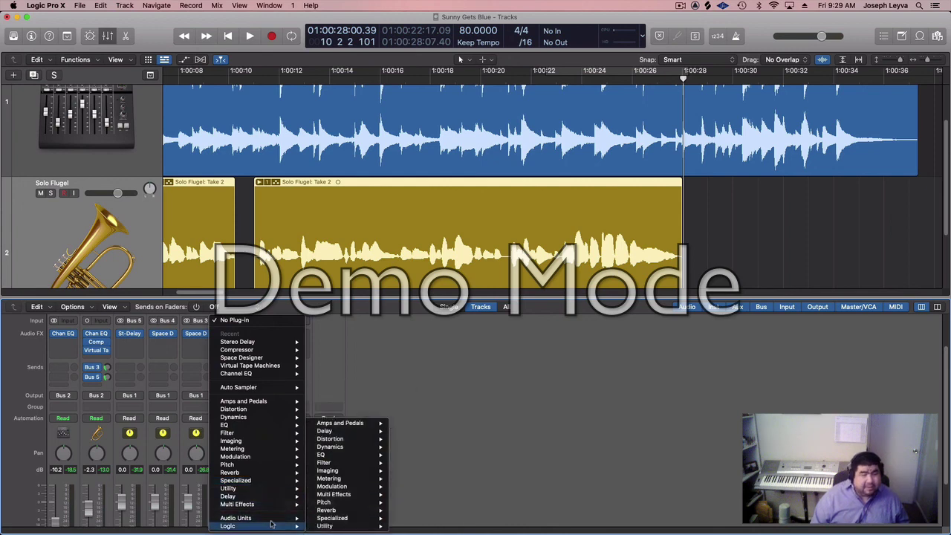
pyautogui.moveTo(276, 519)
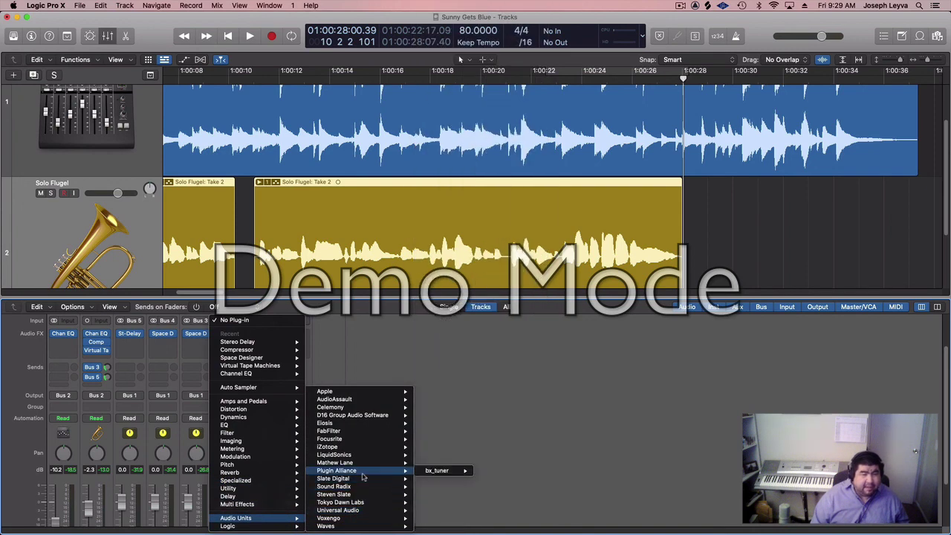
pyautogui.moveTo(364, 478)
pyautogui.moveTo(478, 481)
pyautogui.moveTo(479, 526)
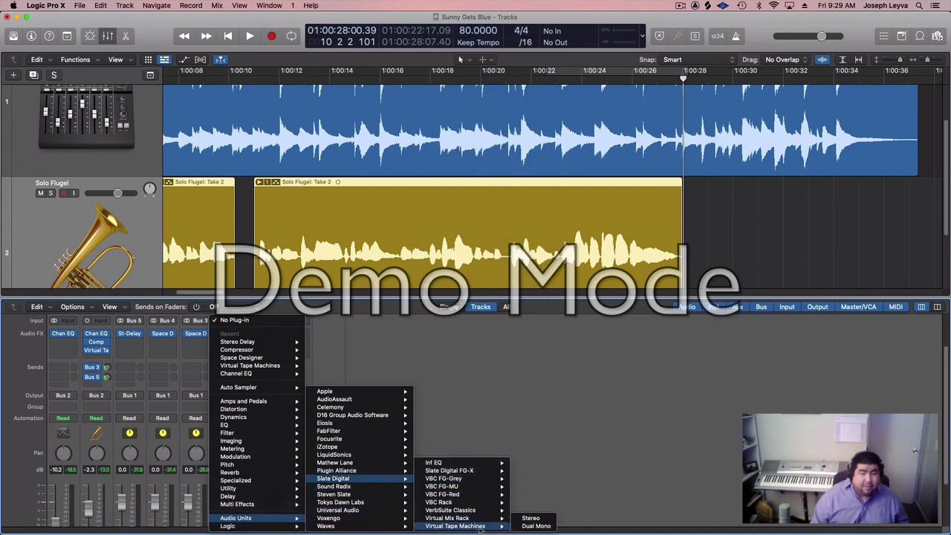
pyautogui.click(534, 518)
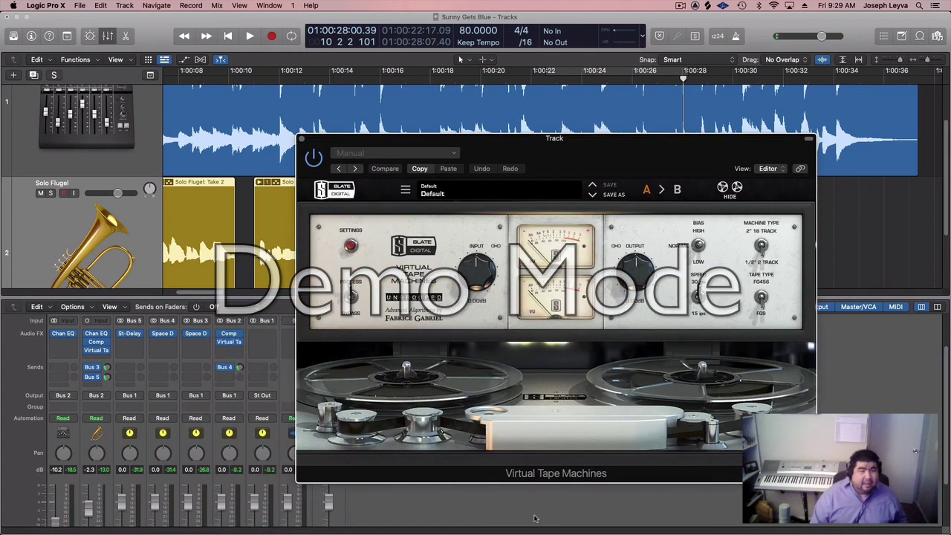
pyautogui.moveTo(482, 277); pyautogui.dragTo(480, 281)
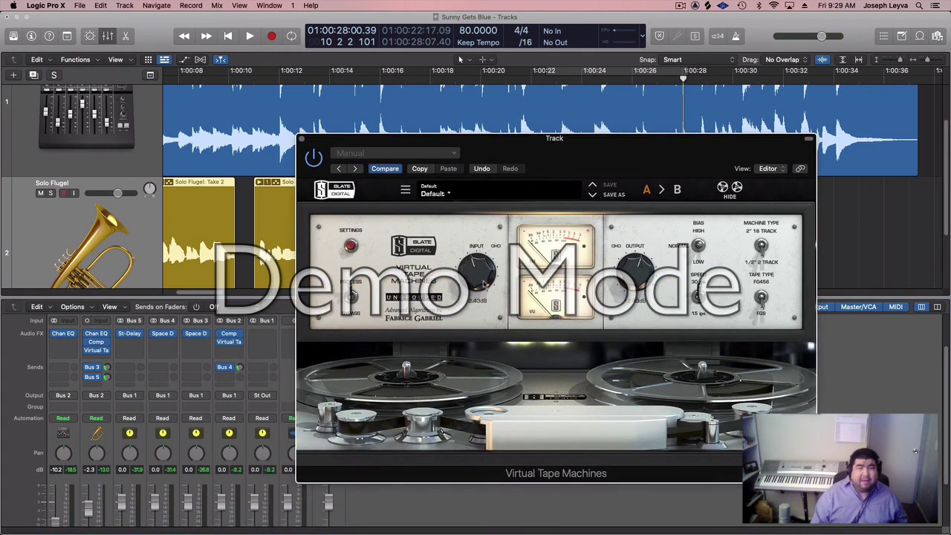
# Step: Play the mix from about 1:00:10 with Virtual Tape Machines bypassed, re-enable it to compare the sound, and close the plug-in
pyautogui.click(252, 80)
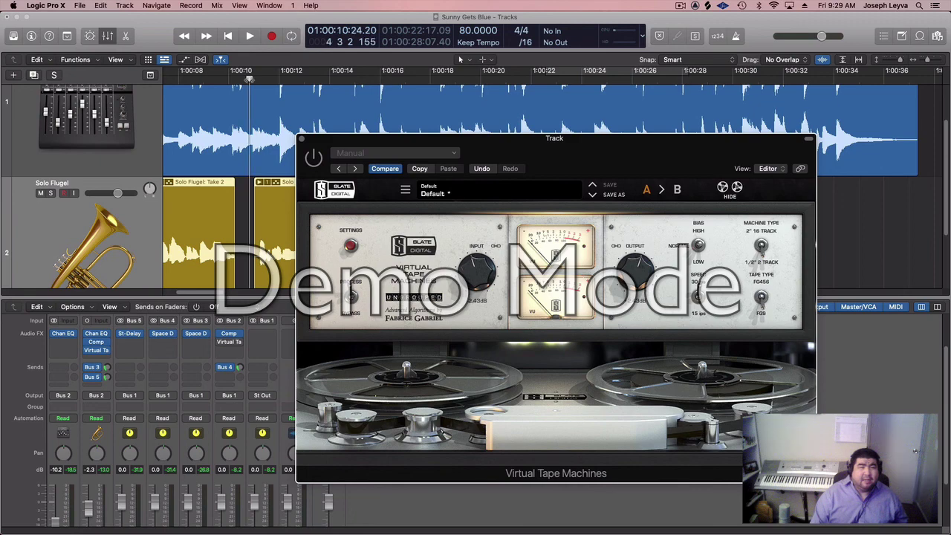
pyautogui.press('space')
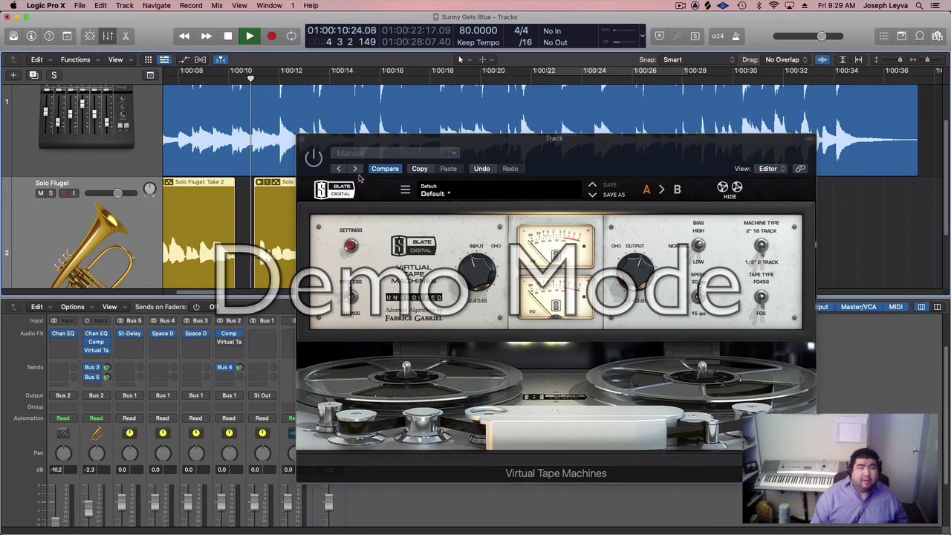
pyautogui.click(313, 157)
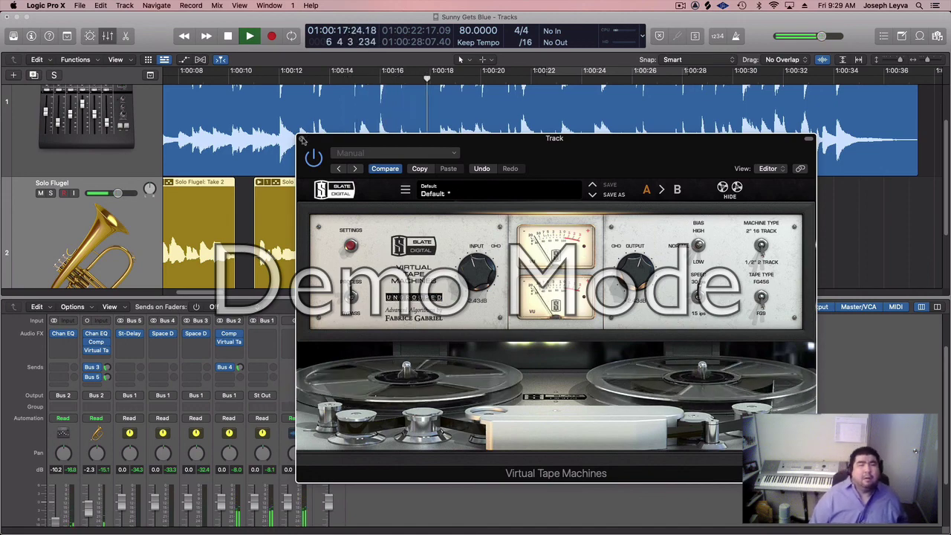
pyautogui.click(301, 138)
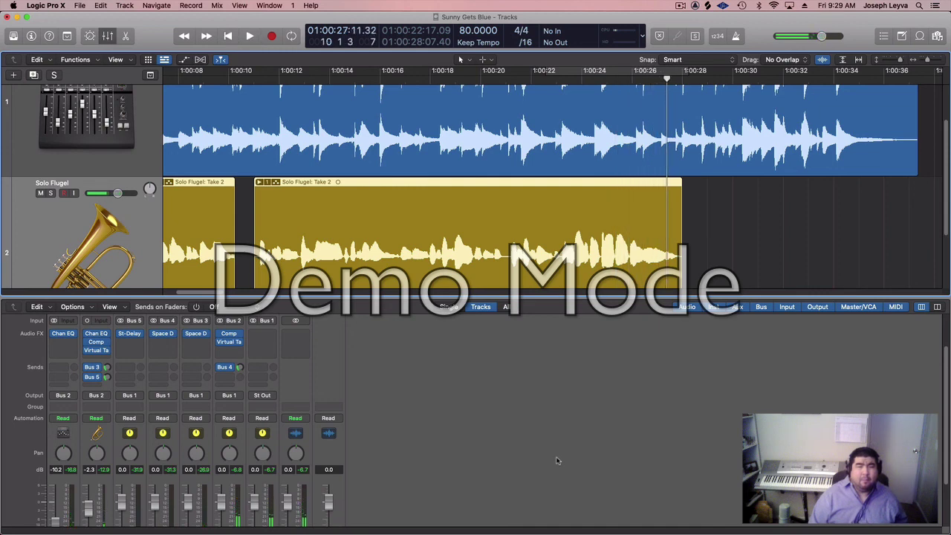
# Step: Insert the Compressor on the Mix Buss aux, choose the Vintage VCA model, and turn off auto gain and auto release
pyautogui.scroll(-5, 522, 445)
pyautogui.scroll(5, 523, 445)
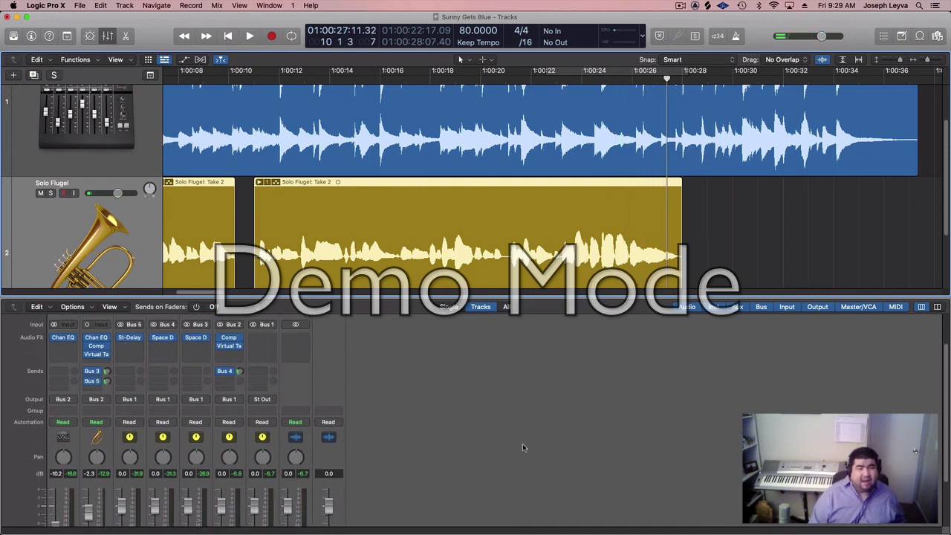
pyautogui.click(273, 340)
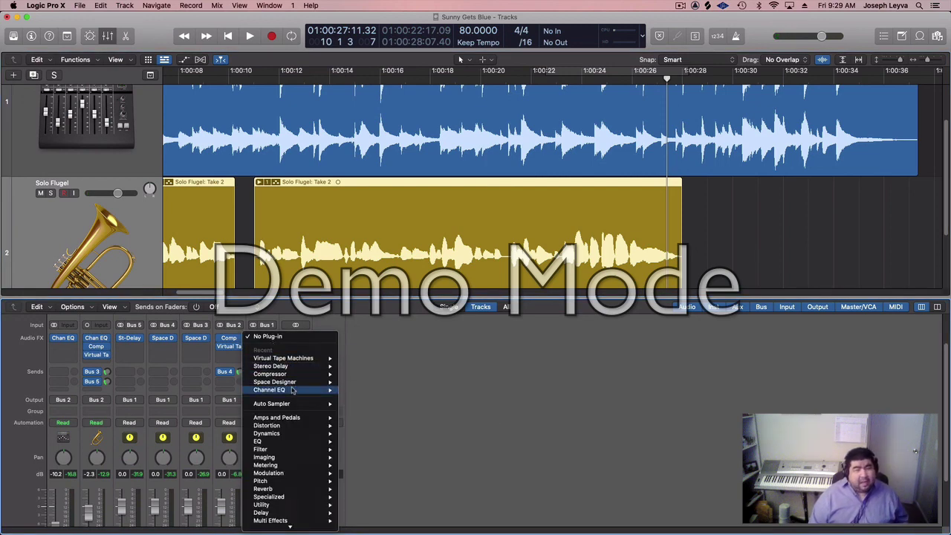
pyautogui.moveTo(294, 392)
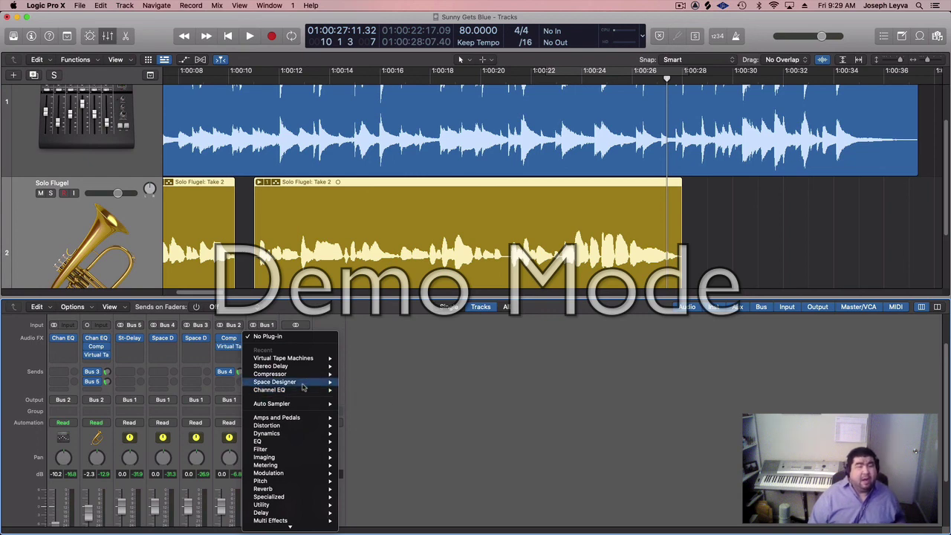
pyautogui.click(362, 376)
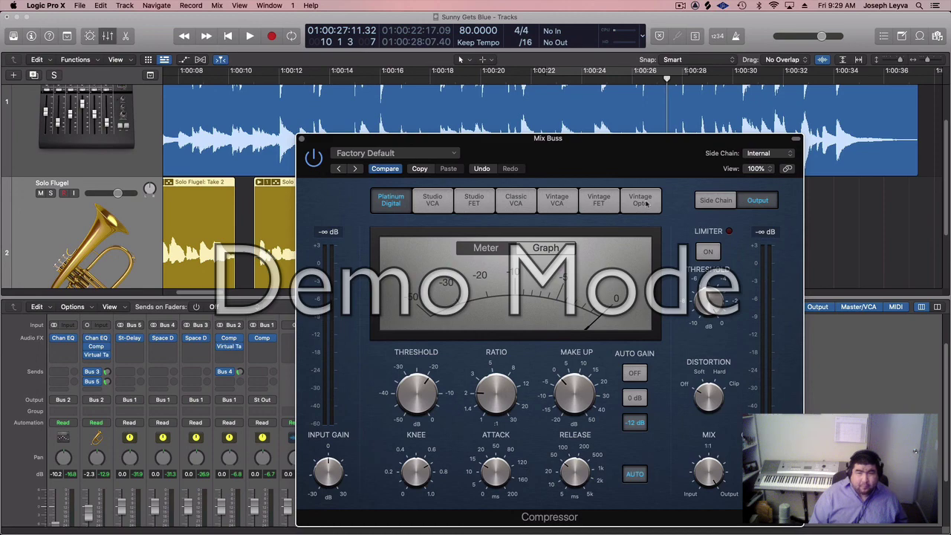
pyautogui.click(640, 200)
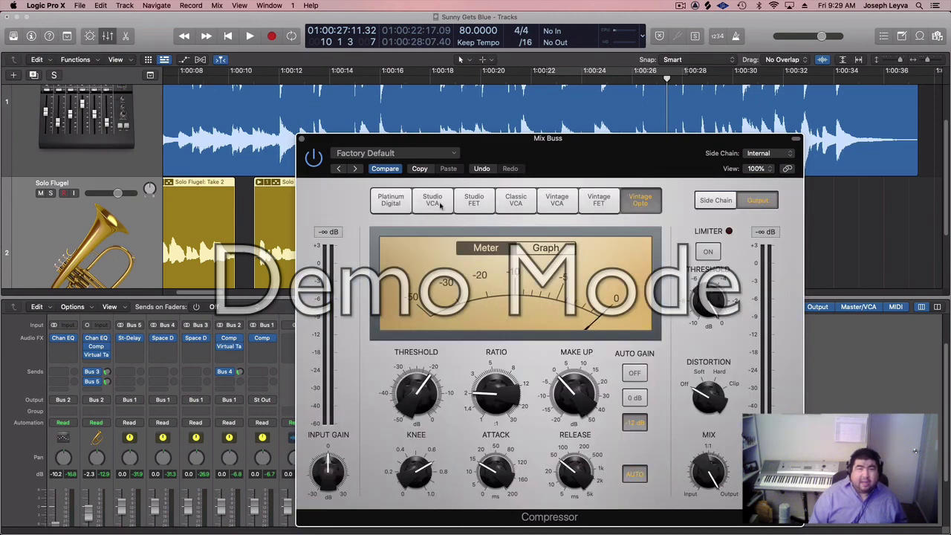
pyautogui.click(599, 201)
pyautogui.click(558, 201)
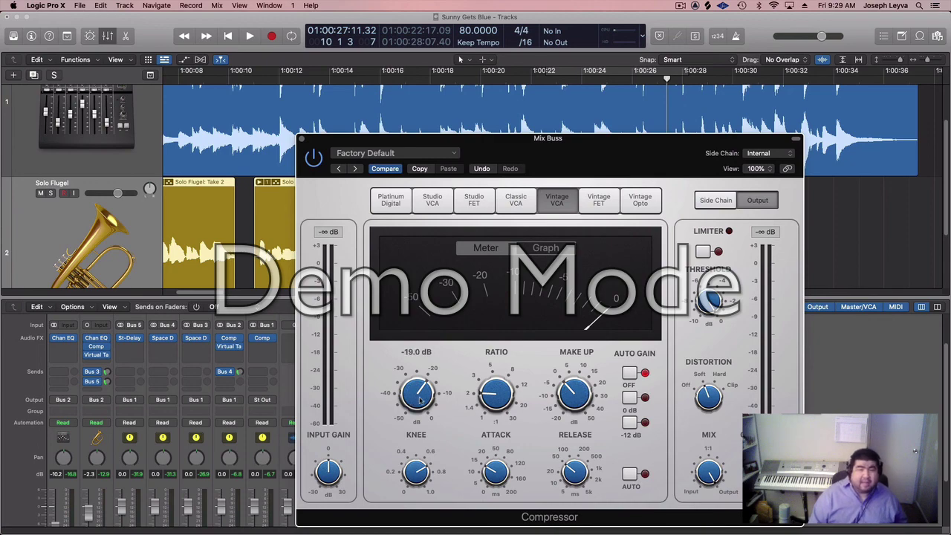
# Step: Play the mix from about 1:00:10 and lower the Mix Buss compressor's threshold during playback
pyautogui.moveTo(486, 158); pyautogui.dragTo(631, 124)
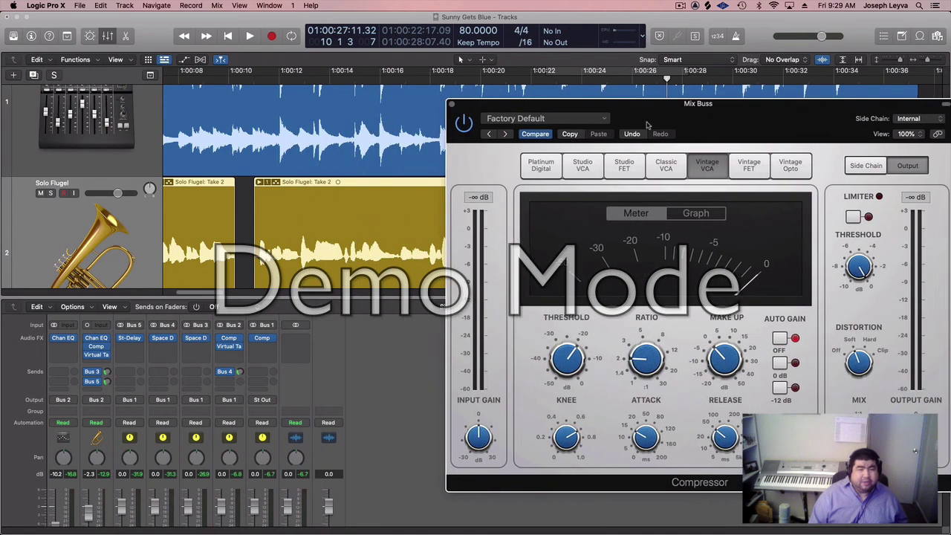
pyautogui.scroll(-3, 300, 394)
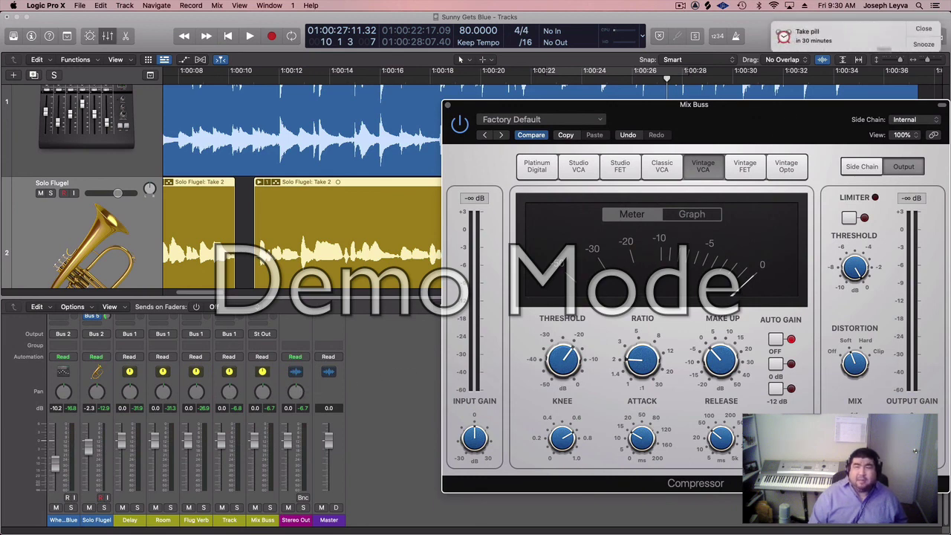
pyautogui.click(936, 31)
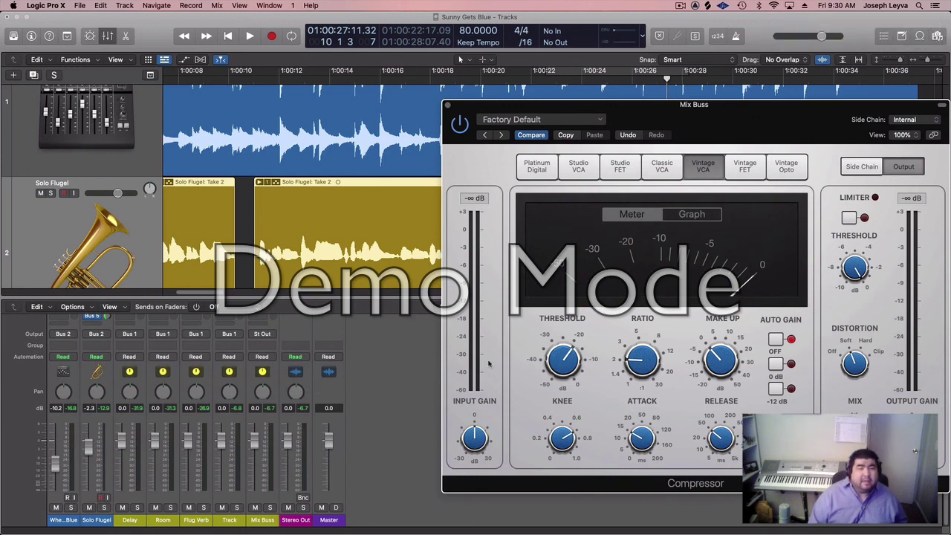
pyautogui.press('space')
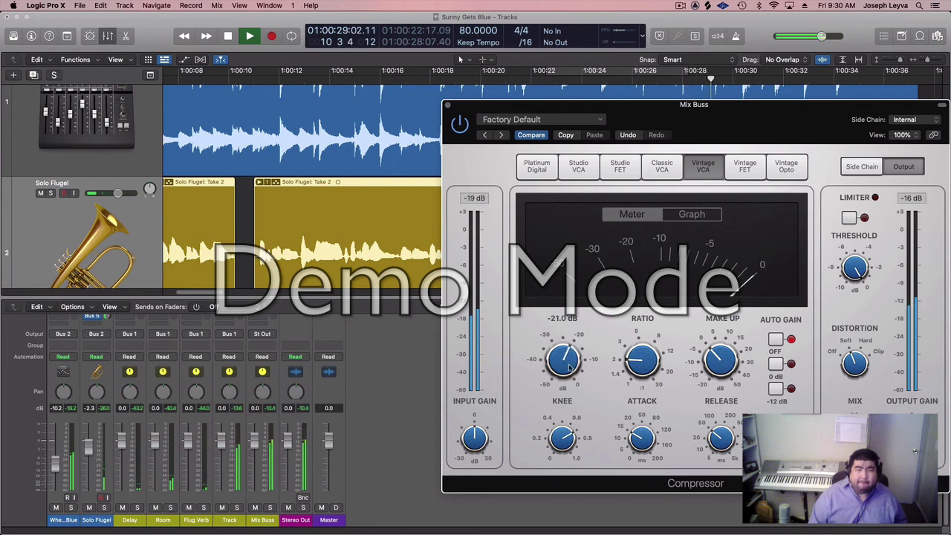
pyautogui.press('space')
pyautogui.click(245, 74)
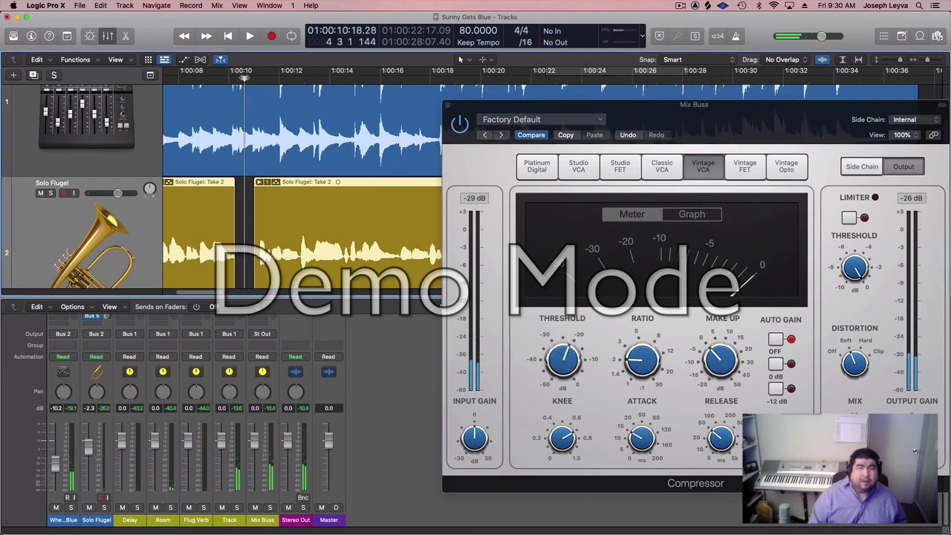
pyautogui.press('space')
pyautogui.moveTo(569, 363); pyautogui.dragTo(566, 365)
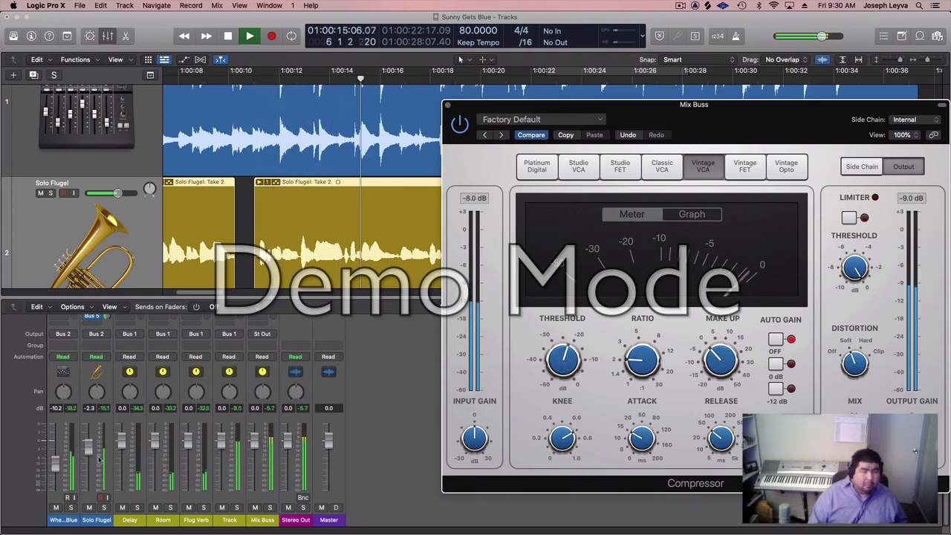
# Step: Lower the Solo Flugel fader to -6.6 dB during playback, close the Mix Buss compressor, and stop playback
pyautogui.moveTo(91, 453); pyautogui.dragTo(88, 467)
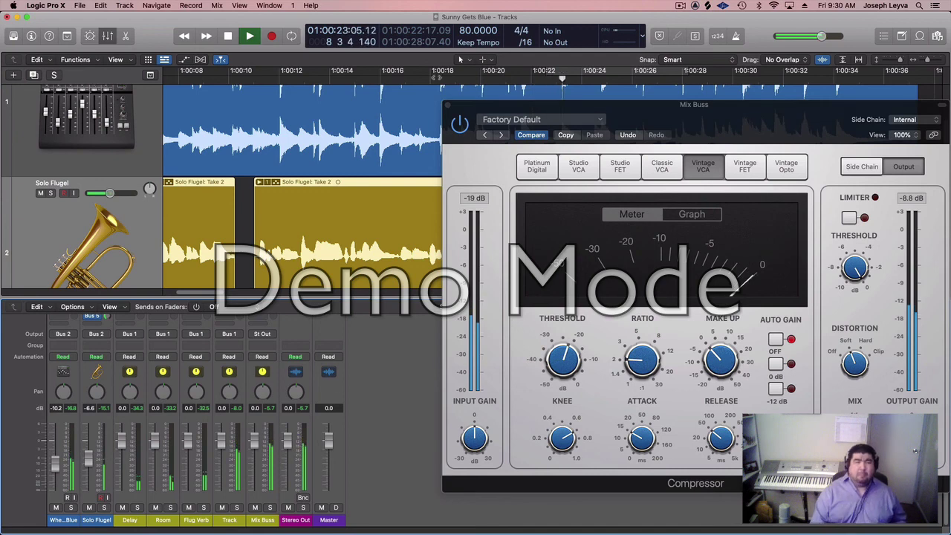
pyautogui.click(446, 105)
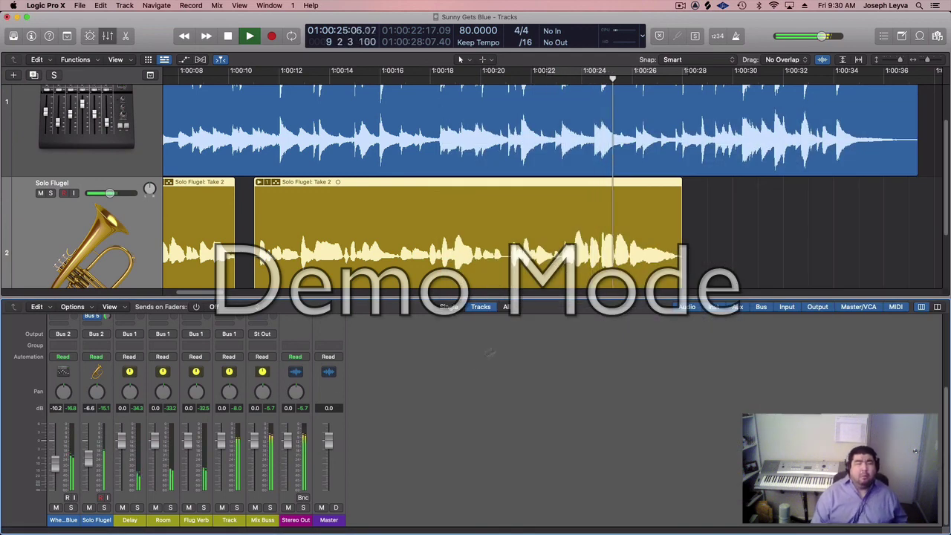
pyautogui.press('space')
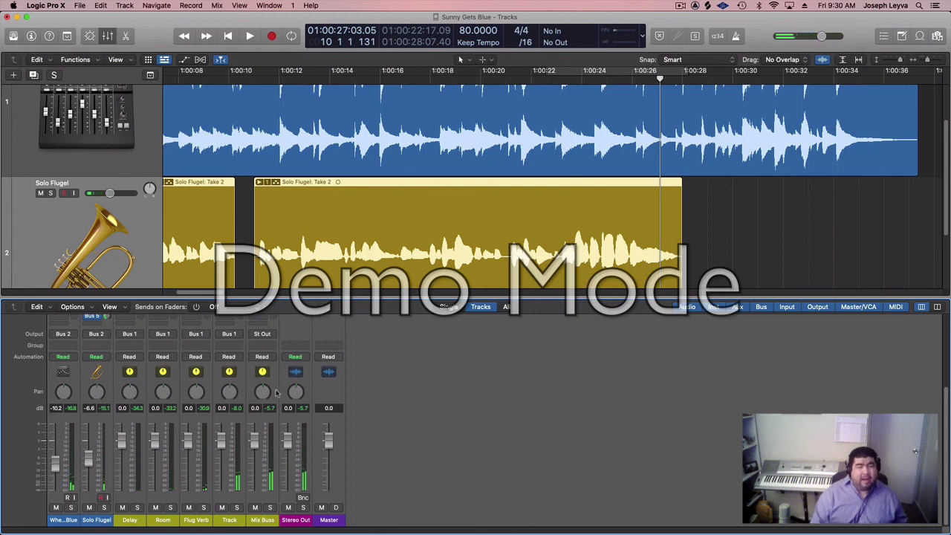
# Step: Select all channels from the backing track to Mix Buss and bypass all their plug-ins and sends
pyautogui.scroll(3, 276, 392)
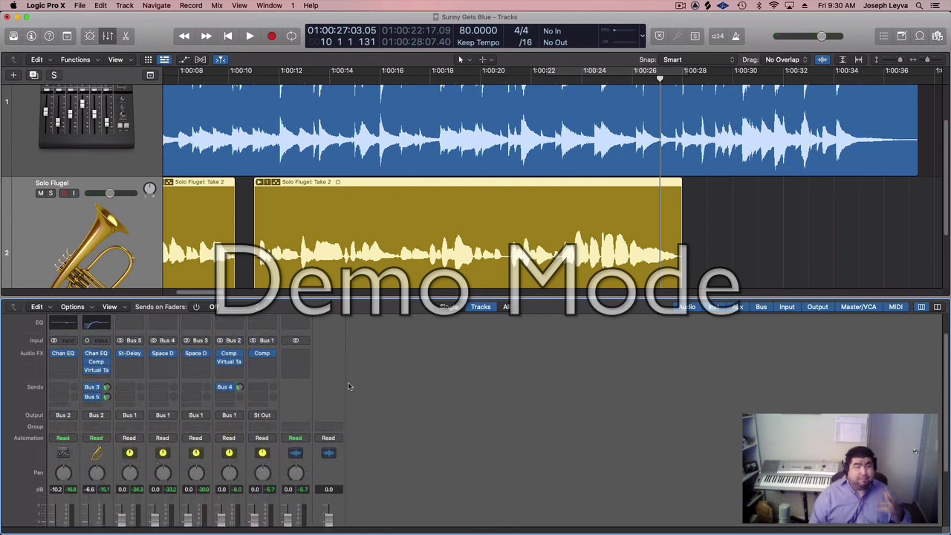
pyautogui.scroll(-3, 351, 387)
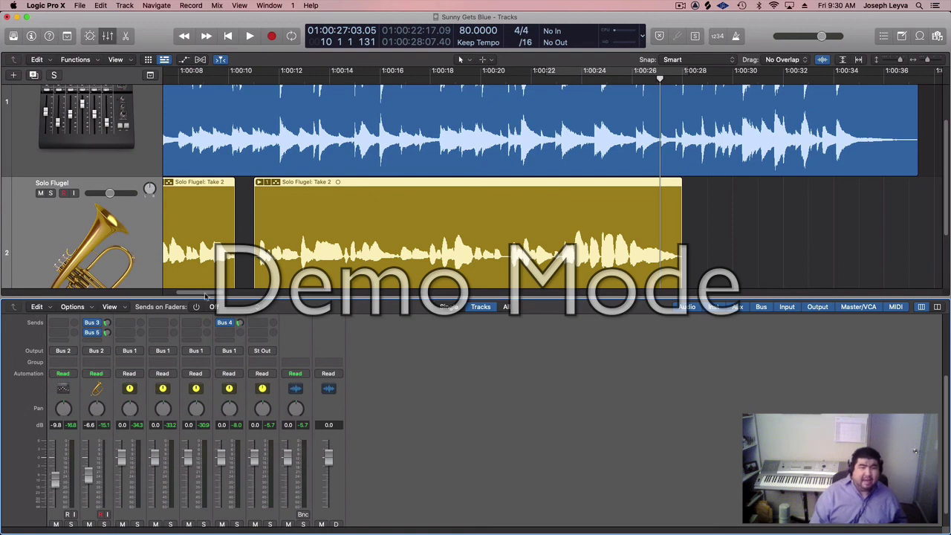
pyautogui.moveTo(206, 296); pyautogui.dragTo(159, 296)
pyautogui.scroll(-2, 341, 320)
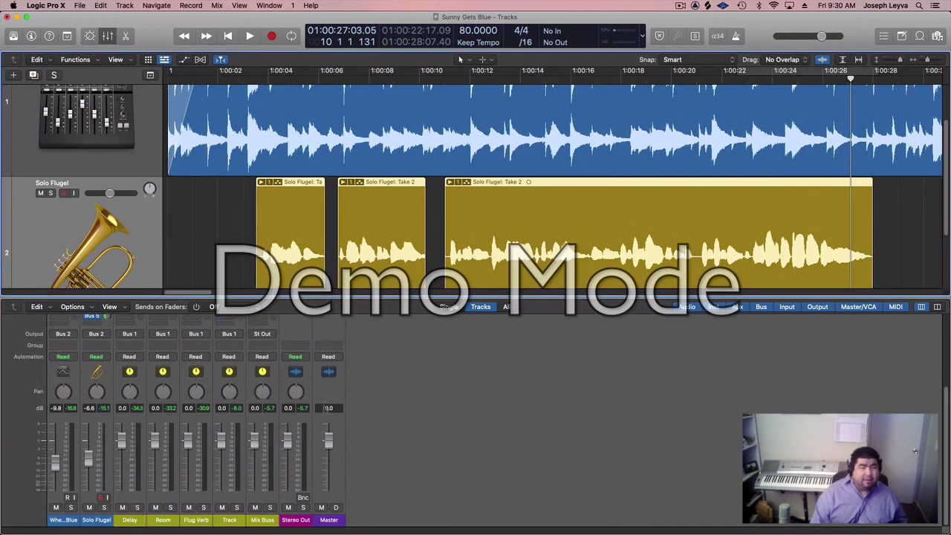
pyautogui.click(253, 522)
pyautogui.keyDown('shift'); pyautogui.click(70, 522); pyautogui.keyUp('shift')
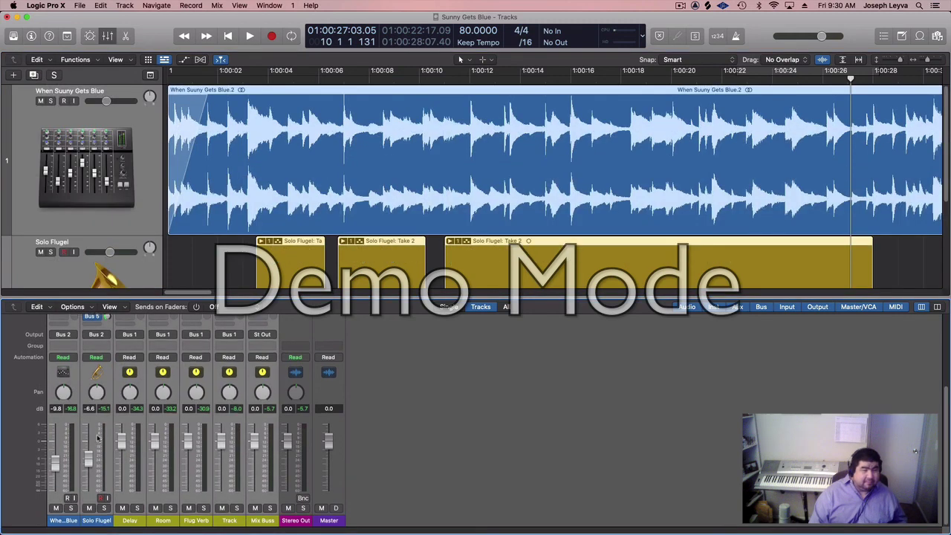
pyautogui.scroll(6, 113, 320)
pyautogui.click(55, 381)
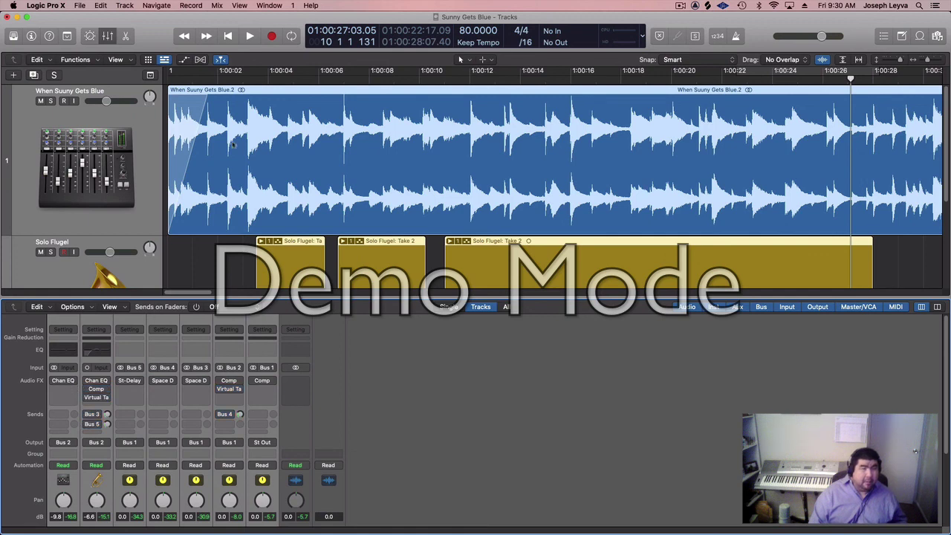
# Step: Play the unprocessed mix from about 1:00:03 to hear it without the effects
pyautogui.click(246, 78)
pyautogui.press('space')
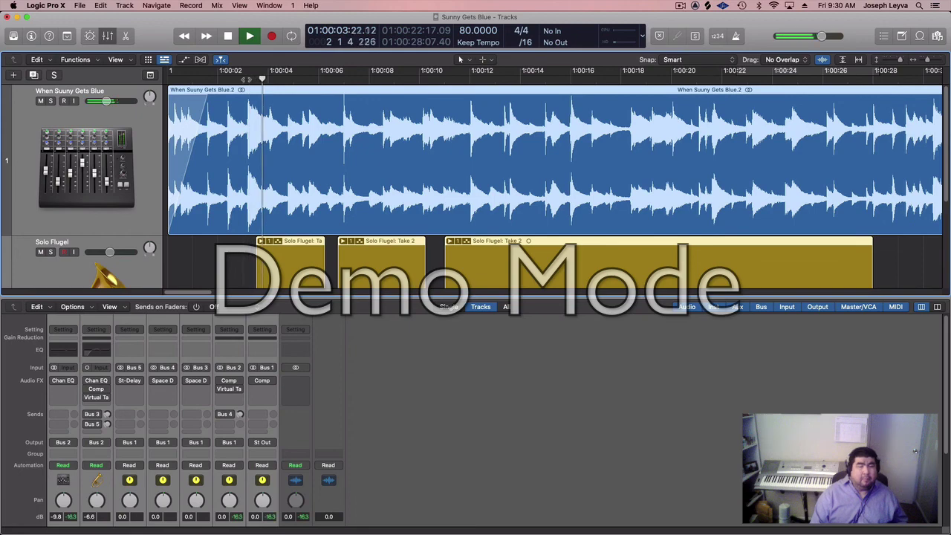
pyautogui.scroll(-6, 548, 404)
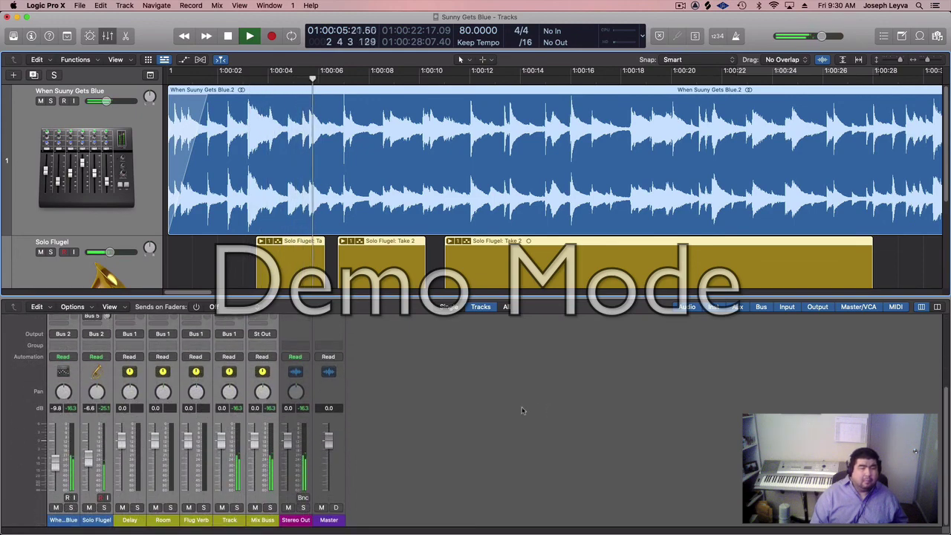
pyautogui.scroll(6, 517, 406)
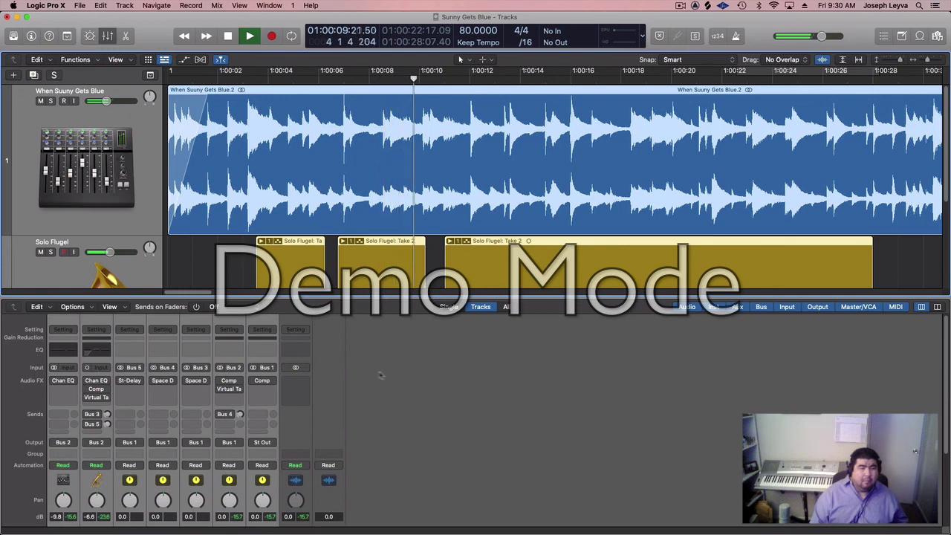
pyautogui.press('space')
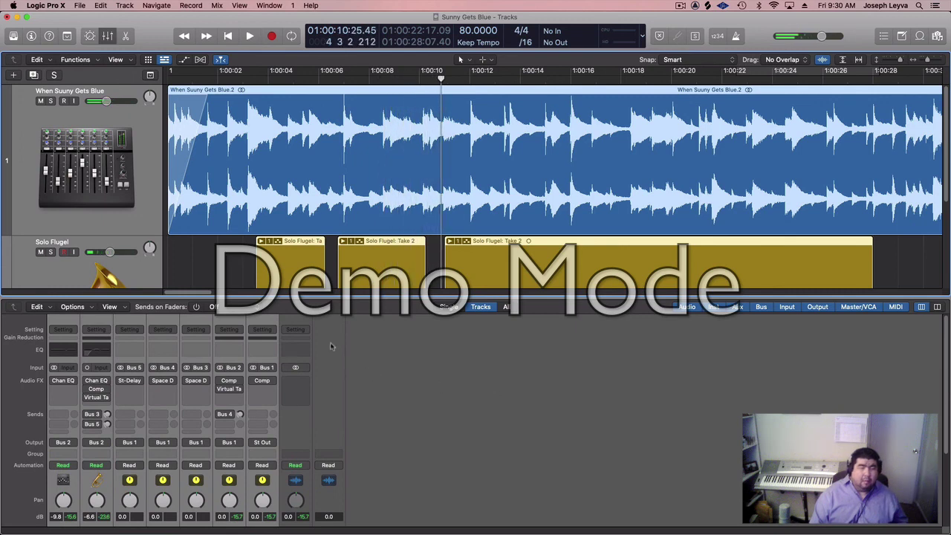
# Step: Re-enable the selected channels' plug-ins and sends and lower their faders by 0.4 dB while replaying from about 1:00:03
pyautogui.click(53, 382)
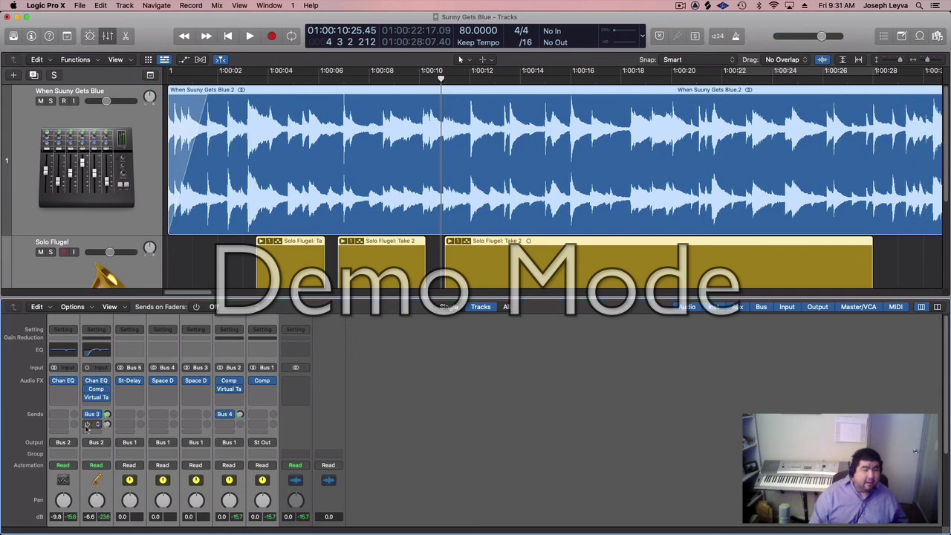
pyautogui.press('space')
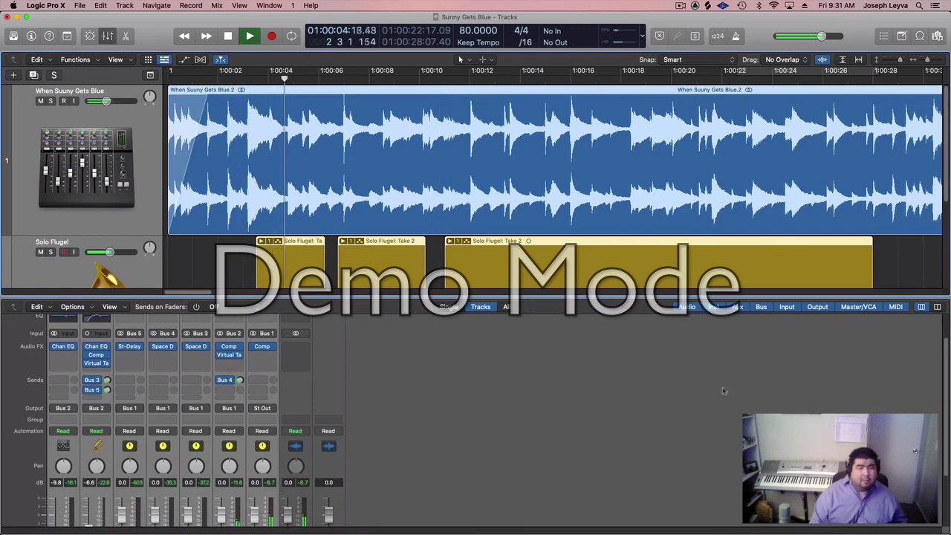
pyautogui.scroll(-3, 701, 394)
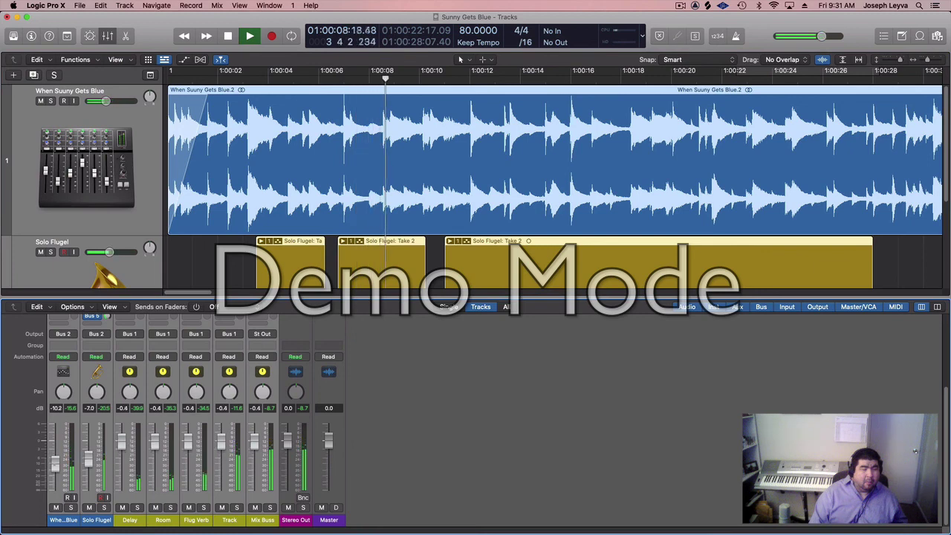
pyautogui.scroll(1, 405, 413)
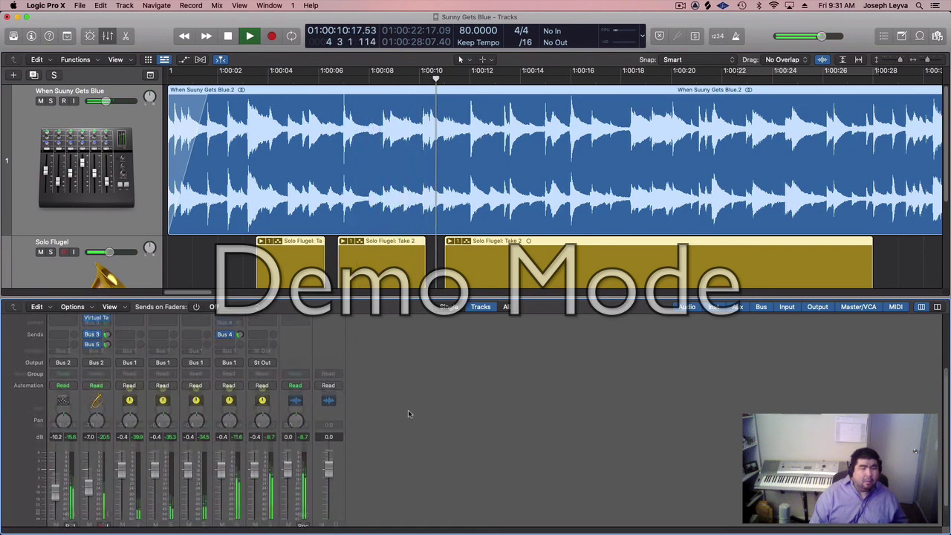
# Step: During playback, set the backing track's fader to -12.8 dB and the Solo Flugel fader to -6.6 dB
pyautogui.click(67, 487)
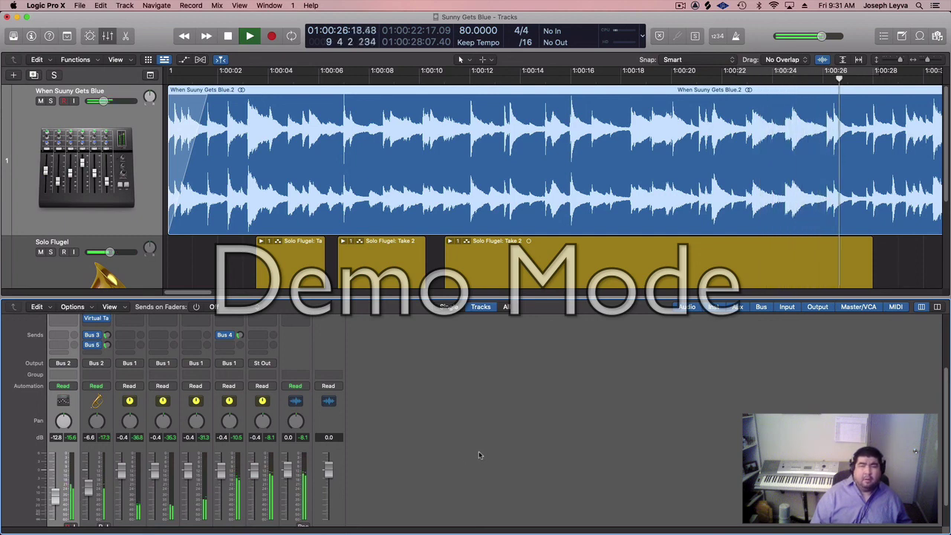
pyautogui.press('space')
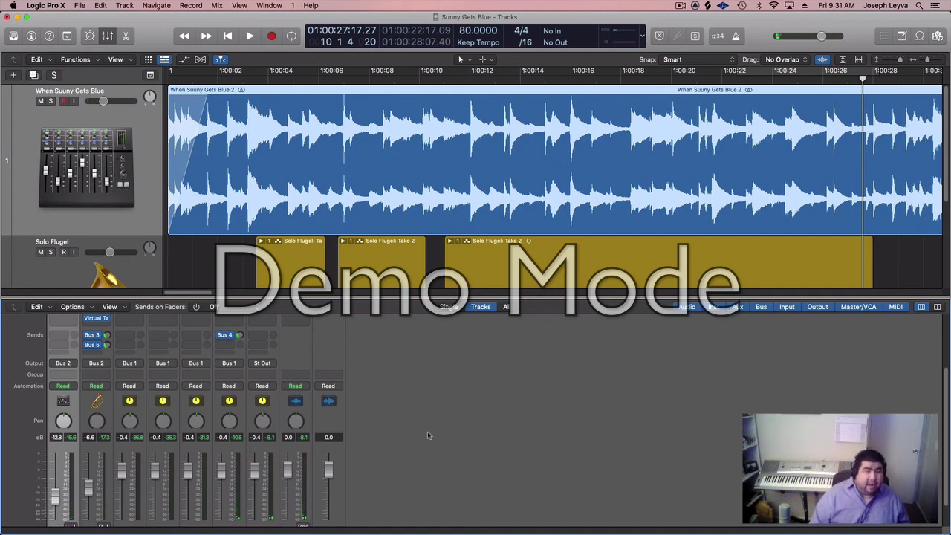
pyautogui.scroll(-2, 429, 432)
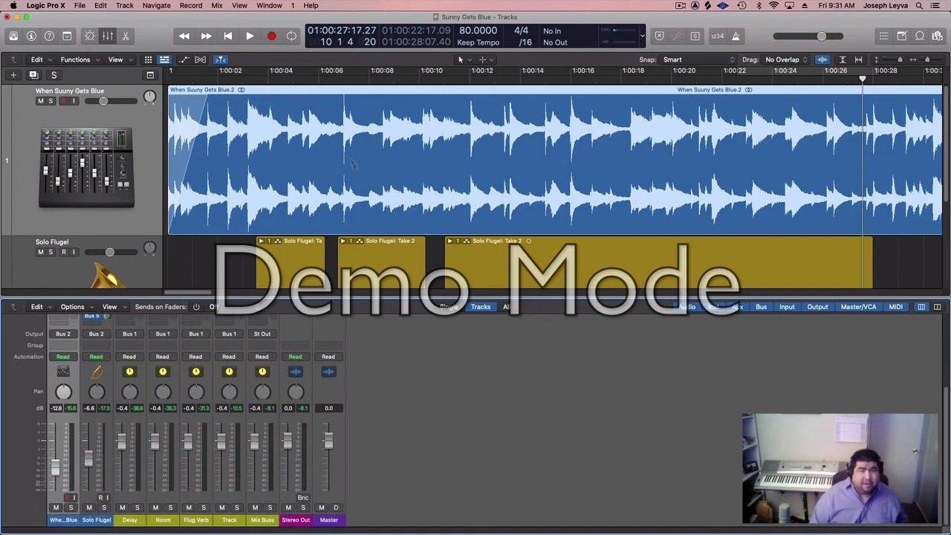
# Step: Replay the processed mix from about 1:00:03 to check the balance between flugelhorn and backing track
pyautogui.click(252, 81)
pyautogui.press('space')
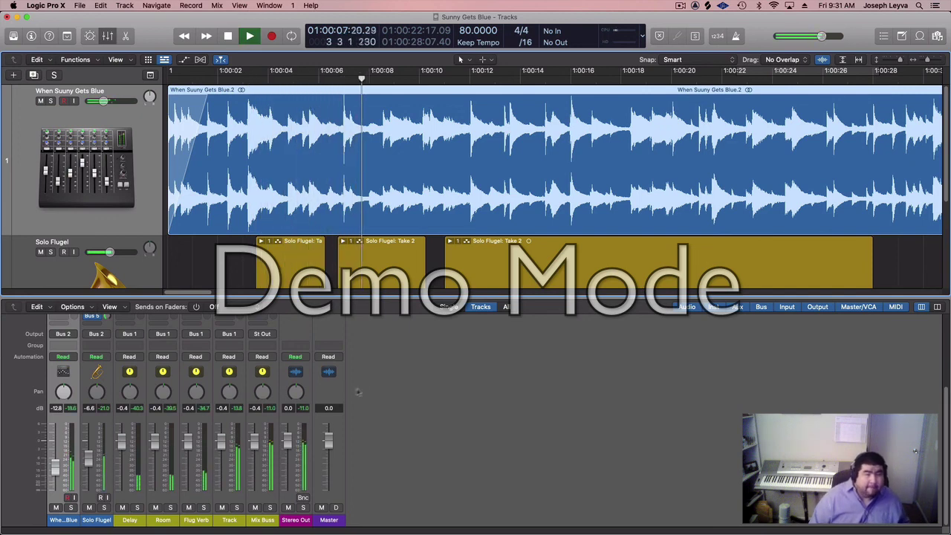
pyautogui.scroll(4, 357, 394)
pyautogui.scroll(3, 409, 391)
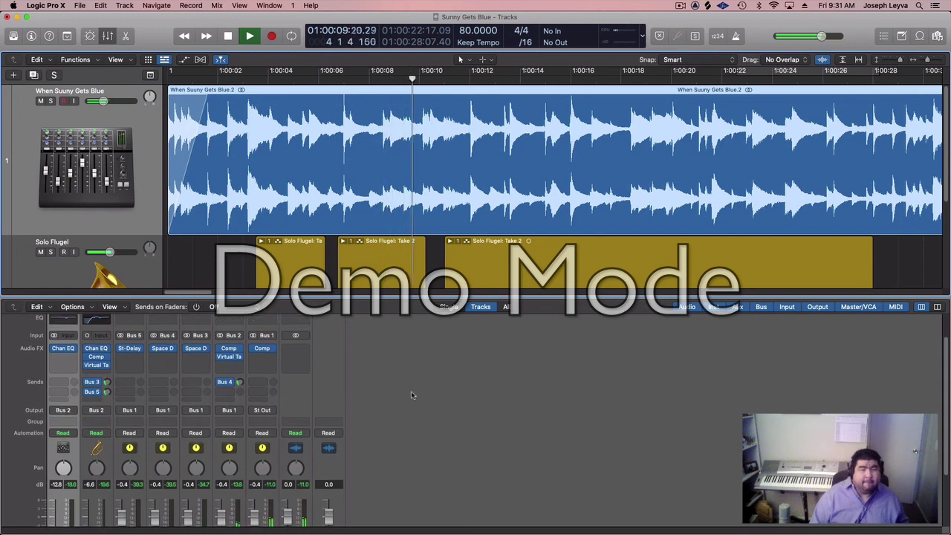
pyautogui.scroll(-6, 417, 392)
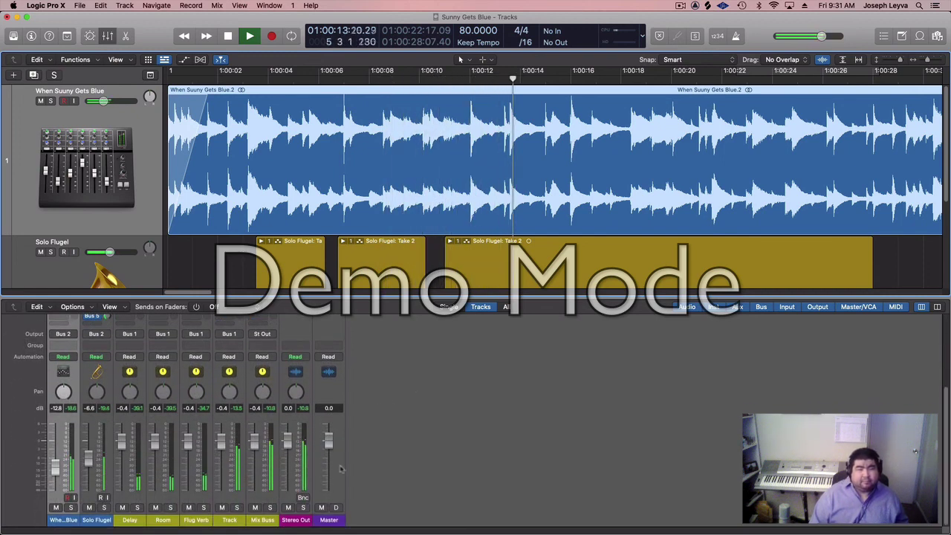
pyautogui.press('space')
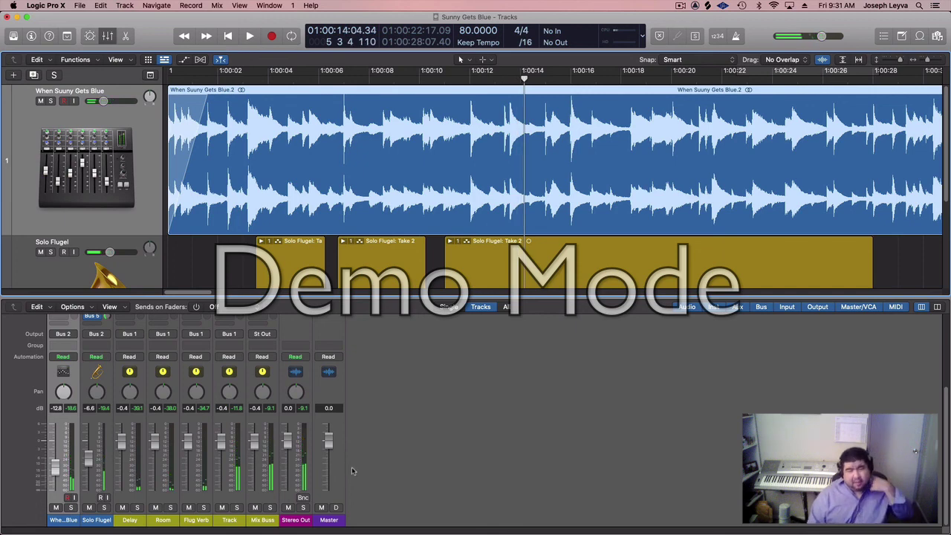
pyautogui.scroll(5, 352, 467)
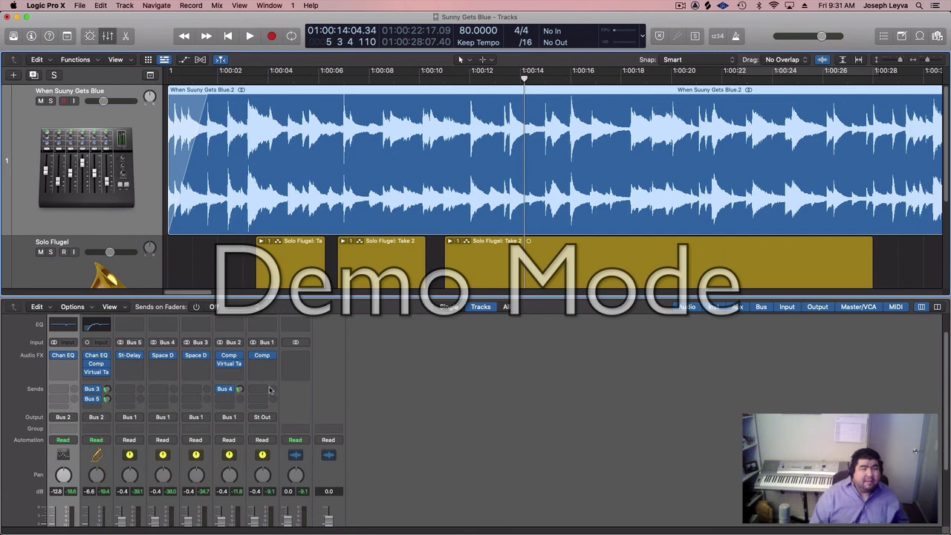
pyautogui.scroll(-4, 422, 413)
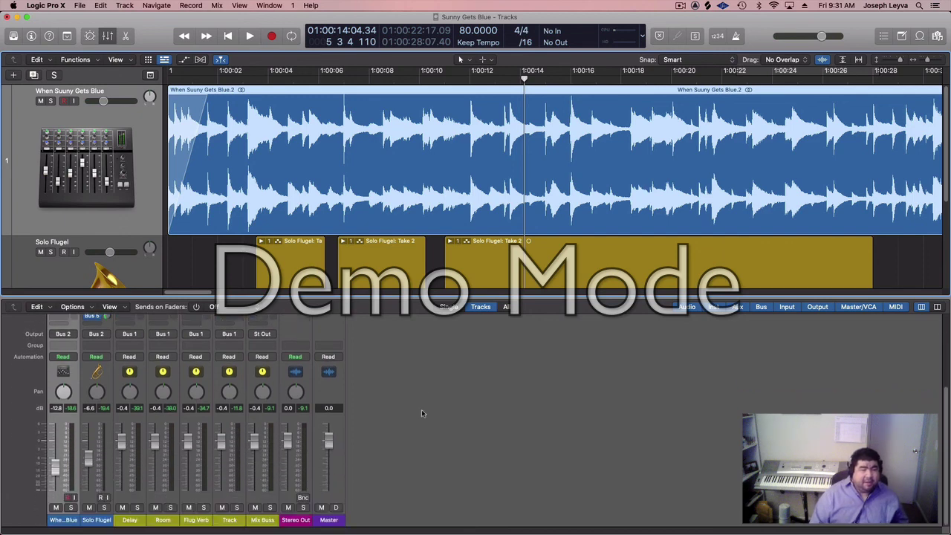
pyautogui.scroll(3, 423, 413)
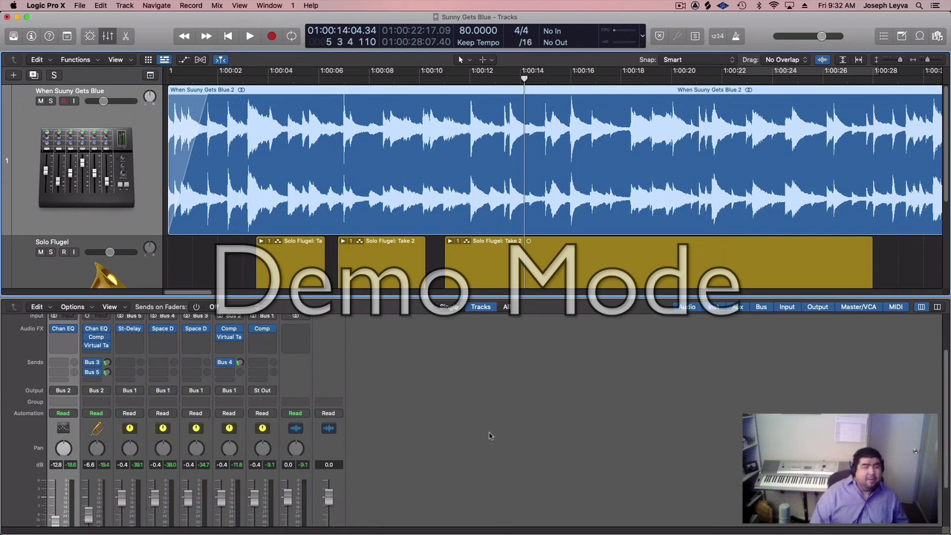
pyautogui.scroll(-3, 489, 435)
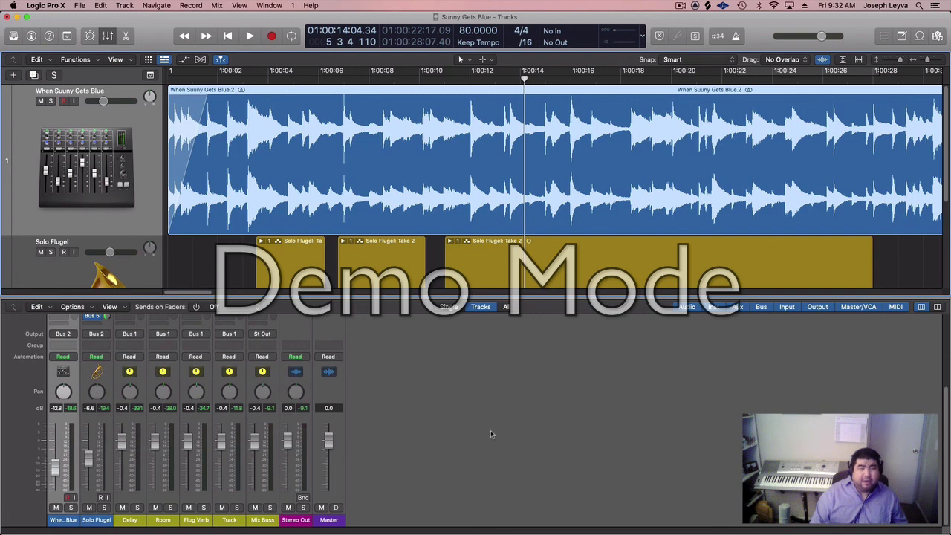